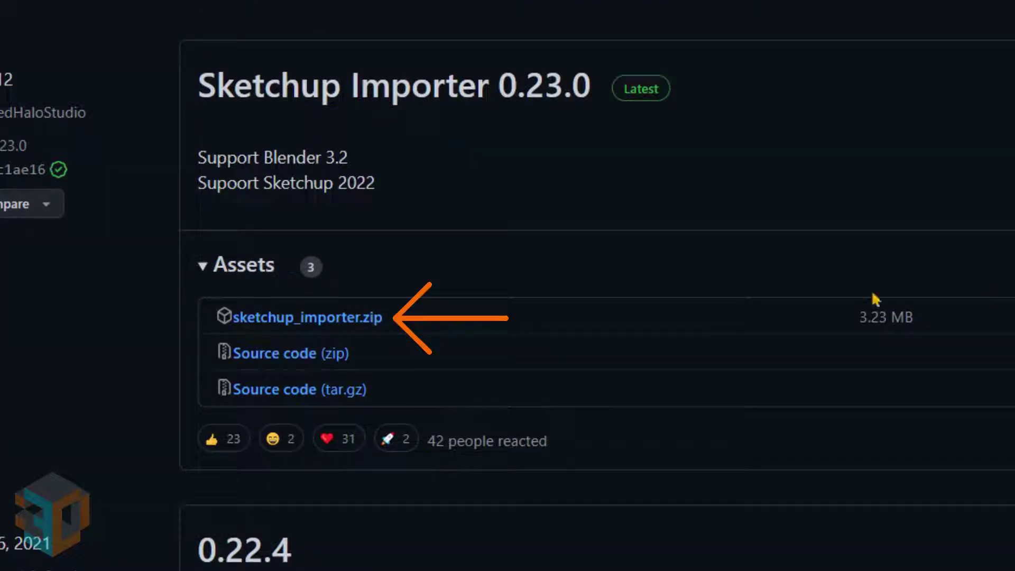
Download sketchup_importer.zip from the GitHub 0.23.0 release assets.
{"action": "left_click", "coordinate": [365, 320]}
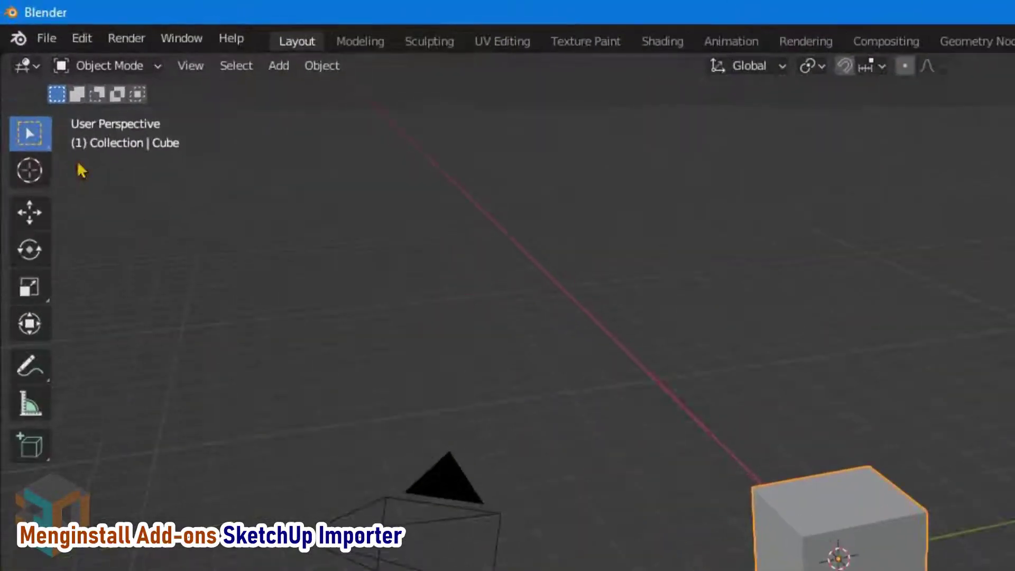
Install the add-on from Downloads/sketchup_importer.zip and enable Import-Export: SketchUp Importer in Preferences.
{"action": "left_click", "coordinate": [81, 39]}
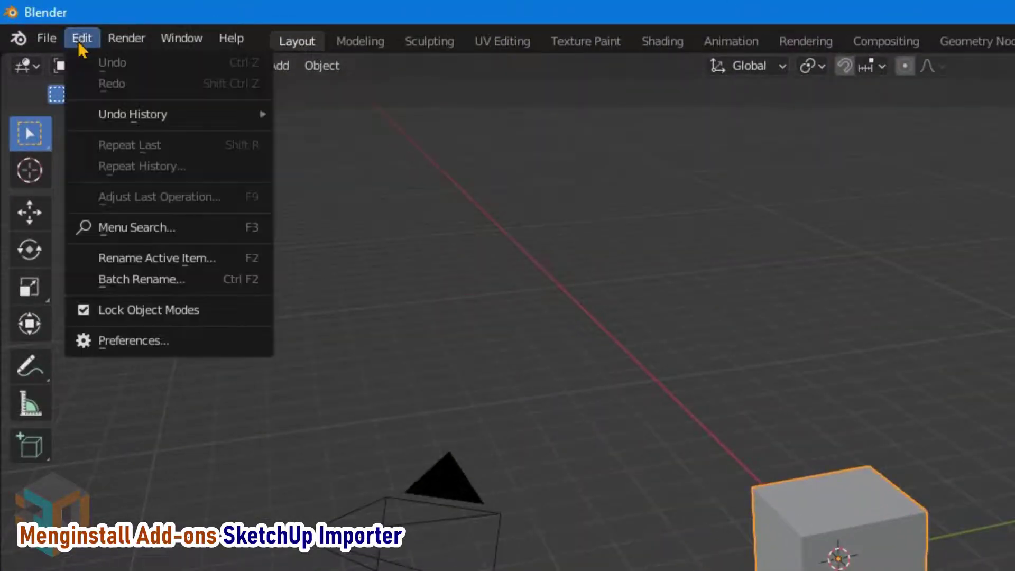
{"action": "left_click", "coordinate": [129, 341]}
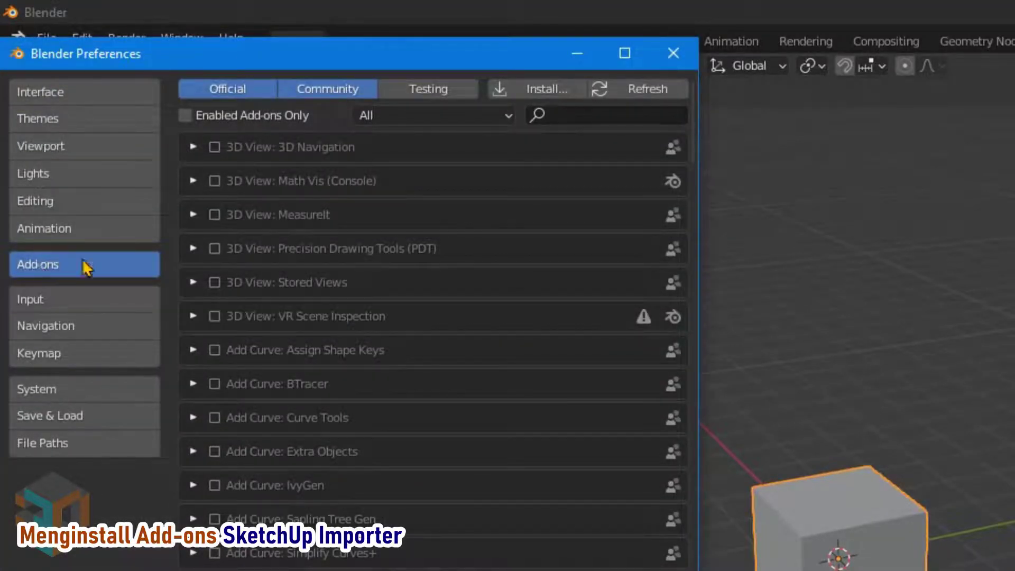
{"action": "left_click", "coordinate": [534, 91]}
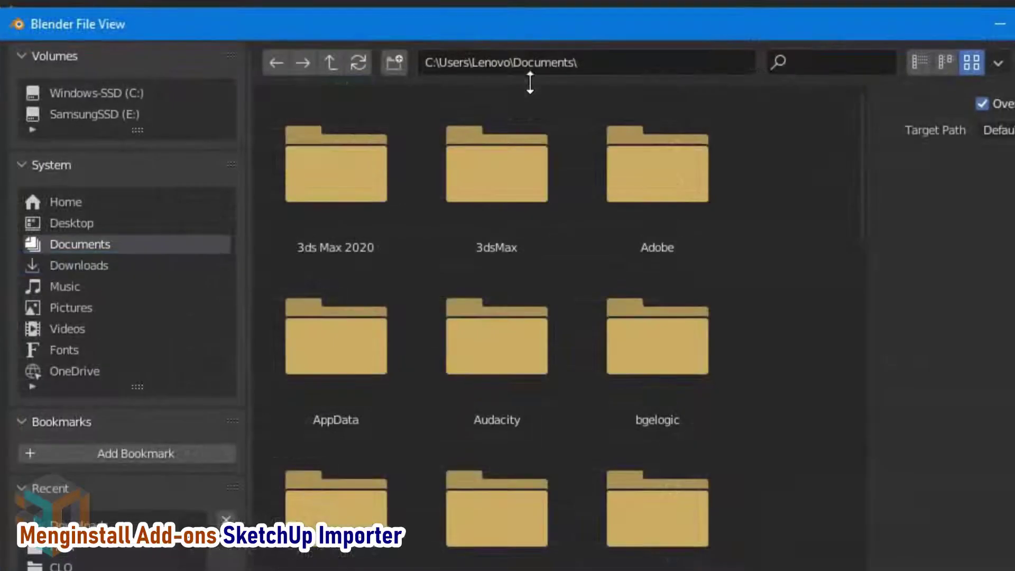
{"action": "left_click", "coordinate": [95, 270]}
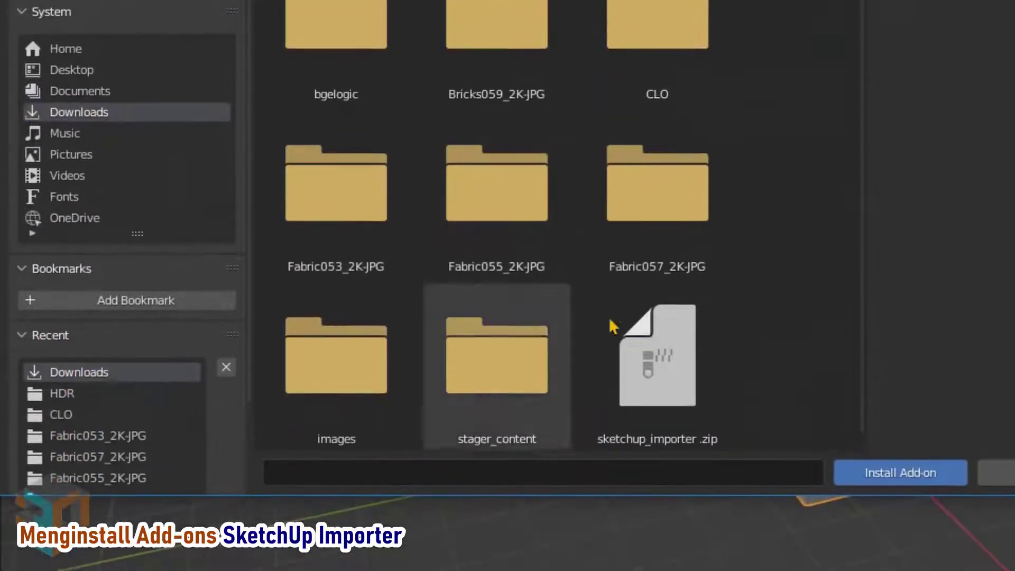
{"action": "left_click", "coordinate": [681, 370]}
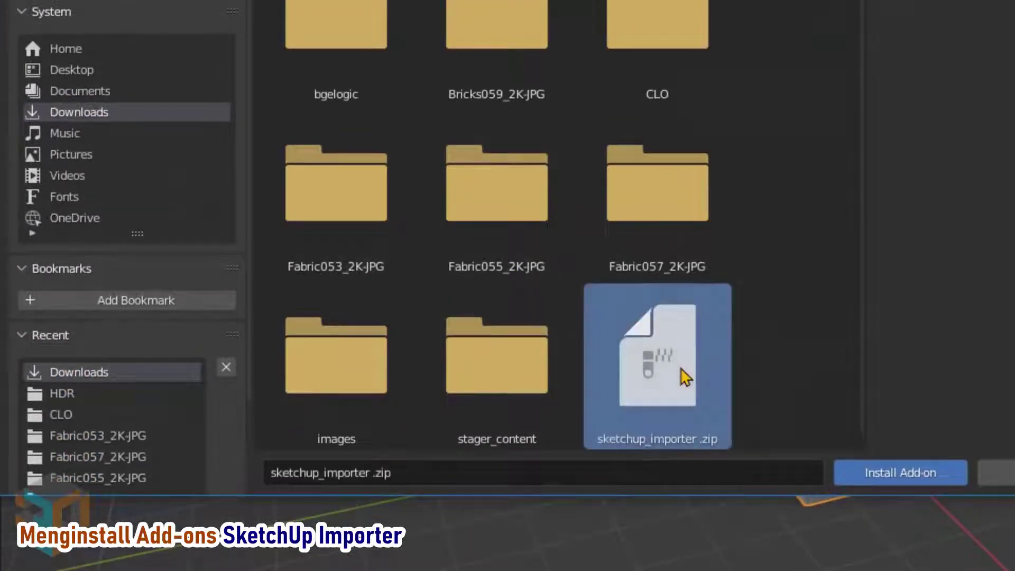
{"action": "left_click", "coordinate": [879, 476]}
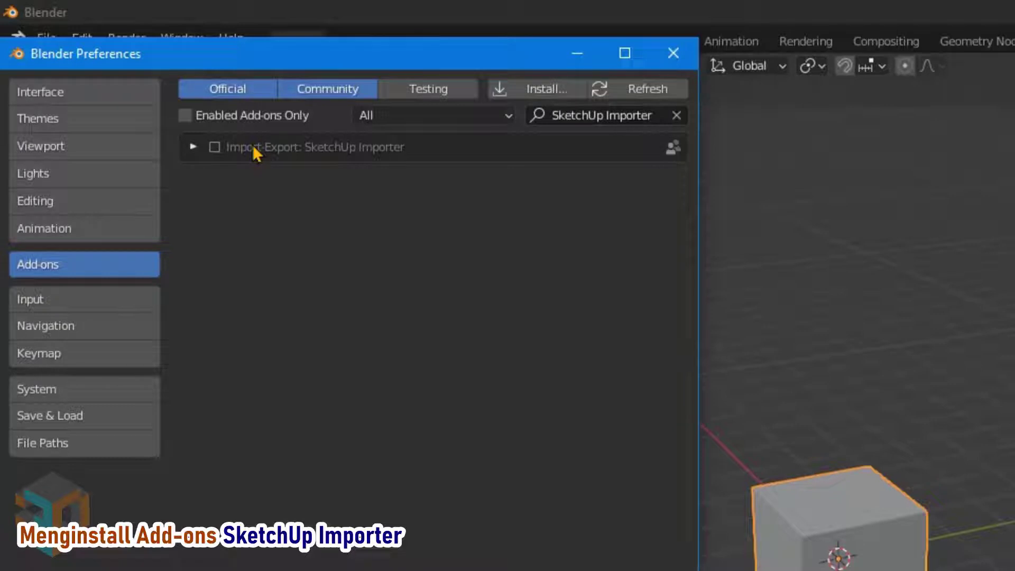
{"action": "left_click", "coordinate": [214, 148]}
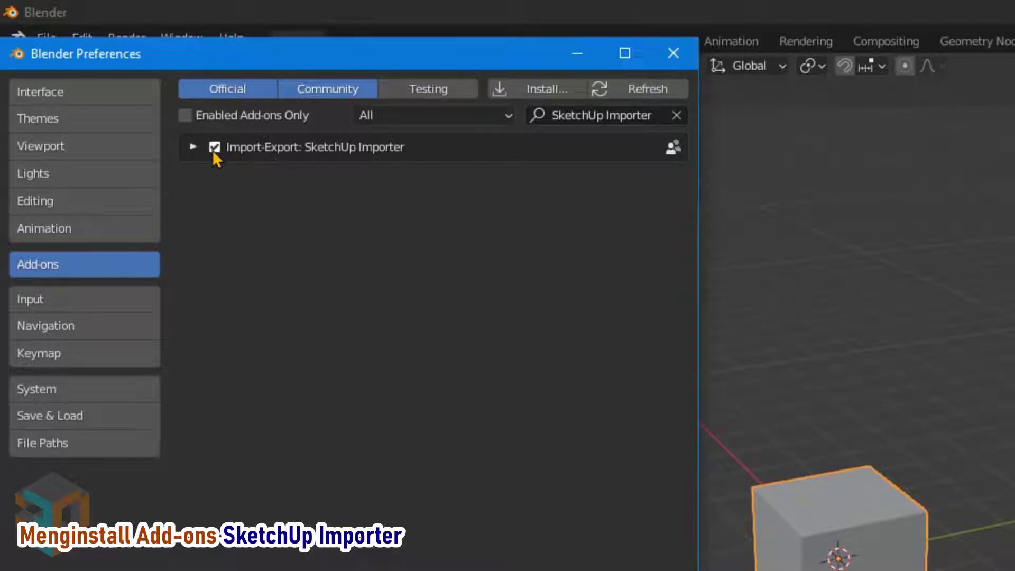
{"action": "left_click", "coordinate": [672, 55]}
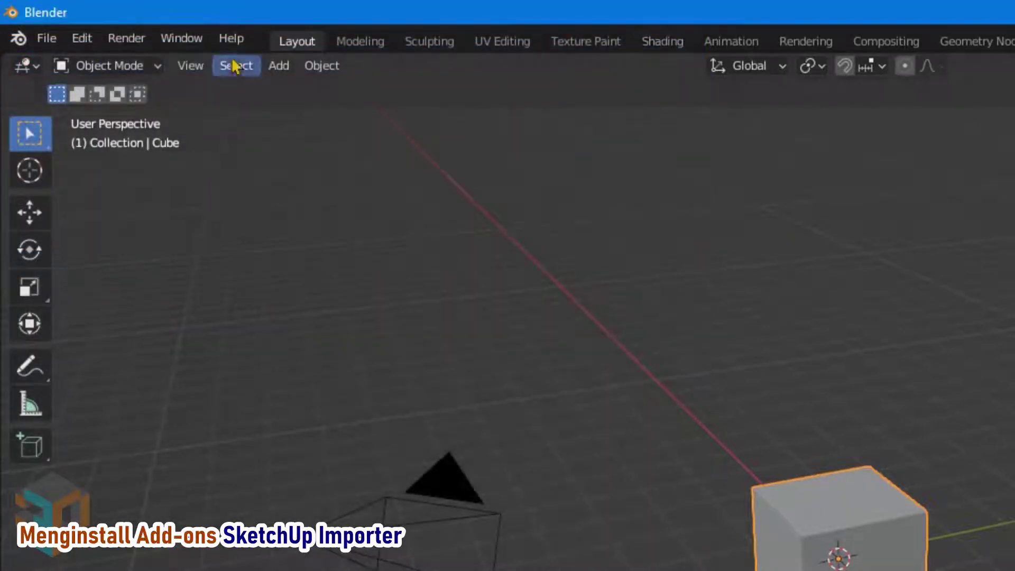
{"action": "left_click", "coordinate": [46, 40]}
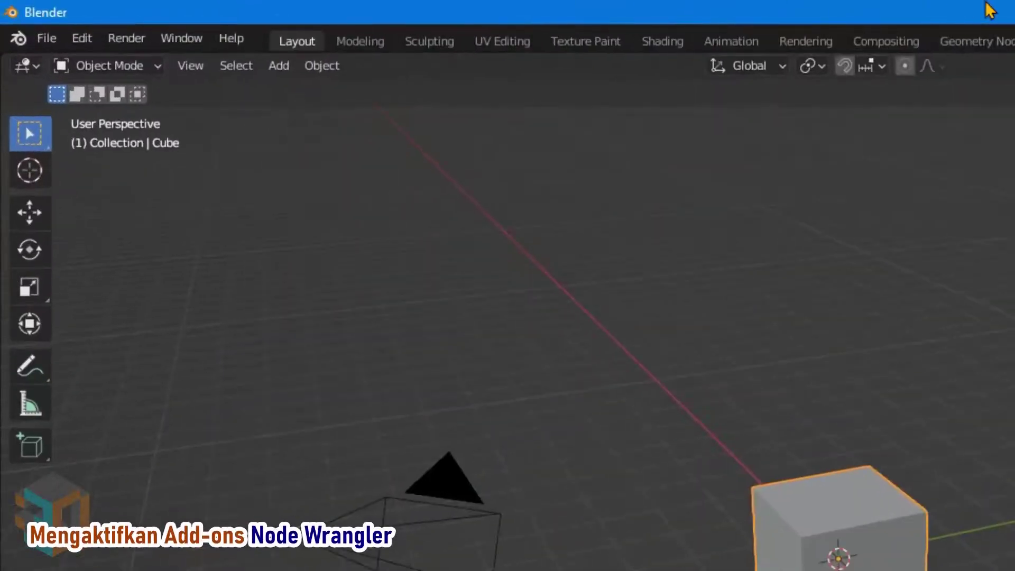
Search the add-ons for 'node', enable Node: Node Wrangler, and close Preferences.
{"action": "left_click", "coordinate": [86, 41]}
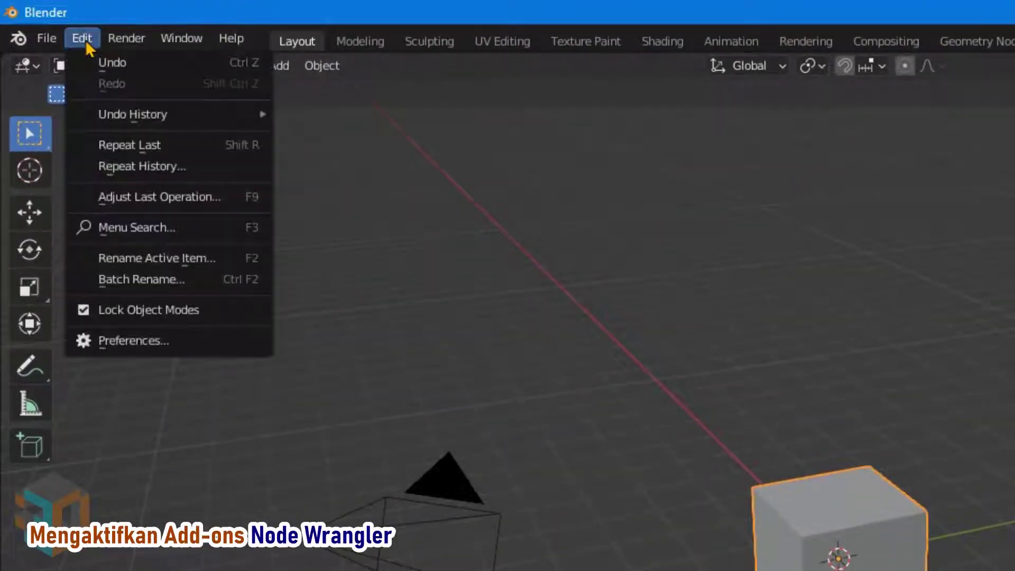
{"action": "left_click", "coordinate": [120, 344]}
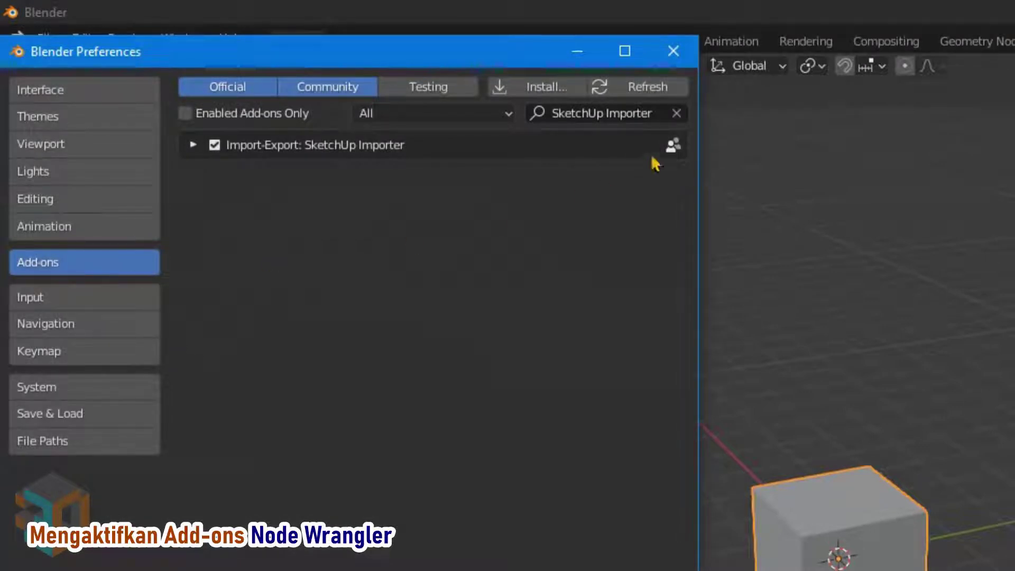
{"action": "left_click", "coordinate": [677, 114]}
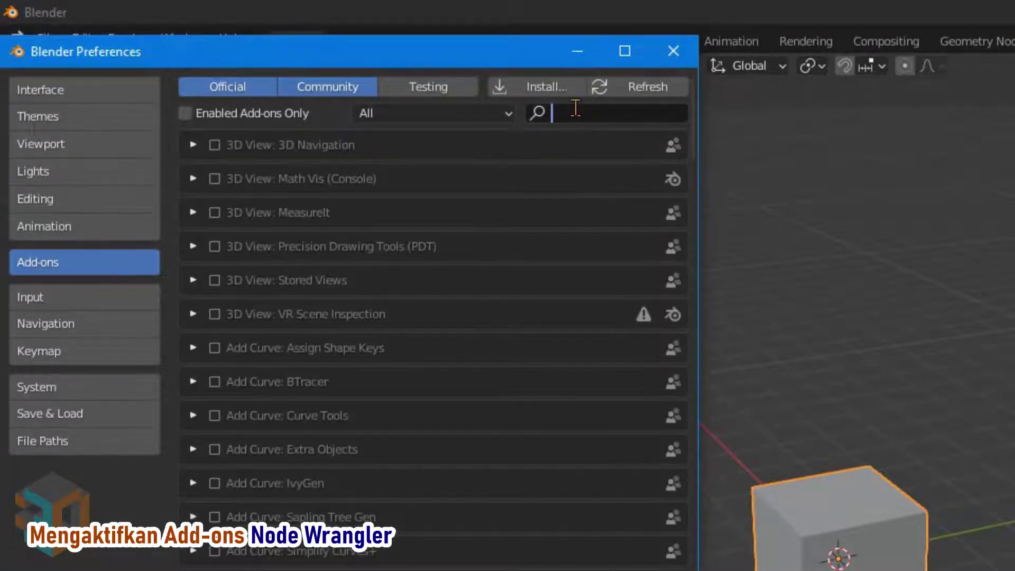
{"action": "type", "text": "node"}
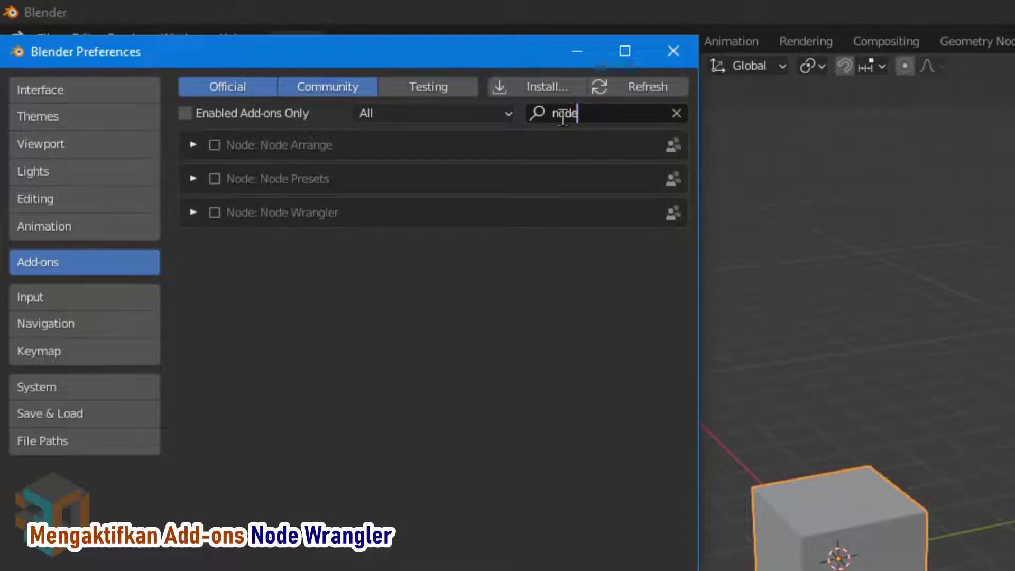
{"action": "left_click", "coordinate": [211, 214]}
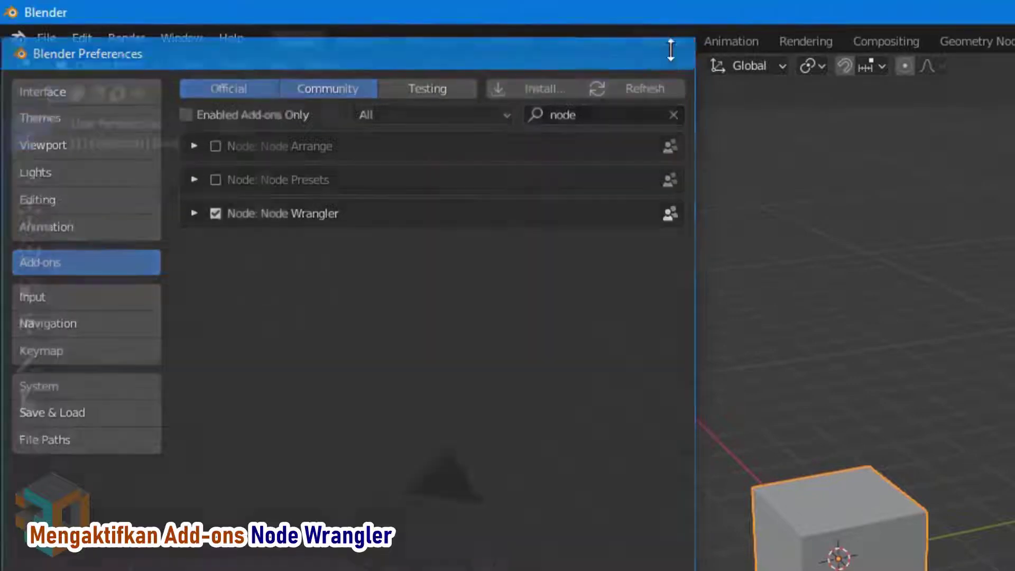
{"action": "left_click", "coordinate": [673, 51]}
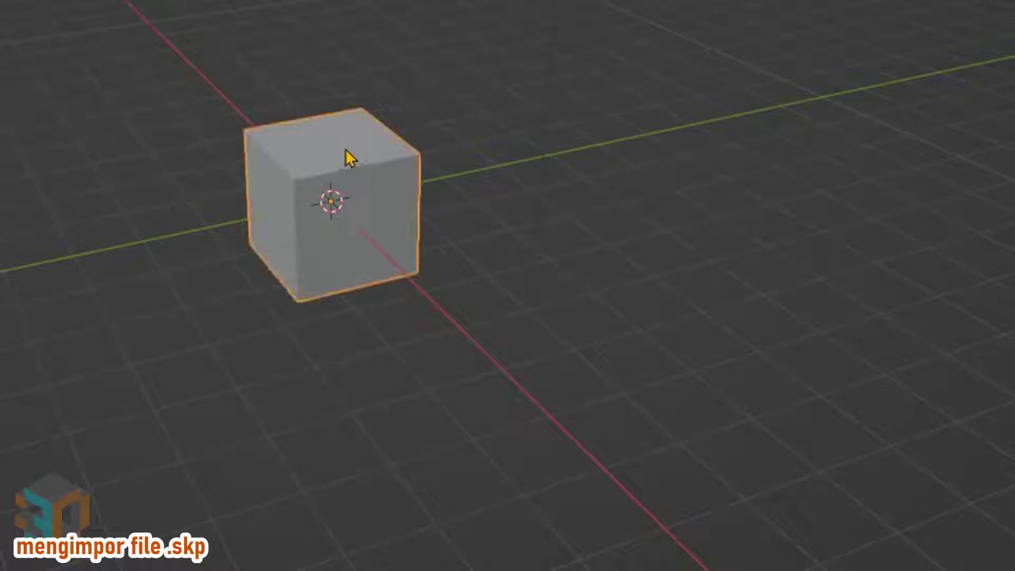
Delete the default cube and import 221128-CLO-mejaabundar.skp from Downloads/CLO as SketchUp.
{"action": "right_click", "coordinate": [347, 156]}
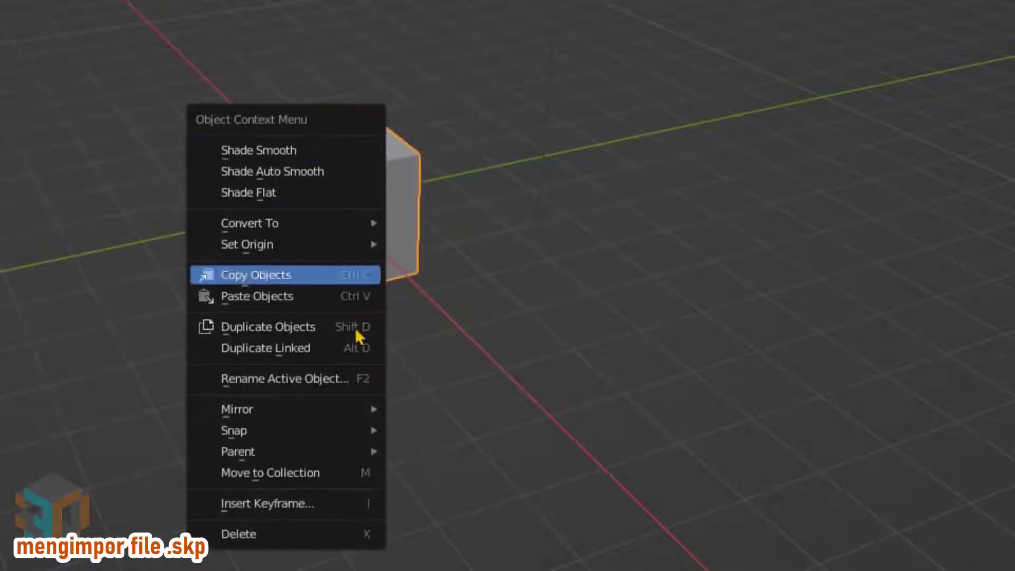
{"action": "left_click", "coordinate": [344, 537]}
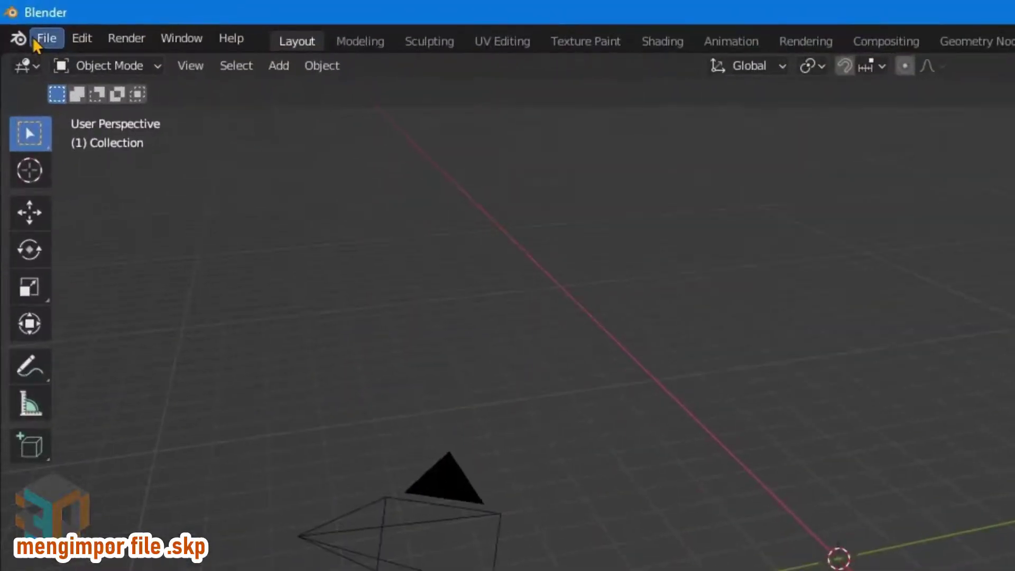
{"action": "left_click", "coordinate": [35, 40]}
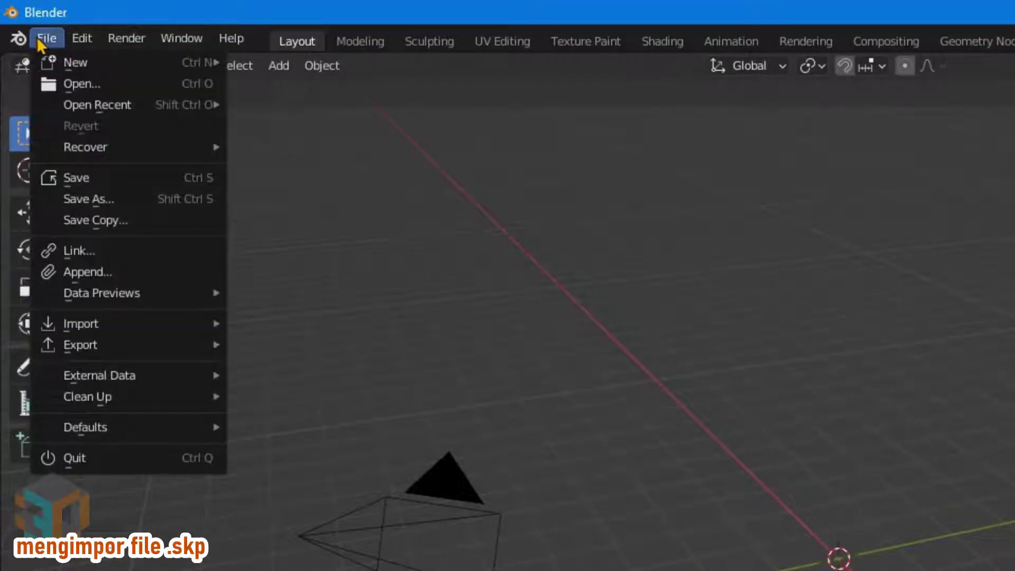
{"action": "mouse_move", "coordinate": [81, 323]}
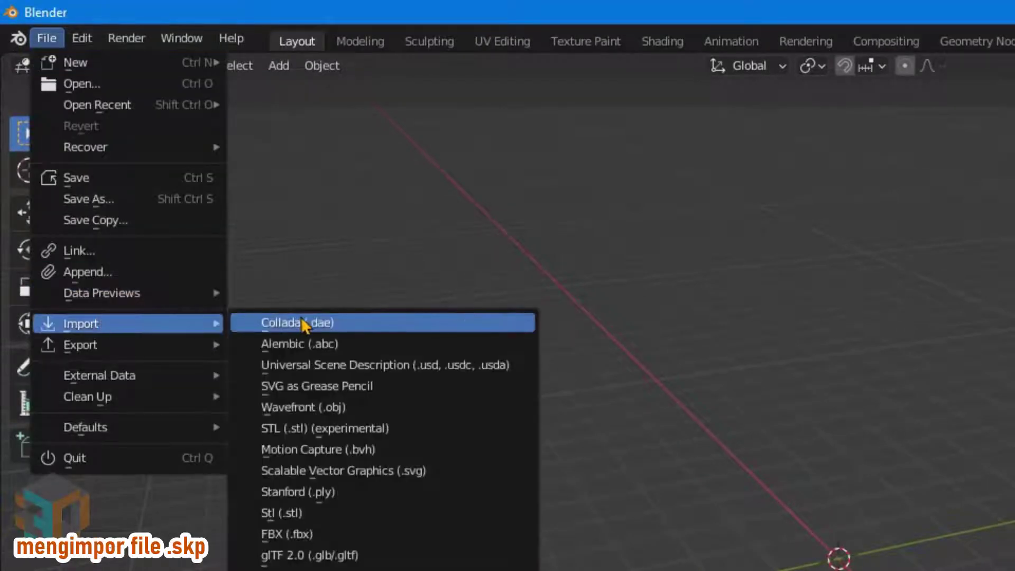
{"action": "left_click", "coordinate": [312, 491]}
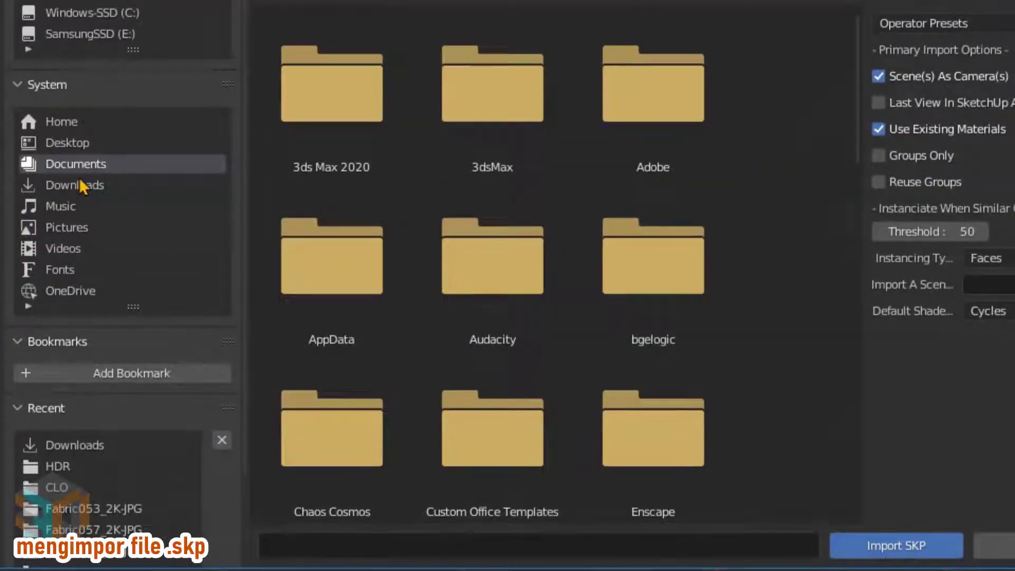
{"action": "left_click", "coordinate": [82, 186]}
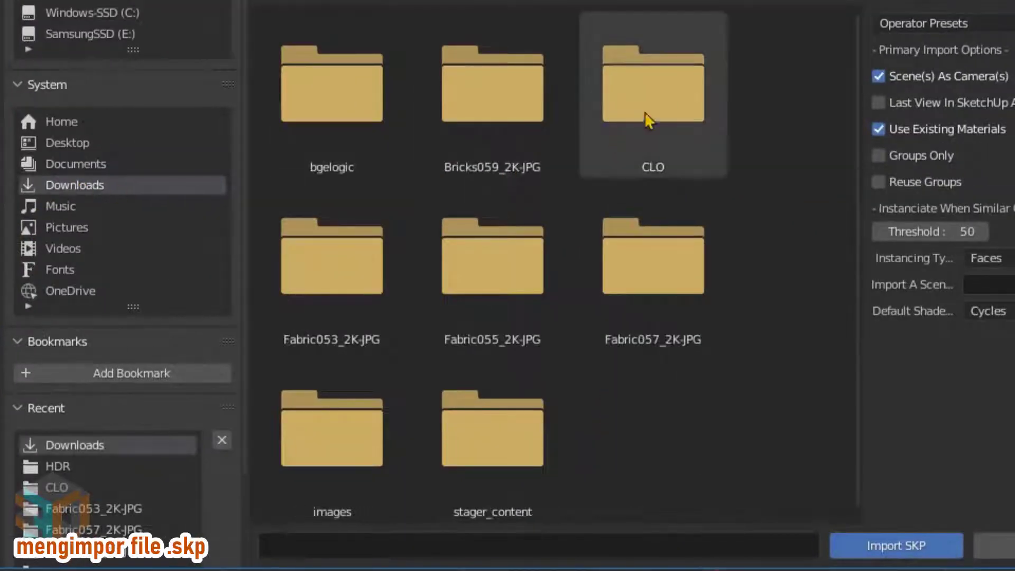
{"action": "double_click", "coordinate": [668, 106]}
{"action": "scroll", "coordinate": [671, 159], "scroll_direction": "down", "scroll_amount": 3}
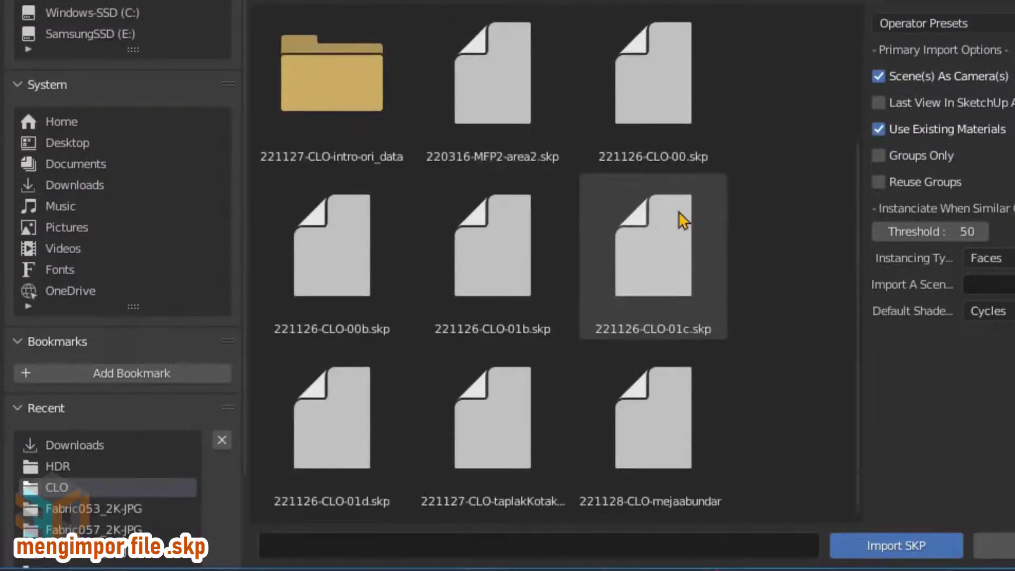
{"action": "left_click", "coordinate": [669, 441]}
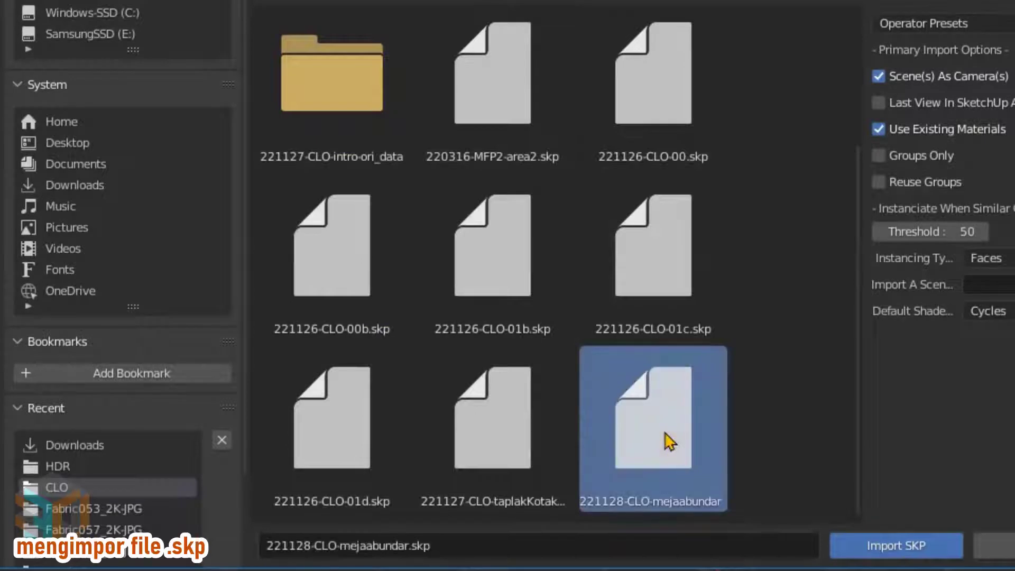
{"action": "left_click", "coordinate": [895, 547]}
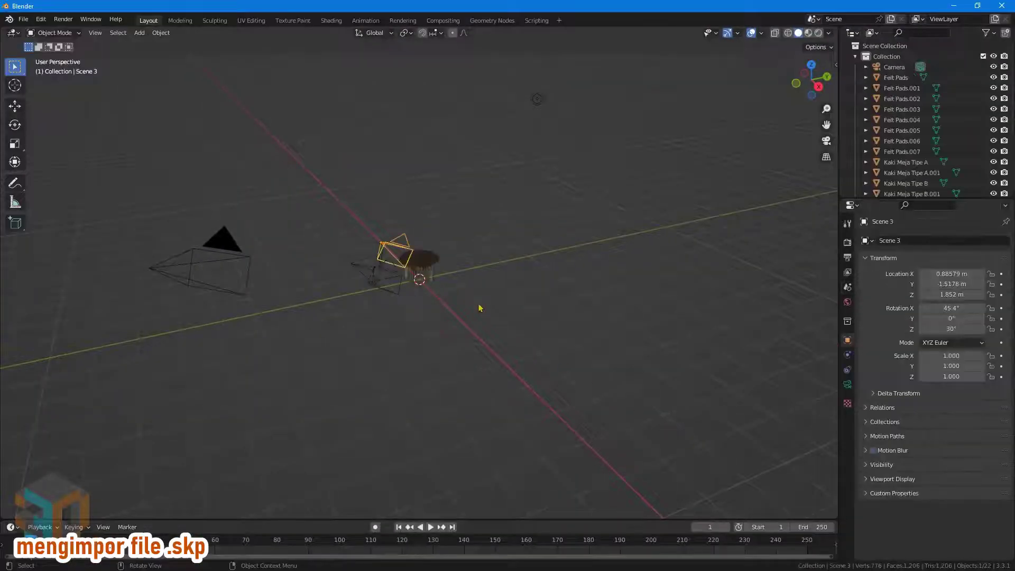
Zoom the viewport in on the imported round table and its legs.
{"action": "scroll", "coordinate": [479, 308], "scroll_direction": "up", "scroll_amount": 1}
{"action": "scroll", "coordinate": [479, 308], "scroll_direction": "up", "scroll_amount": 4}
{"action": "scroll", "coordinate": [479, 307], "scroll_direction": "up", "scroll_amount": 3}
{"action": "scroll", "coordinate": [479, 308], "scroll_direction": "up", "scroll_amount": 2}
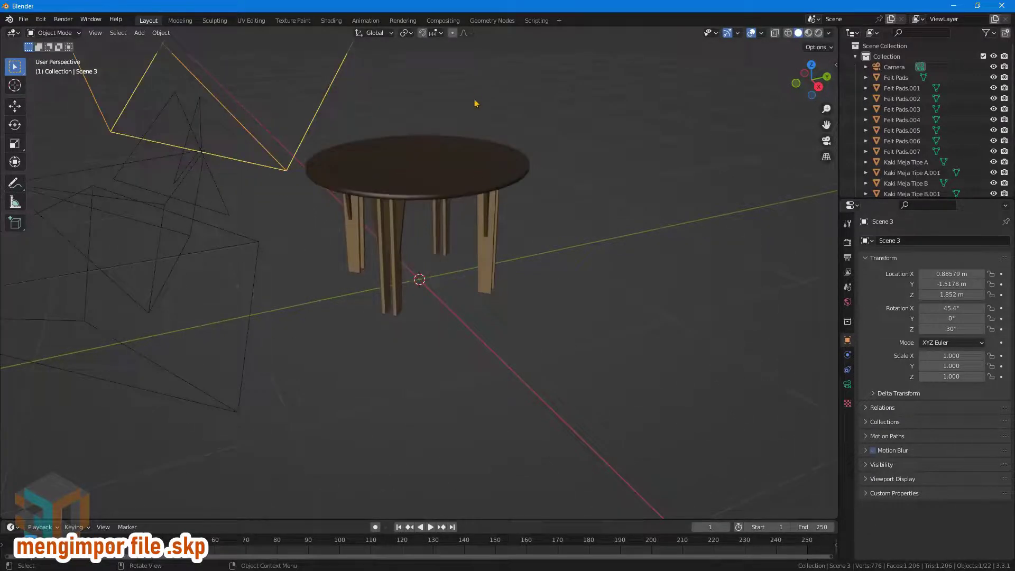
{"action": "scroll", "coordinate": [476, 90], "scroll_direction": "up", "scroll_amount": 1}
{"action": "scroll", "coordinate": [468, 132], "scroll_direction": "up", "scroll_amount": 1}
{"action": "scroll", "coordinate": [457, 182], "scroll_direction": "up", "scroll_amount": 1}
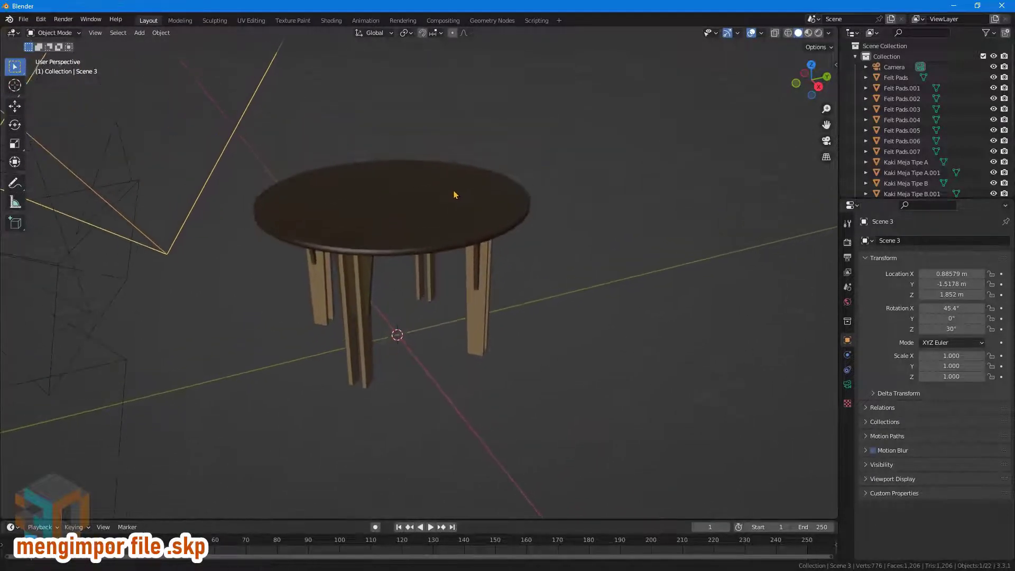
{"action": "scroll", "coordinate": [601, 191], "scroll_direction": "up", "scroll_amount": 1}
{"action": "scroll", "coordinate": [601, 192], "scroll_direction": "up", "scroll_amount": 1}
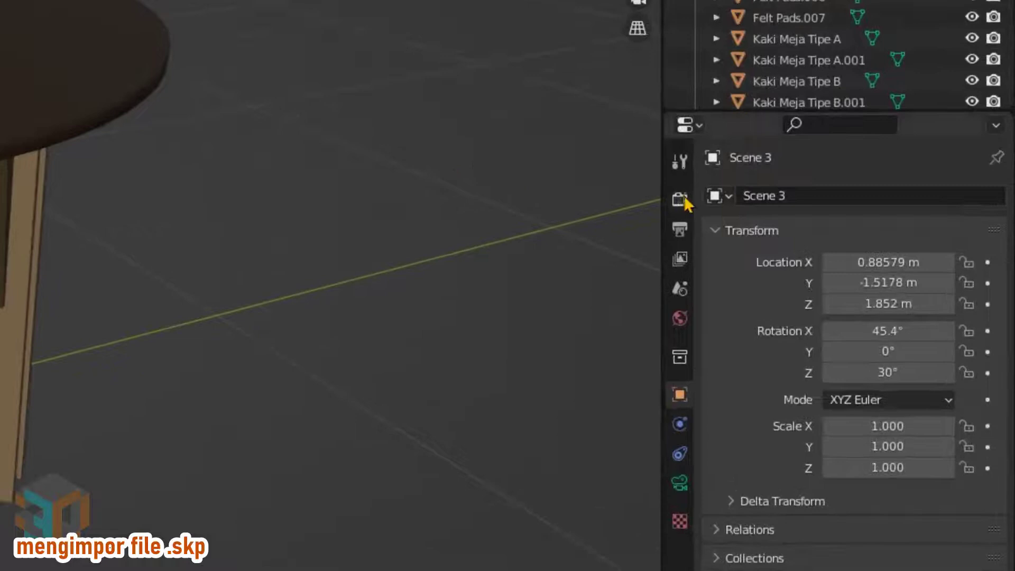
Set the render engine to Eevee, use Rendered viewport shading, and deselect everything.
{"action": "left_click", "coordinate": [681, 199]}
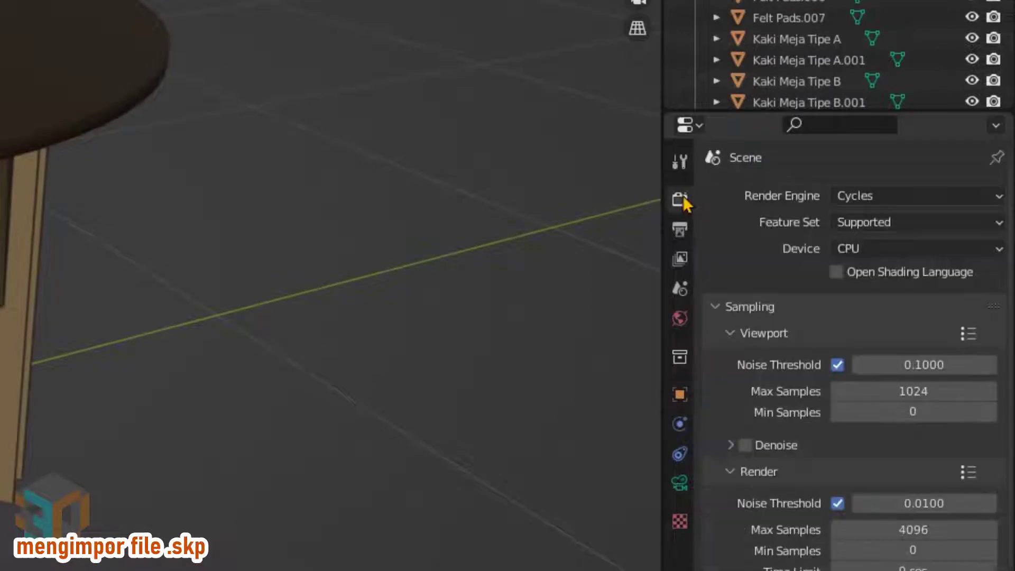
{"action": "left_click", "coordinate": [899, 195]}
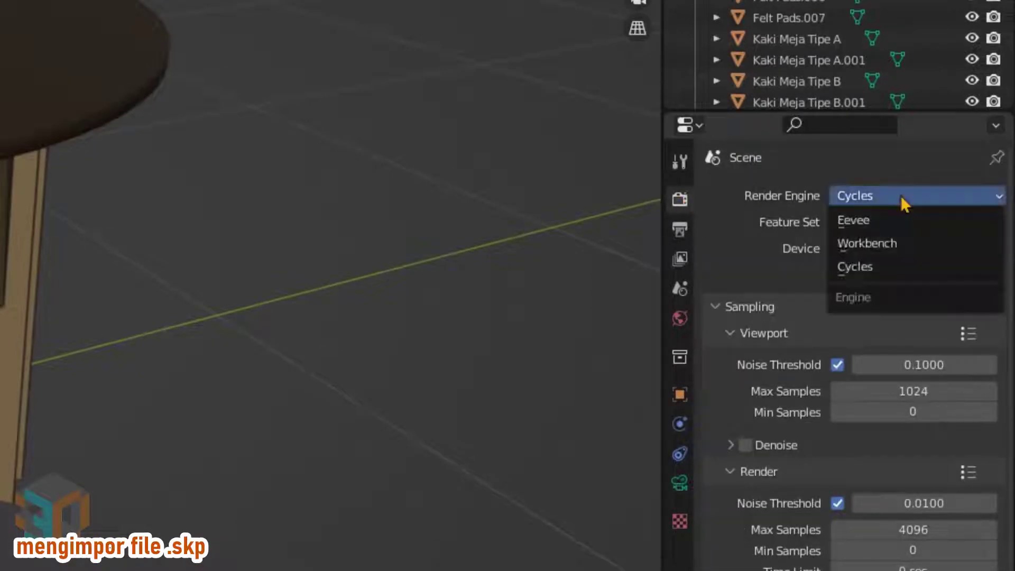
{"action": "left_click", "coordinate": [898, 220]}
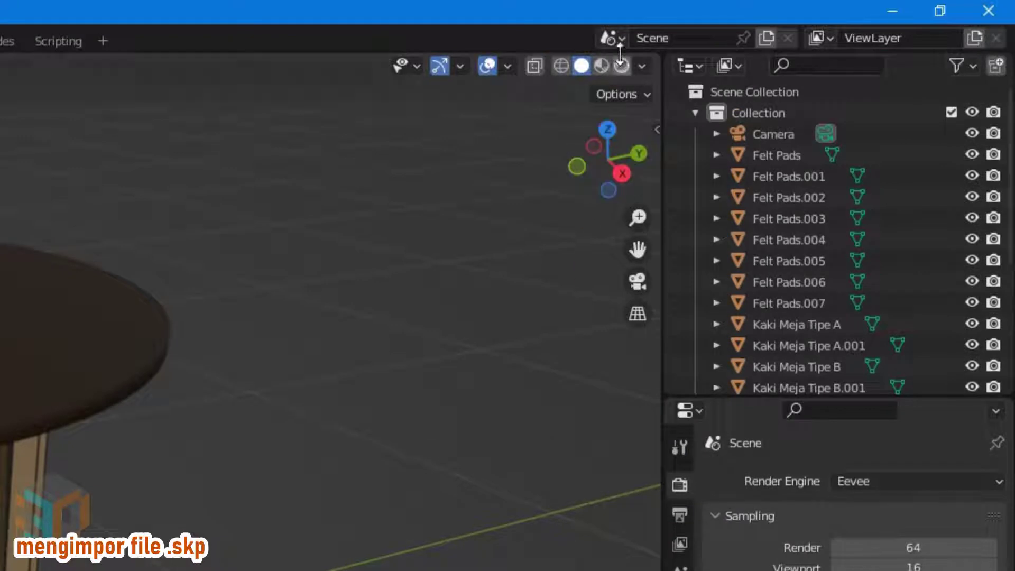
{"action": "left_click", "coordinate": [622, 67]}
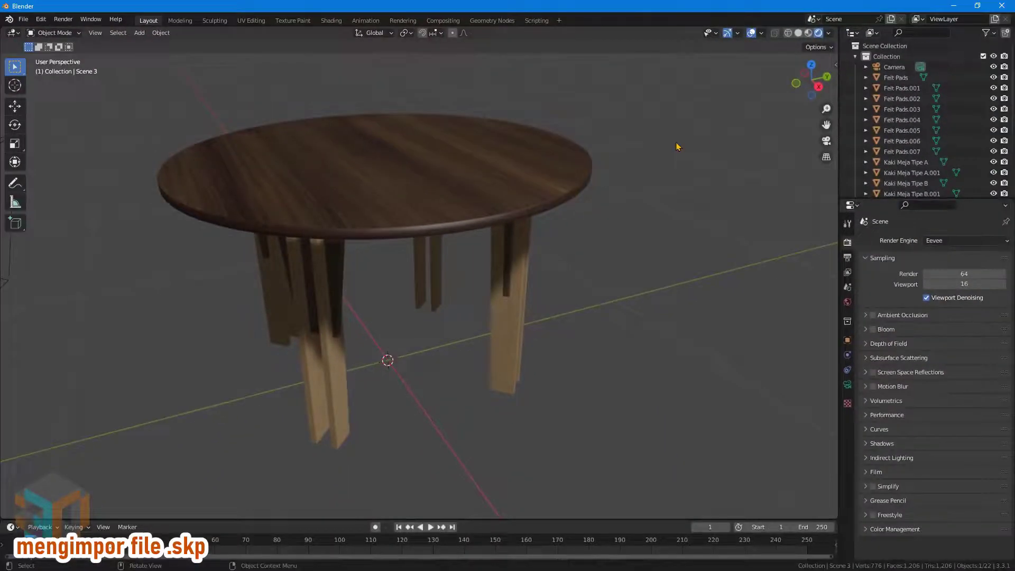
{"action": "left_click", "coordinate": [677, 147]}
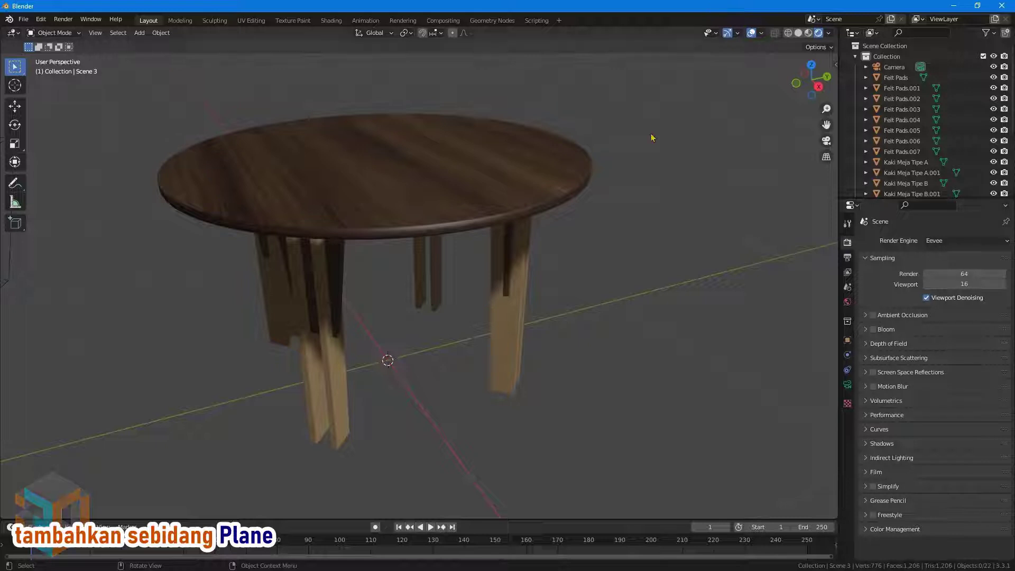
Snap the 3D cursor to the selected Top Table in Edit Mode, then return to Object Mode.
{"action": "left_click", "coordinate": [562, 156]}
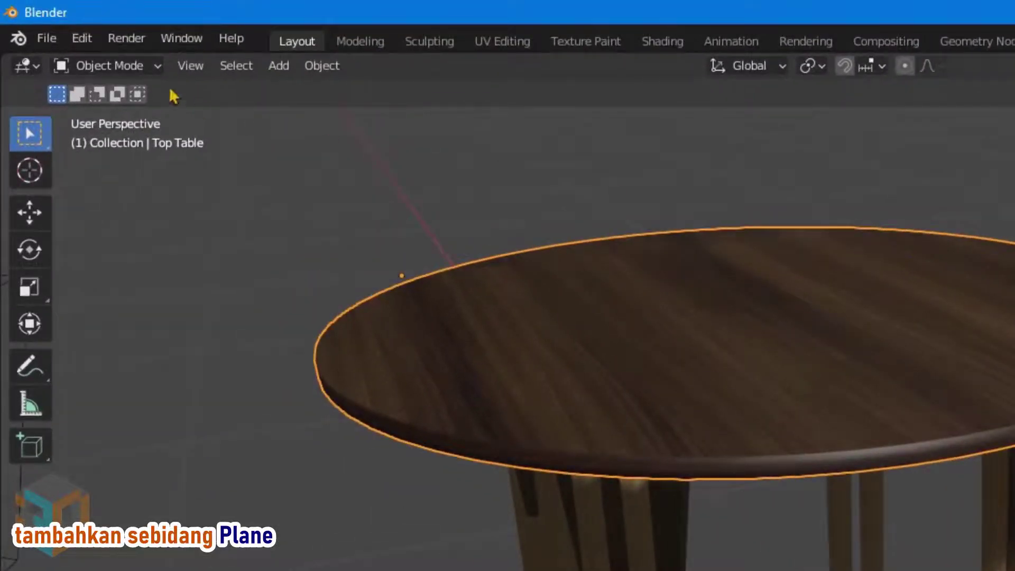
{"action": "left_click", "coordinate": [154, 66]}
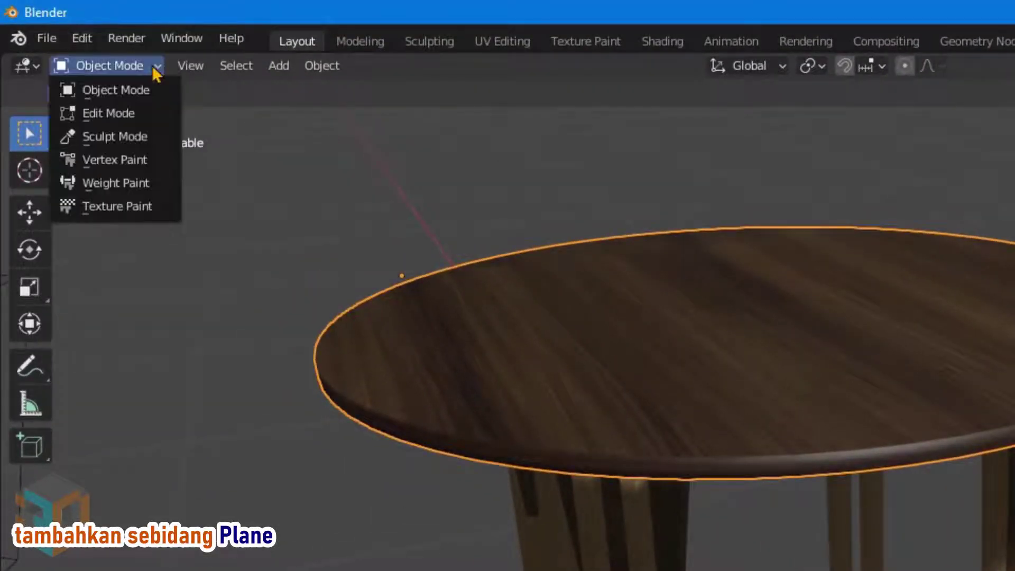
{"action": "left_click", "coordinate": [134, 113]}
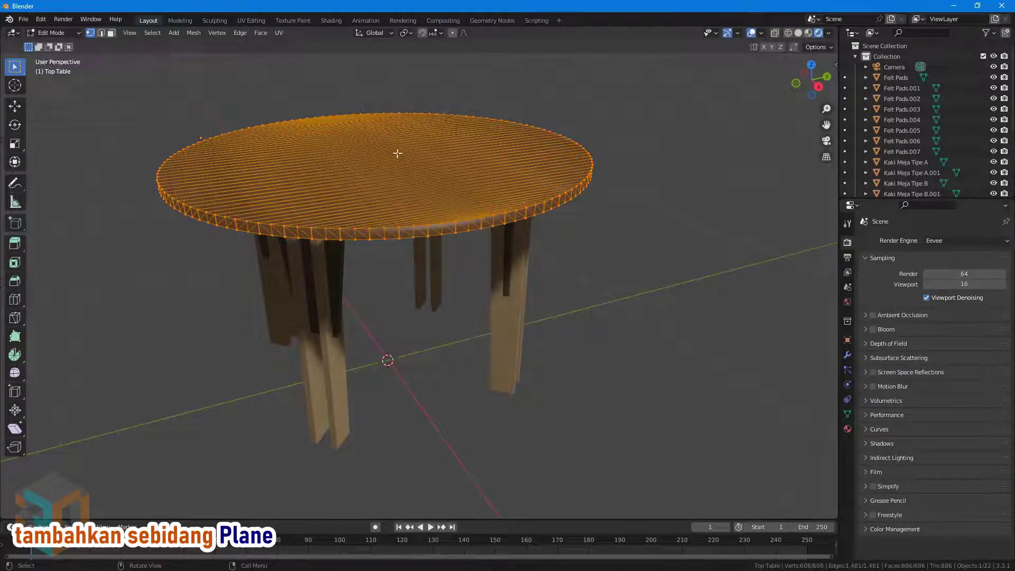
{"action": "key", "text": "shift+s"}
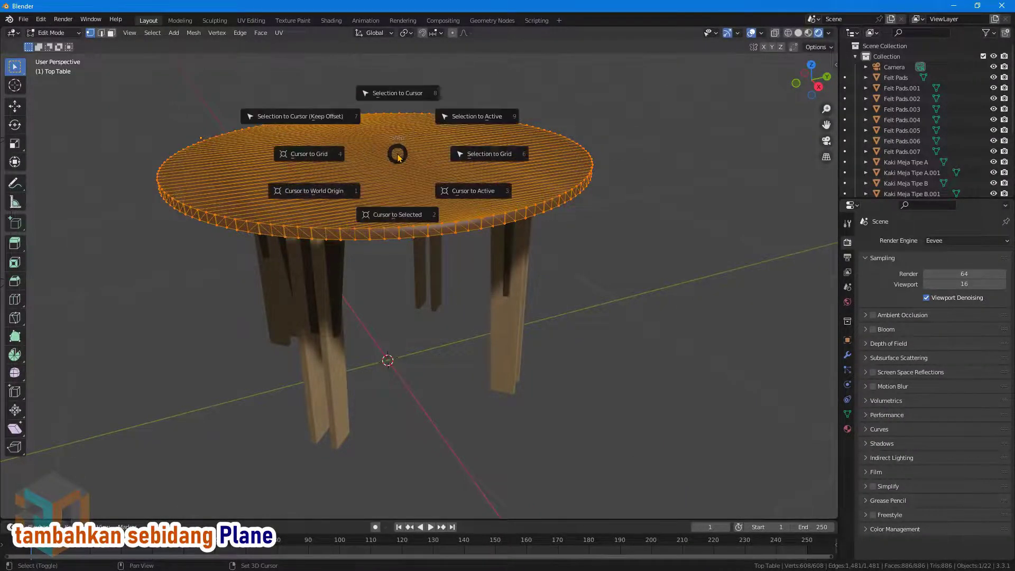
{"action": "left_click", "coordinate": [515, 397]}
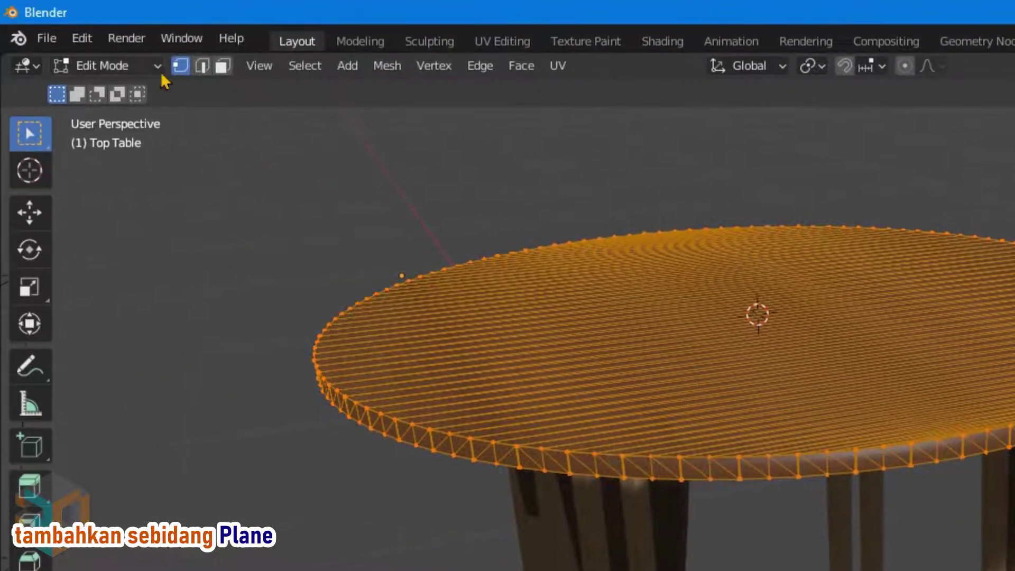
{"action": "left_click", "coordinate": [154, 66]}
{"action": "left_click", "coordinate": [154, 89]}
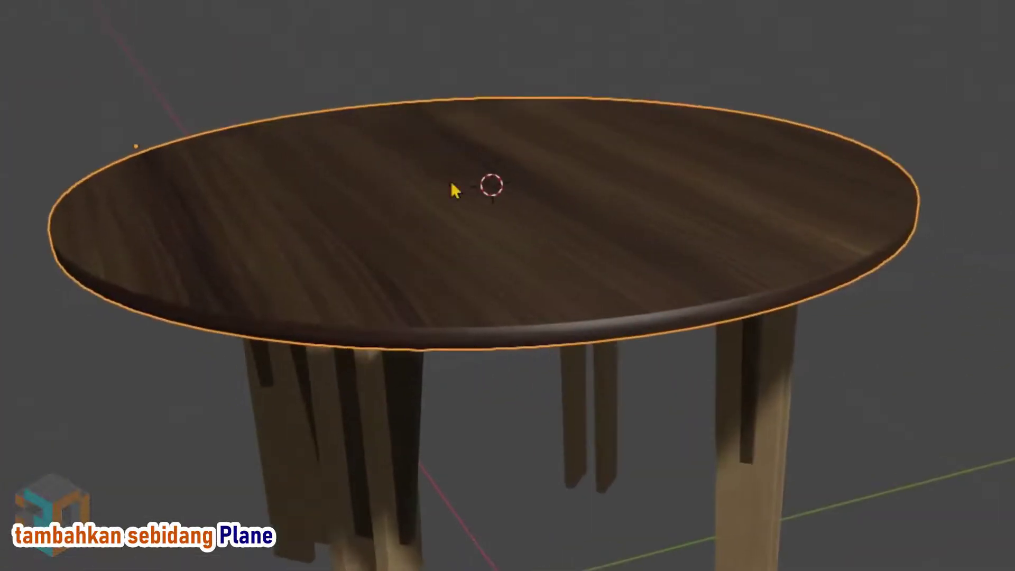
Add a plane at the cursor with Size 1.5 m and Z rotation 45°.
{"action": "key", "text": "shift+a"}
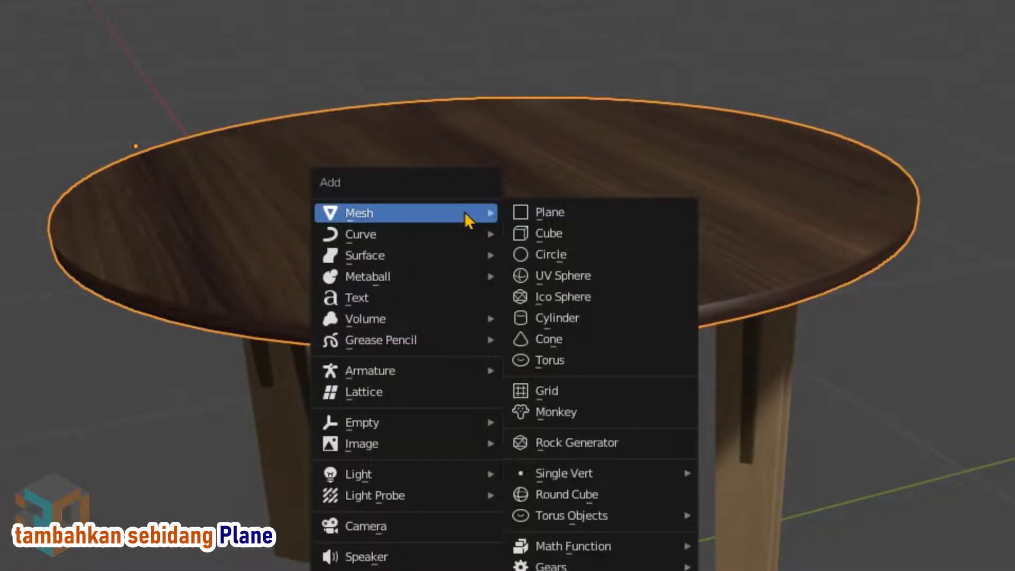
{"action": "left_click", "coordinate": [591, 212]}
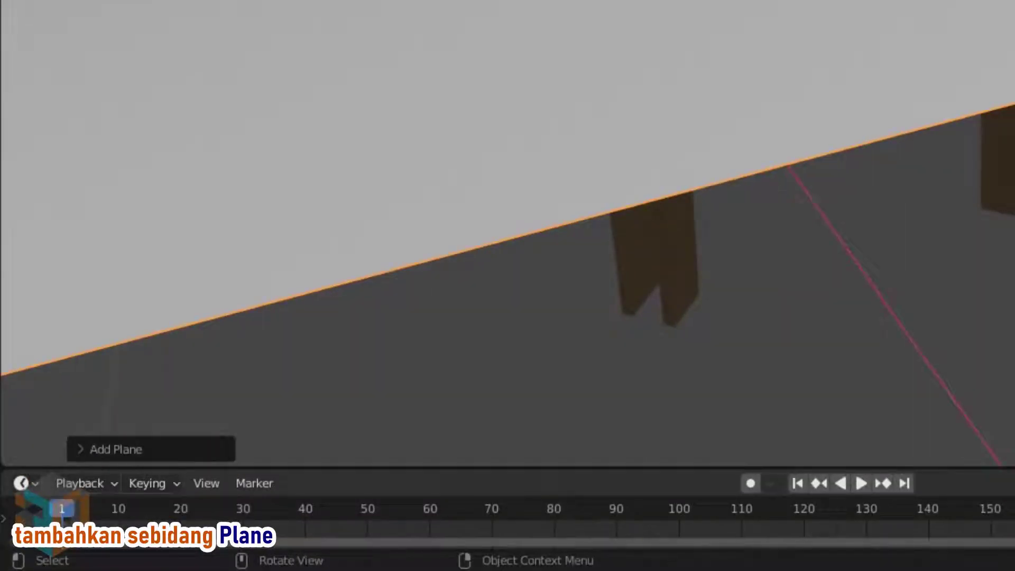
{"action": "left_click", "coordinate": [79, 450]}
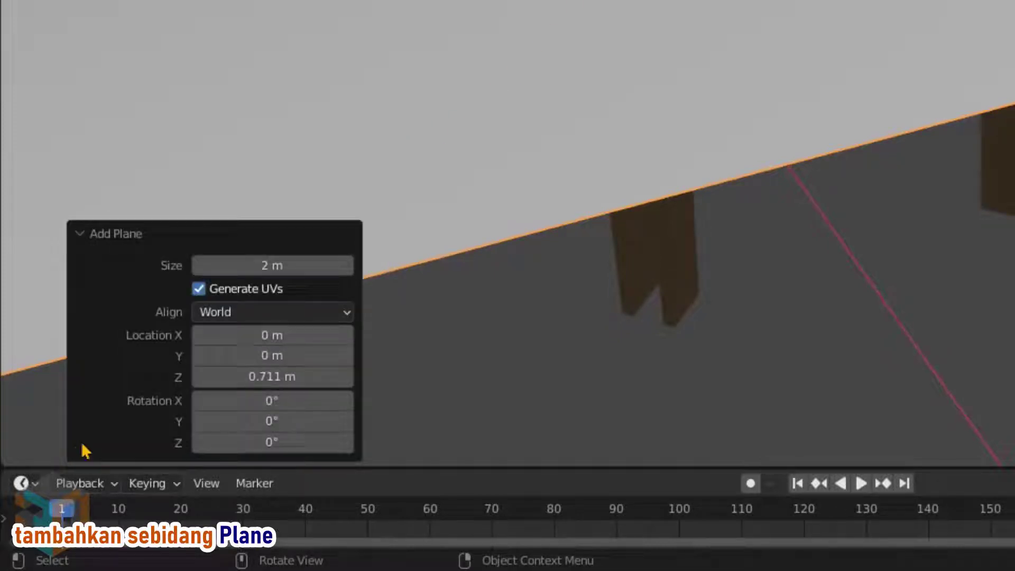
{"action": "left_click", "coordinate": [281, 264]}
{"action": "type", "text": "1."}
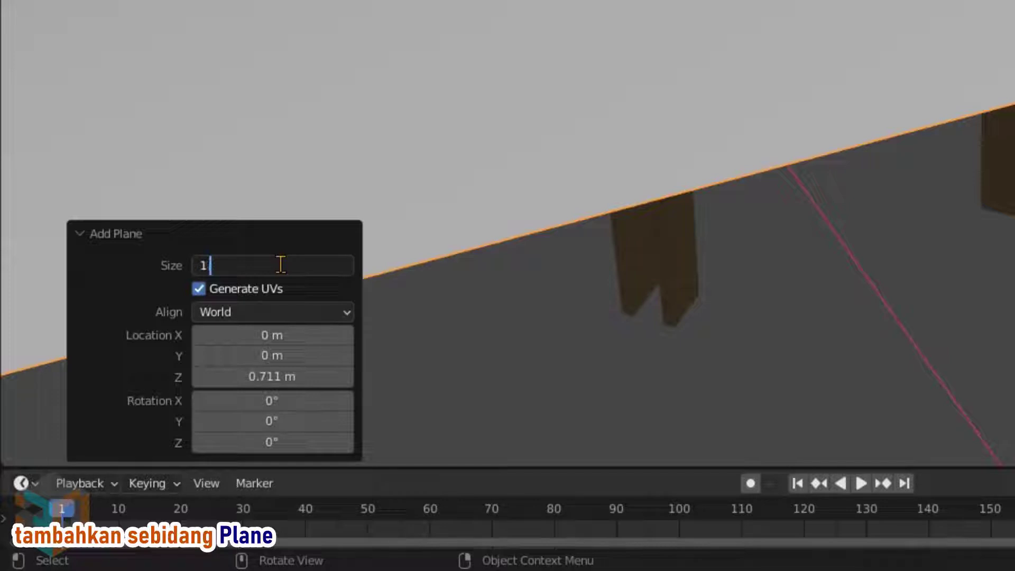
{"action": "type", "text": "5"}
{"action": "key", "text": "Return"}
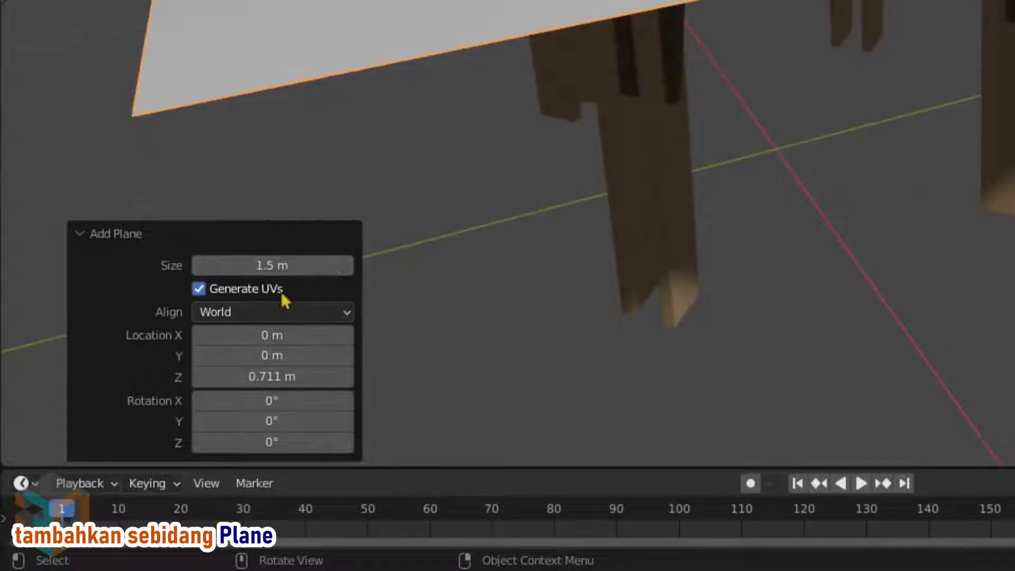
{"action": "left_click", "coordinate": [266, 443]}
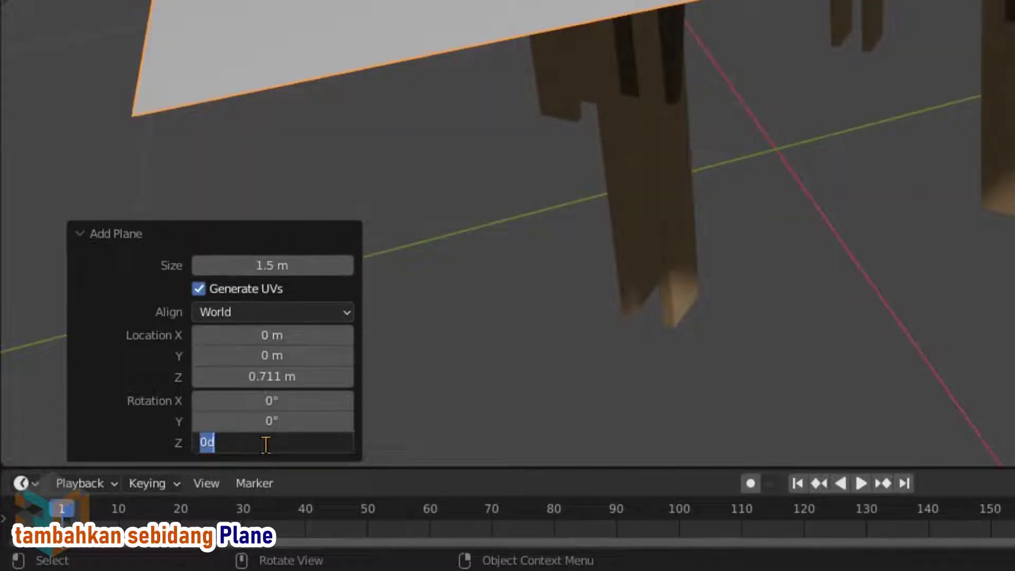
{"action": "type", "text": "45"}
{"action": "key", "text": "Return"}
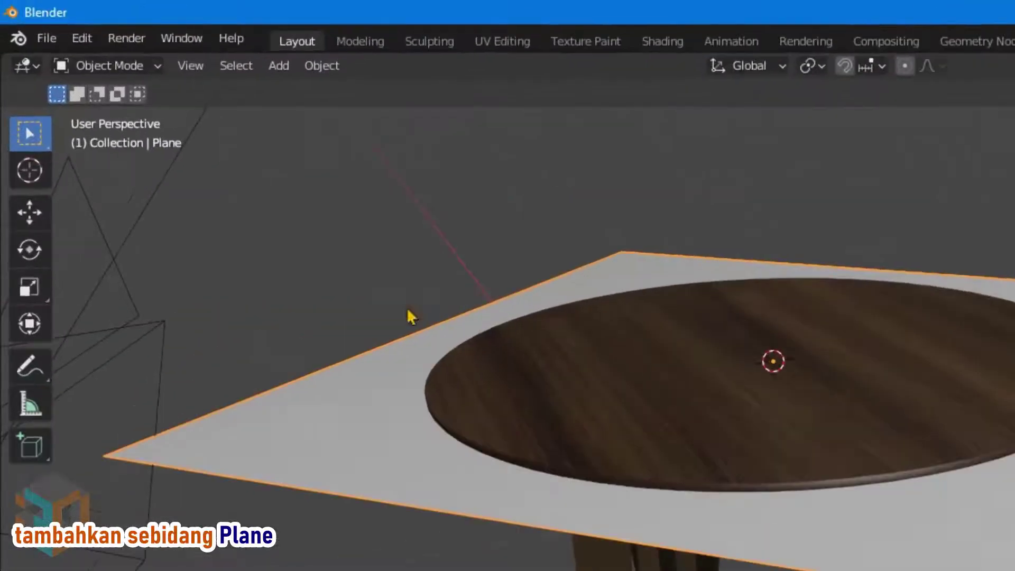
Subdivide the plane in Edit Mode with 50 cuts, then return to Object Mode.
{"action": "left_click", "coordinate": [78, 33]}
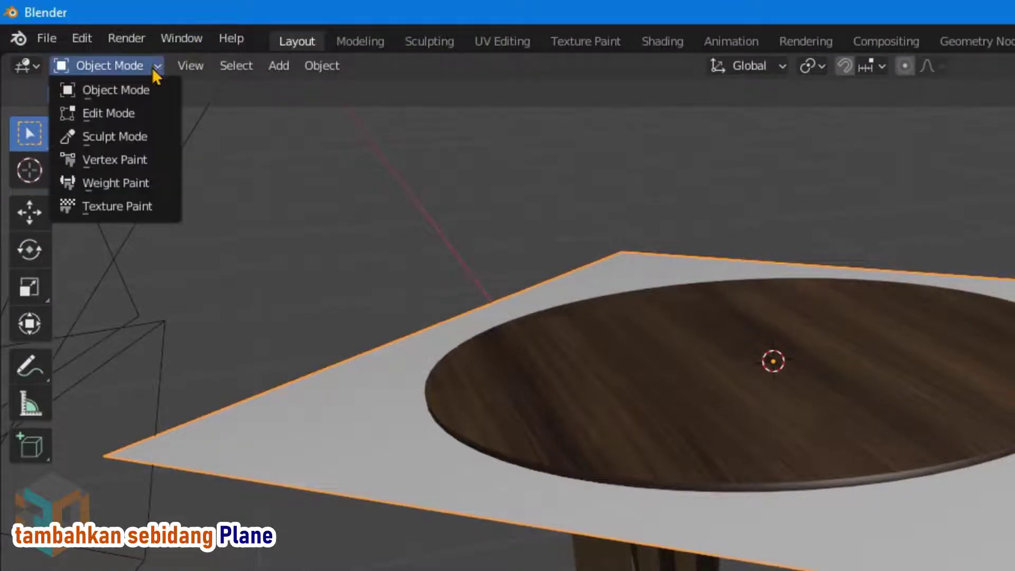
{"action": "left_click", "coordinate": [139, 111]}
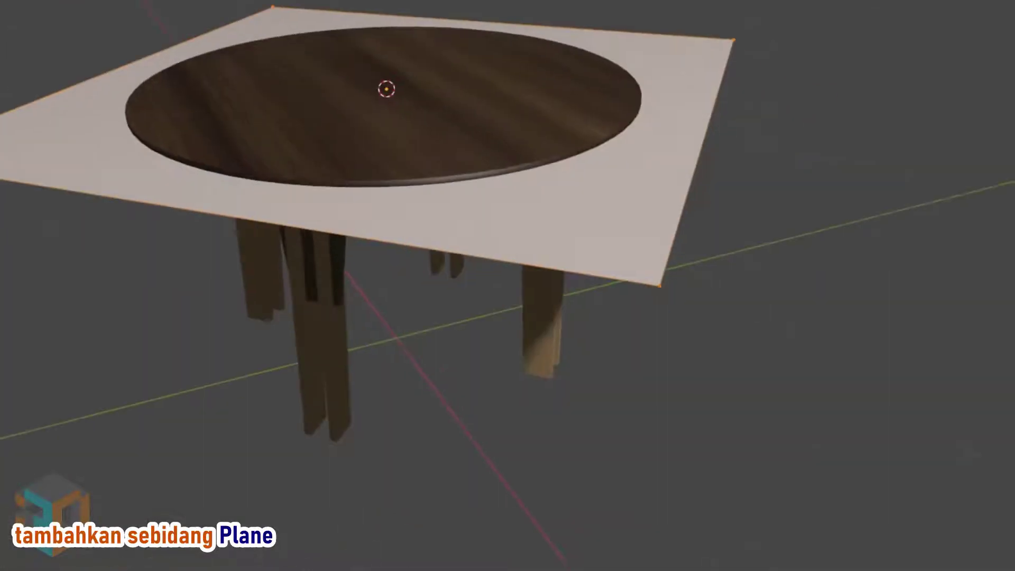
{"action": "right_click", "coordinate": [581, 204]}
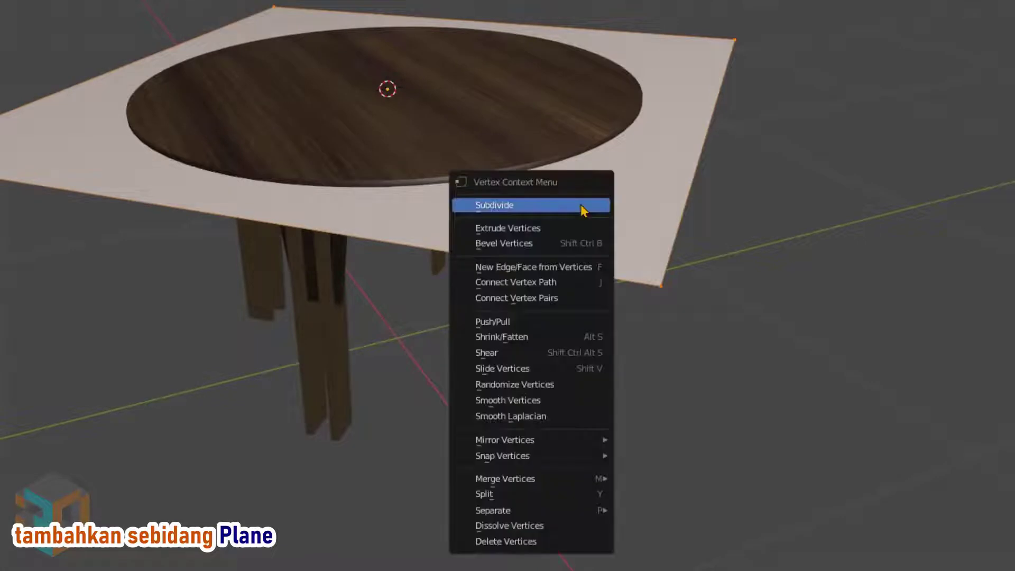
{"action": "left_click", "coordinate": [582, 206]}
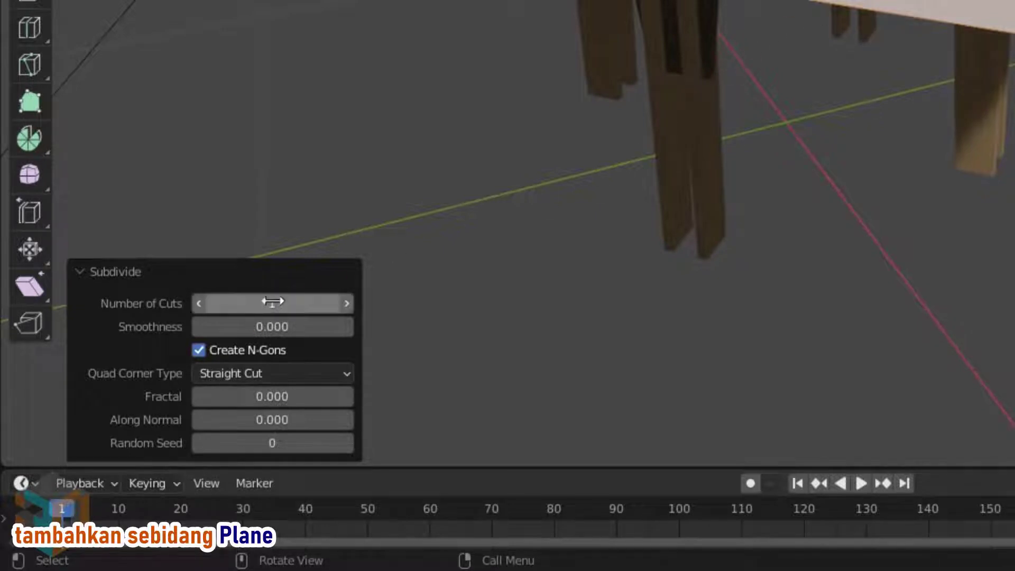
{"action": "left_click", "coordinate": [272, 301]}
{"action": "type", "text": "50"}
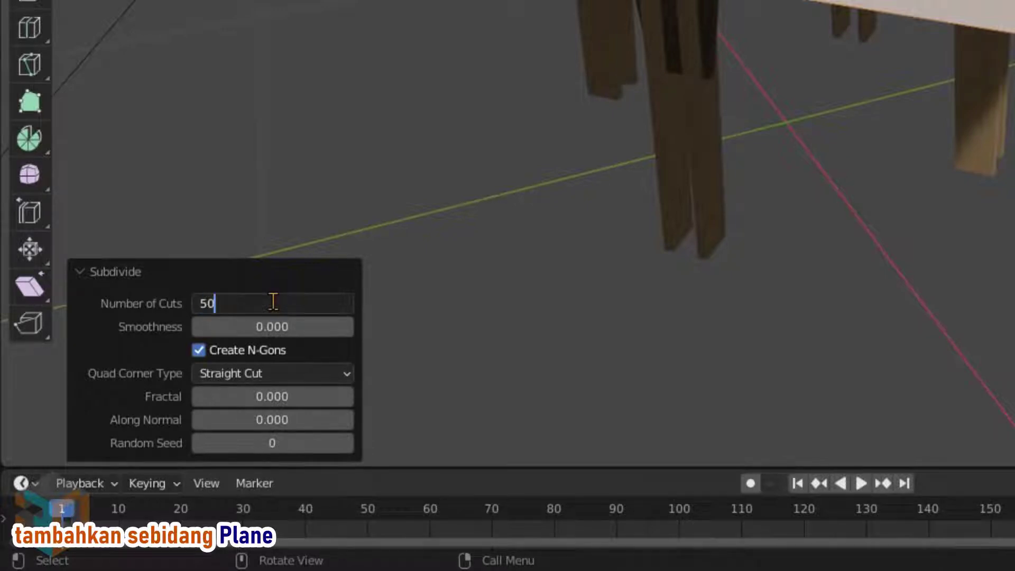
{"action": "key", "text": "Return"}
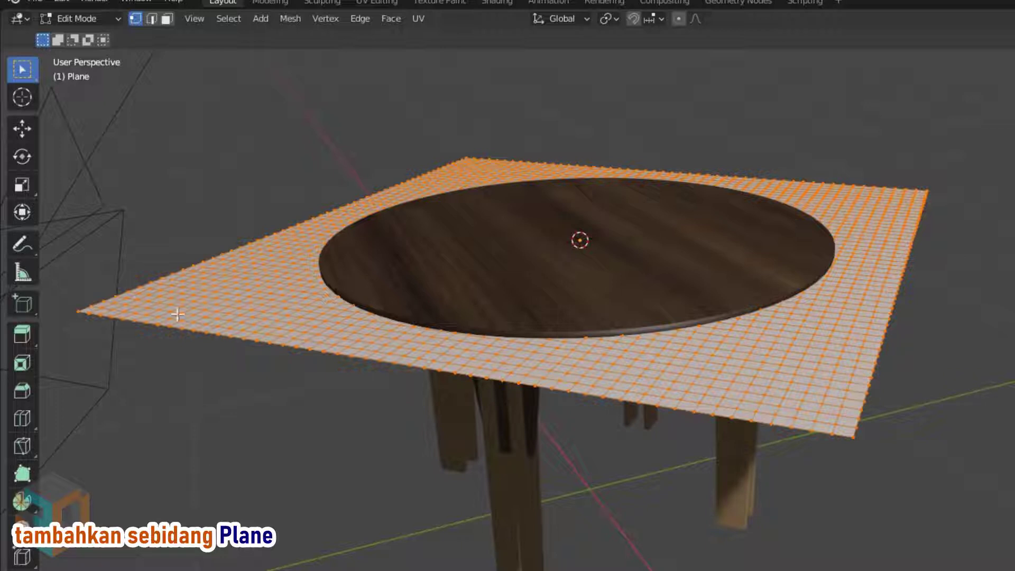
{"action": "left_click", "coordinate": [117, 20]}
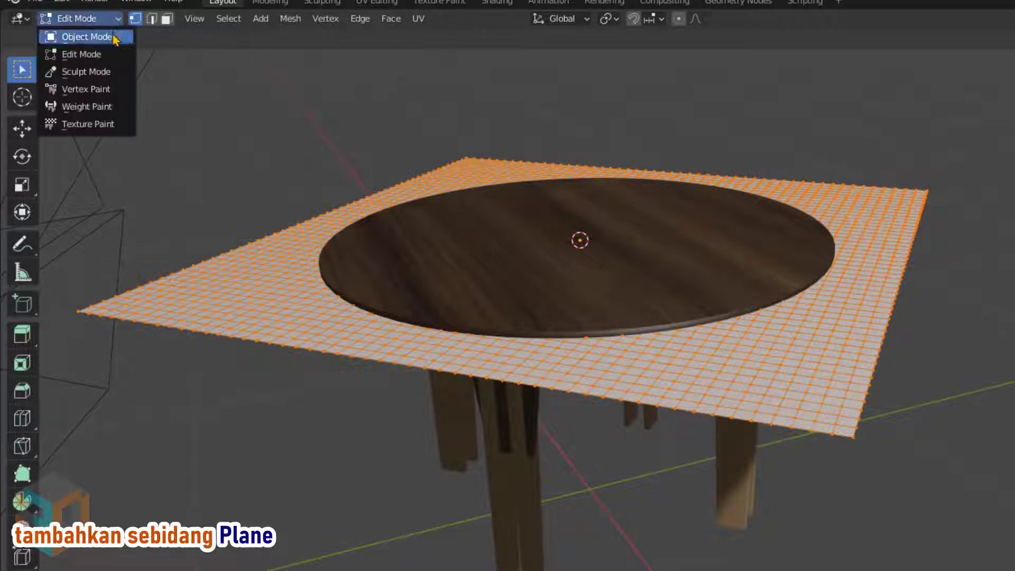
{"action": "left_click", "coordinate": [116, 38]}
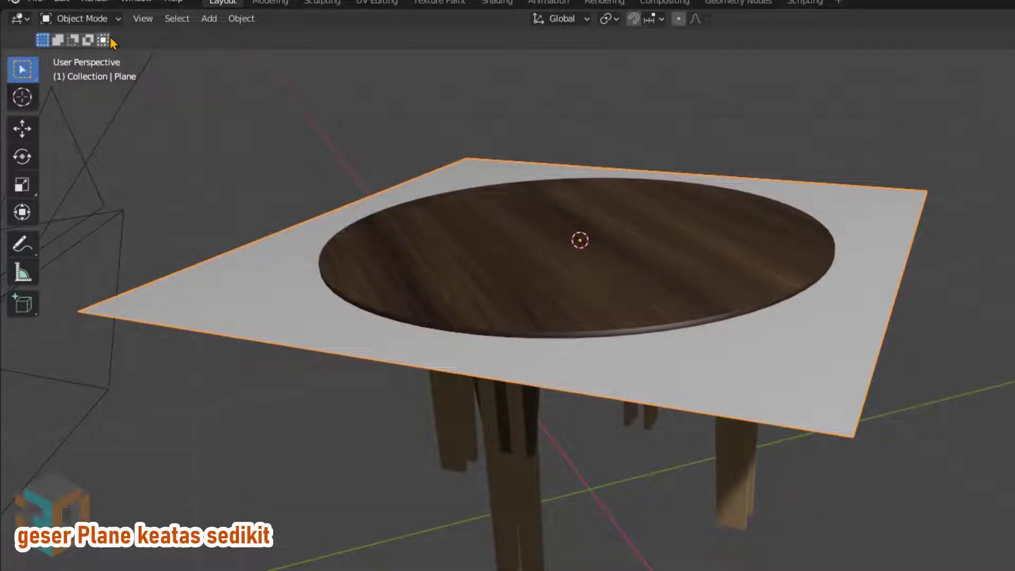
Move the plane up 0.1 m along Z, just above the tabletop.
{"action": "key", "text": "g"}
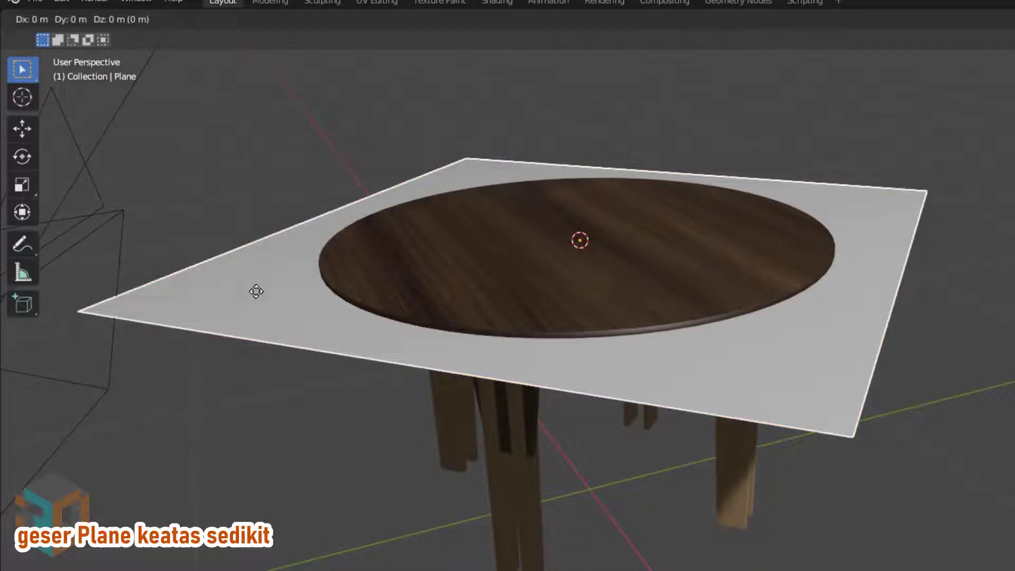
{"action": "key", "text": "z"}
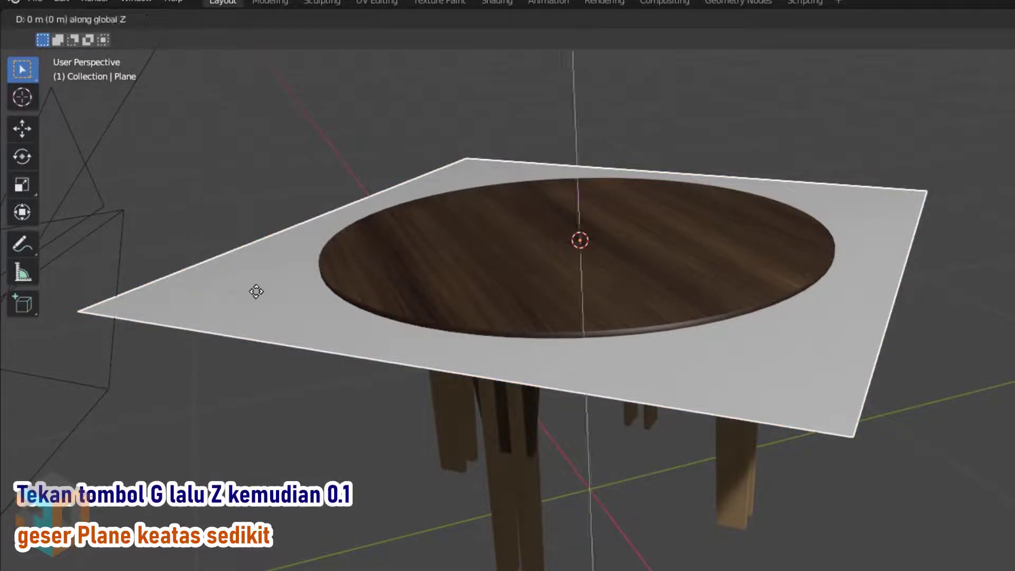
{"action": "type", "text": "0.1"}
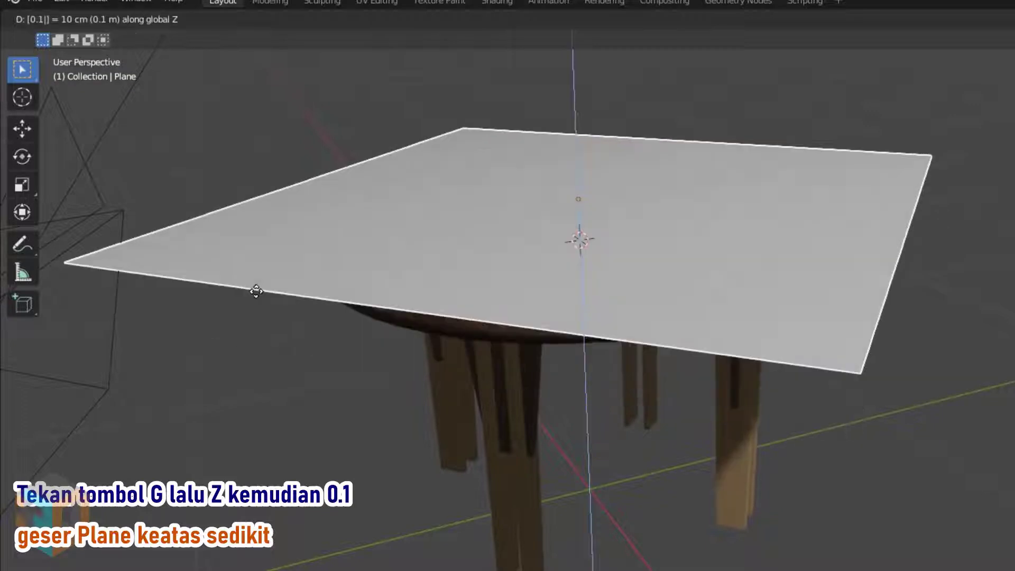
{"action": "key", "text": "Return"}
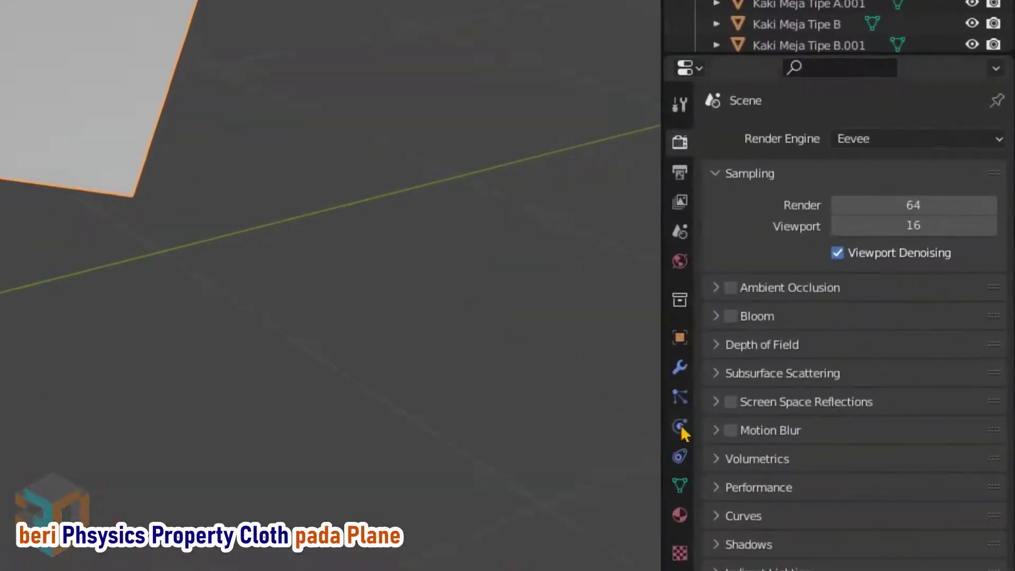
Give the plane Cloth physics with the Denim preset and an Air Viscosity of 10.
{"action": "left_click", "coordinate": [679, 426]}
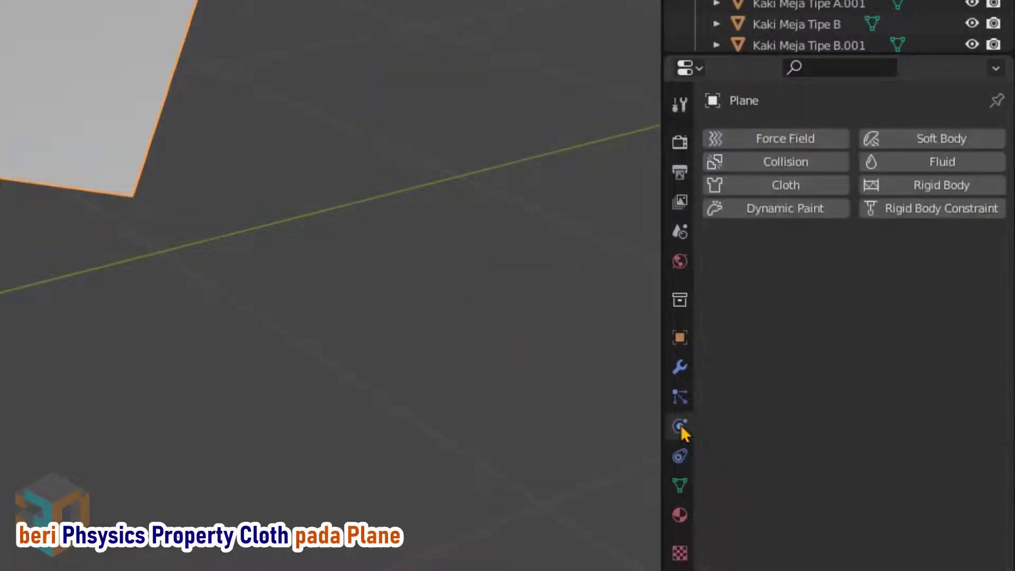
{"action": "left_click", "coordinate": [809, 187]}
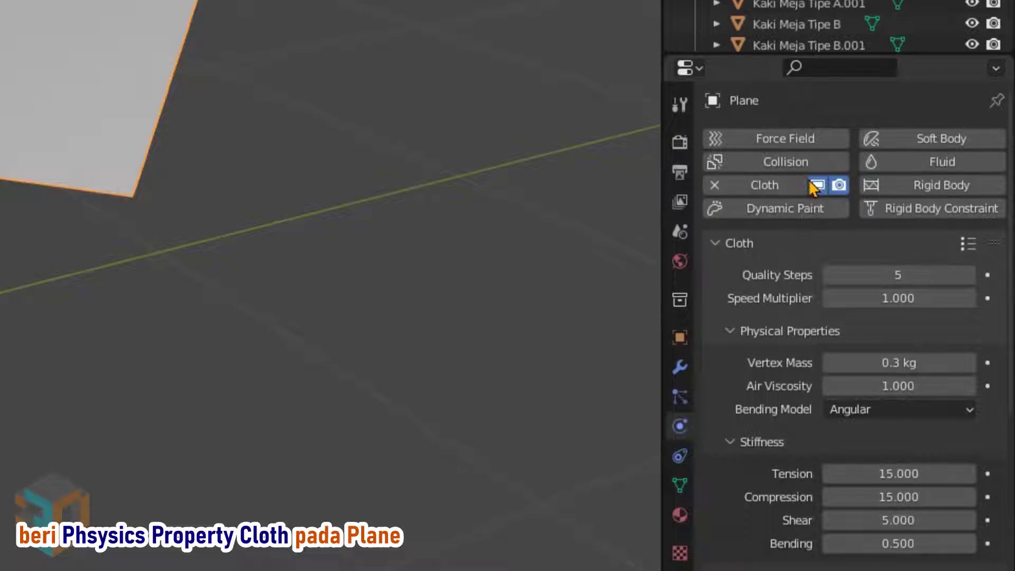
{"action": "left_click", "coordinate": [968, 246]}
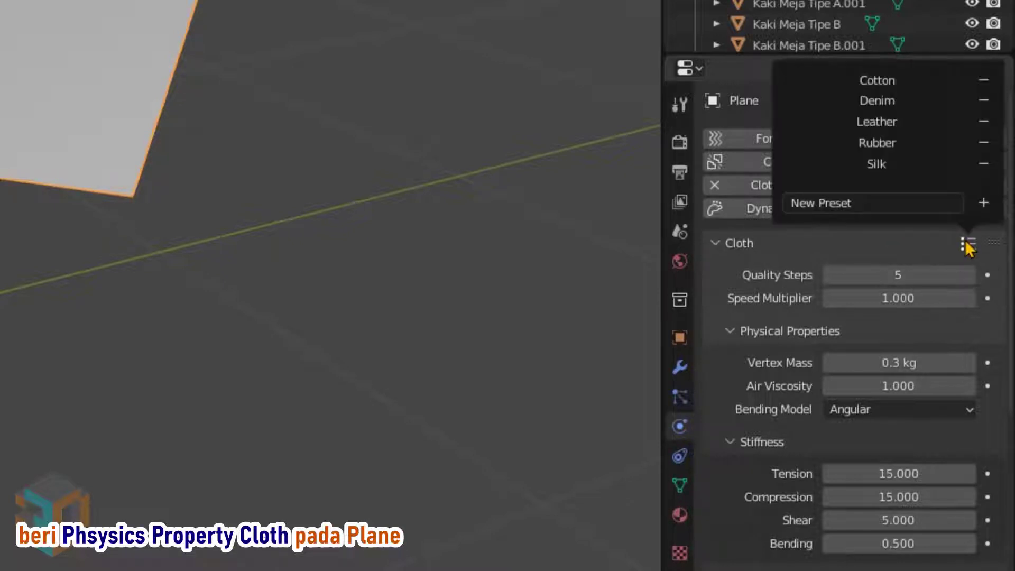
{"action": "left_click", "coordinate": [924, 103]}
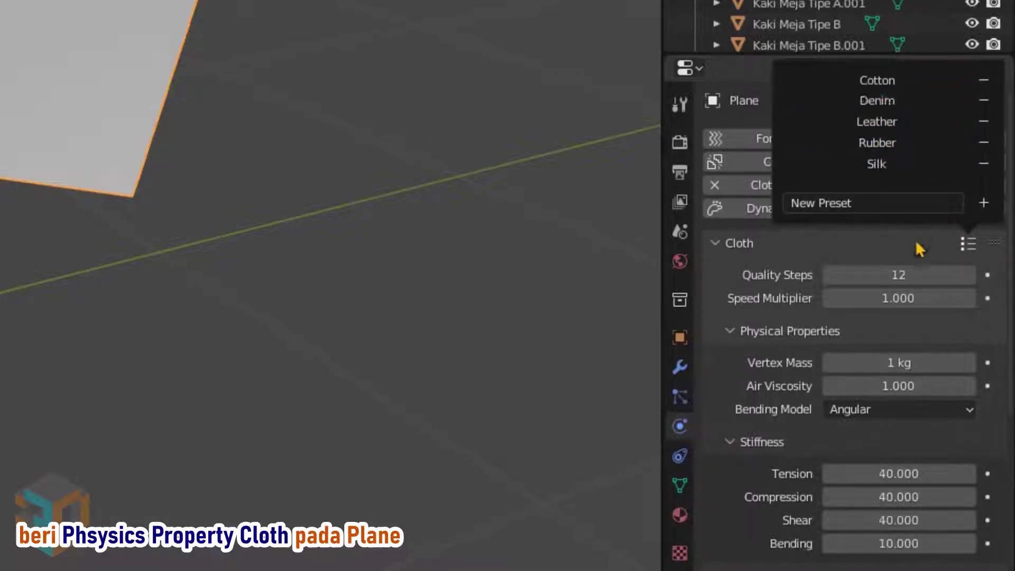
{"action": "left_click", "coordinate": [940, 386]}
{"action": "type", "text": "10"}
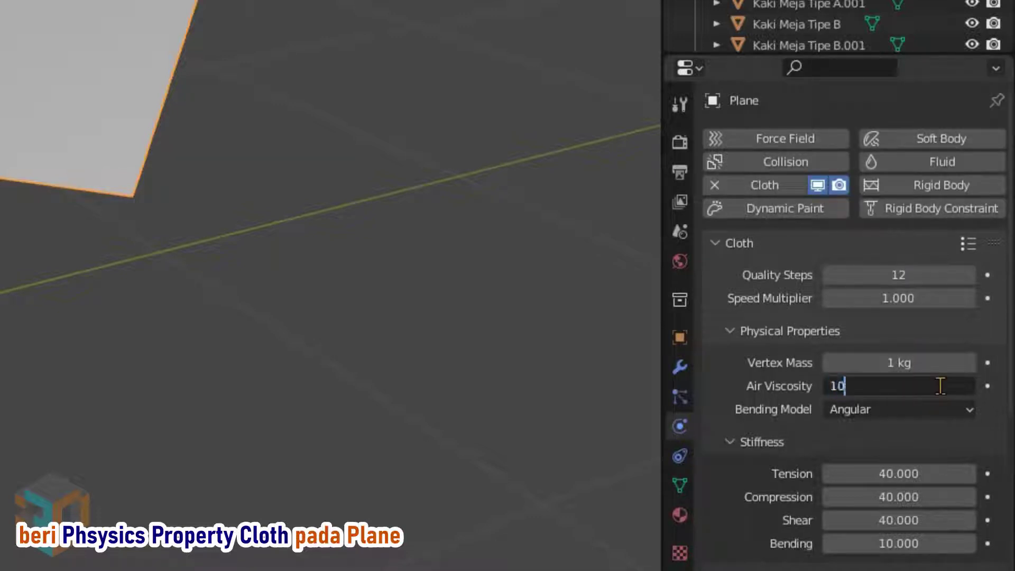
{"action": "key", "text": "Return"}
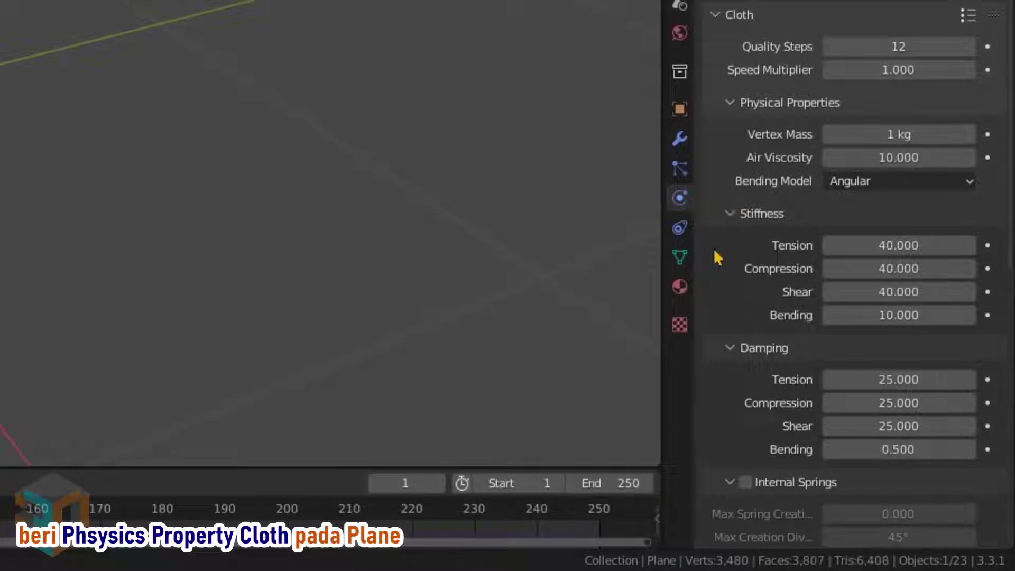
Set the cloth's object collision distance to 0.002 m.
{"action": "scroll", "coordinate": [716, 257], "scroll_direction": "down", "scroll_amount": 5}
{"action": "scroll", "coordinate": [717, 257], "scroll_direction": "down", "scroll_amount": 1}
{"action": "scroll", "coordinate": [717, 258], "scroll_direction": "down", "scroll_amount": 5}
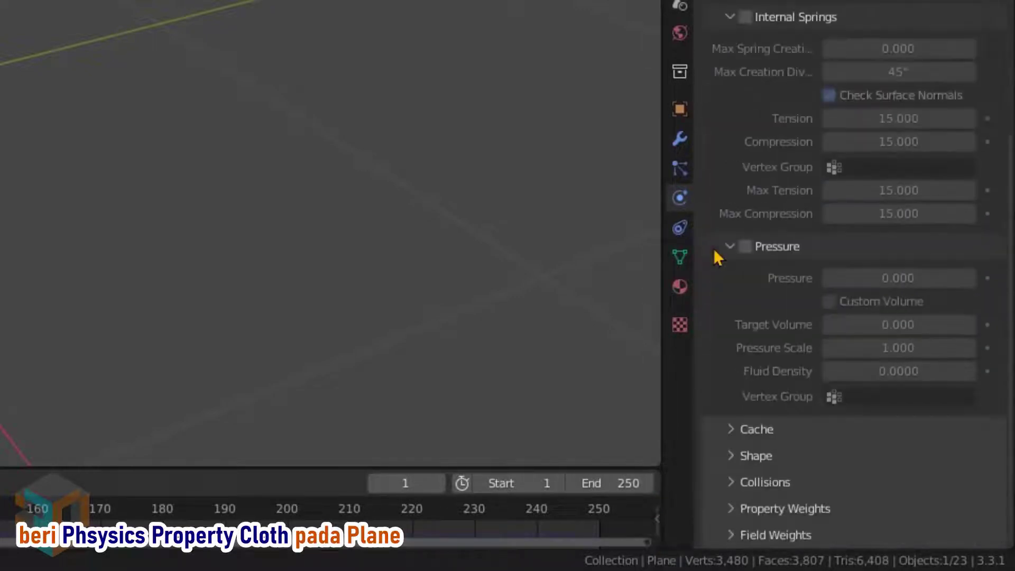
{"action": "left_click", "coordinate": [730, 488]}
{"action": "scroll", "coordinate": [729, 488], "scroll_direction": "down", "scroll_amount": 2}
{"action": "scroll", "coordinate": [729, 487], "scroll_direction": "down", "scroll_amount": 10}
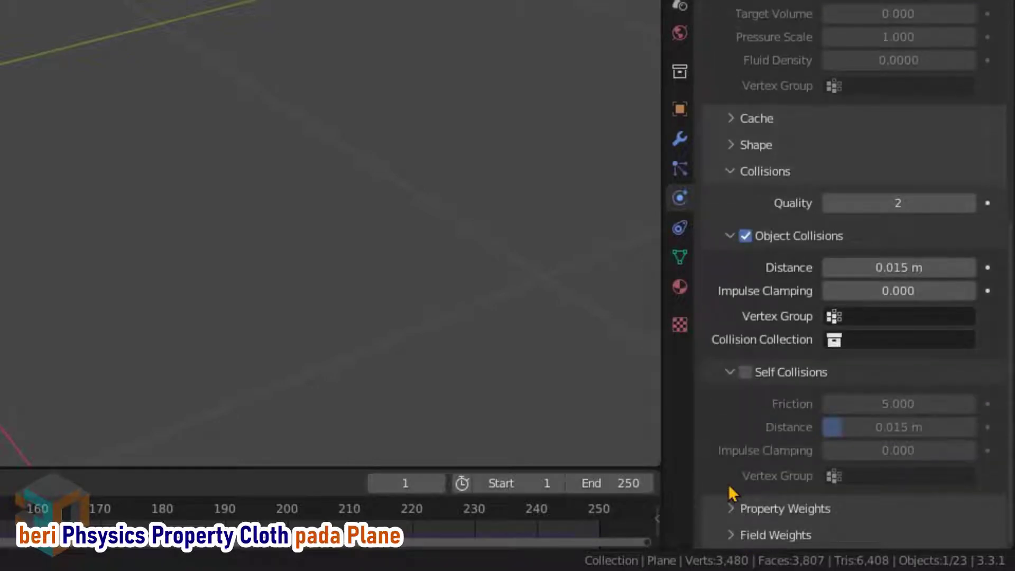
{"action": "left_click", "coordinate": [919, 268]}
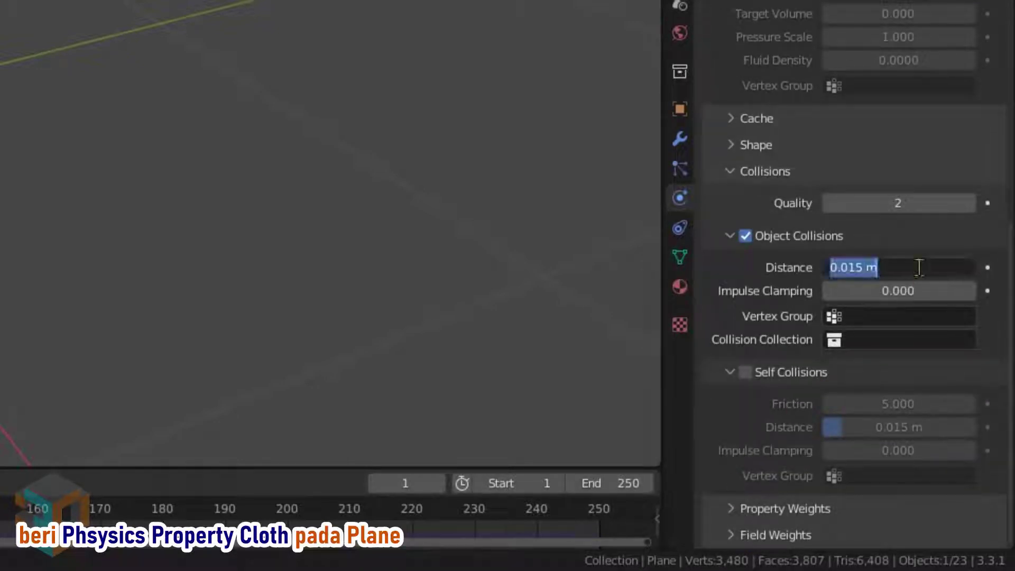
{"action": "type", "text": "0.002"}
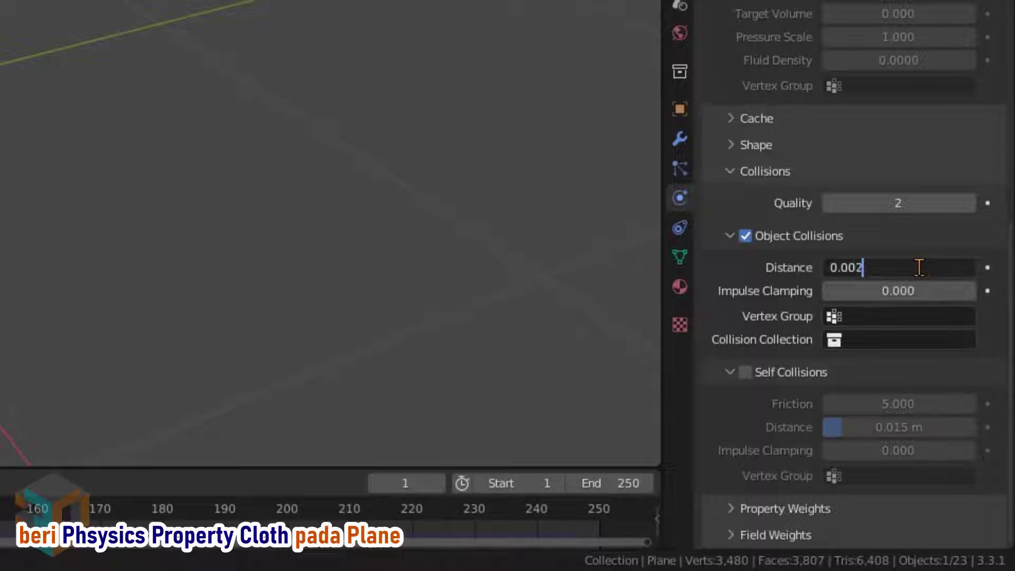
{"action": "key", "text": "Return"}
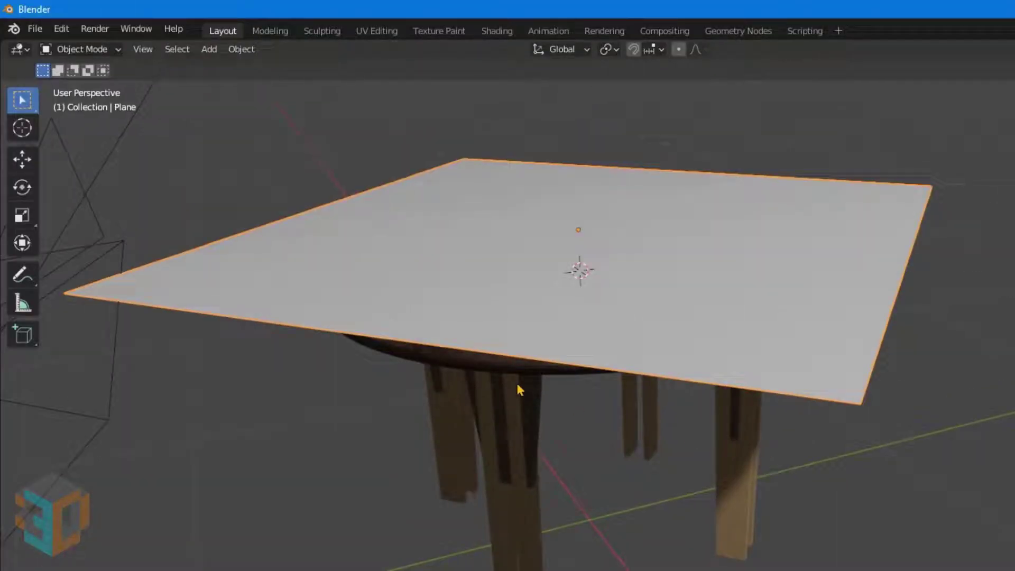
Select the round Top Table and give it Collision physics.
{"action": "left_click", "coordinate": [471, 362]}
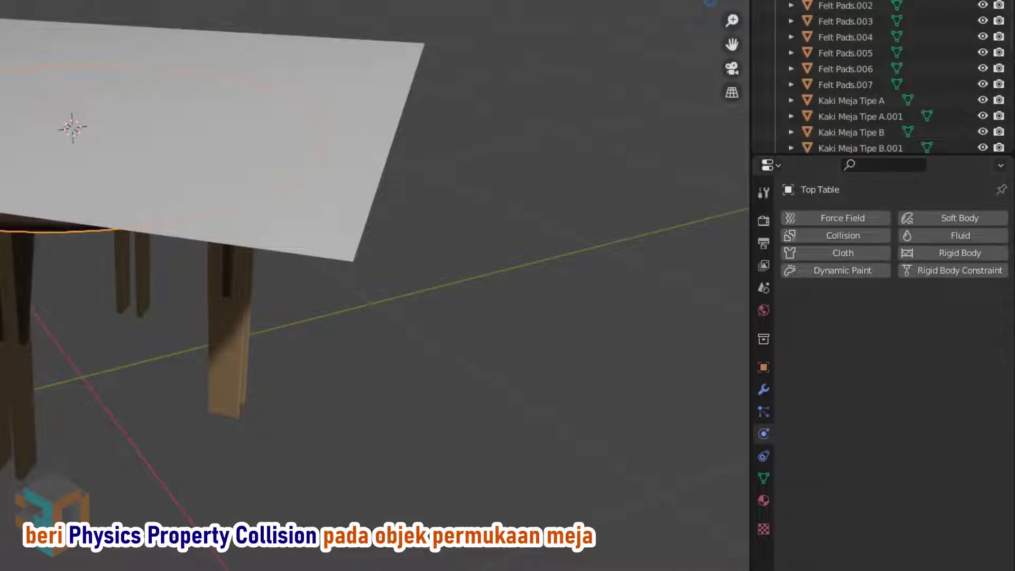
{"action": "left_click", "coordinate": [844, 238]}
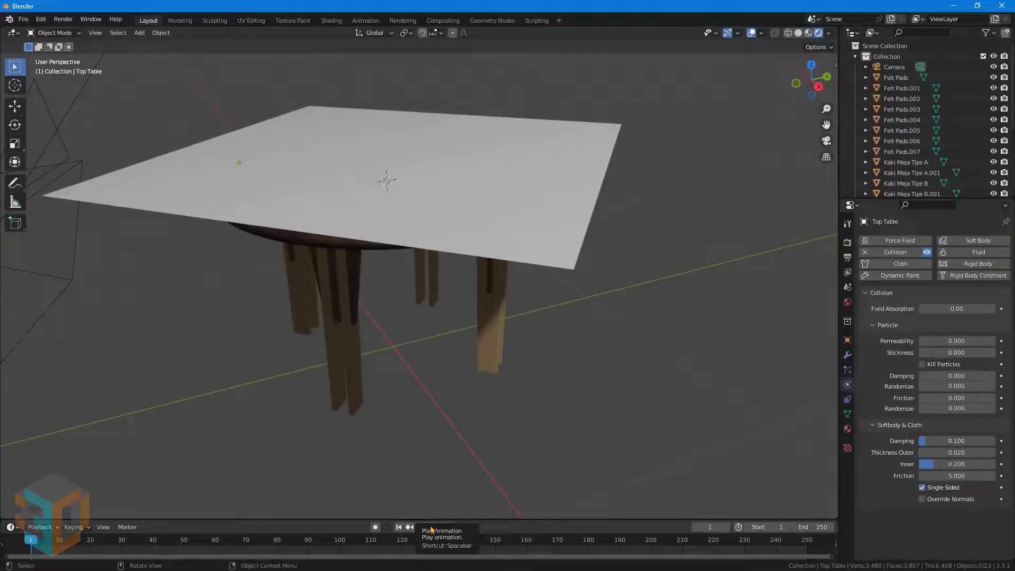
Play the cloth simulation, then jump to frame 250 so the cloth drapes the table.
{"action": "left_click", "coordinate": [430, 527]}
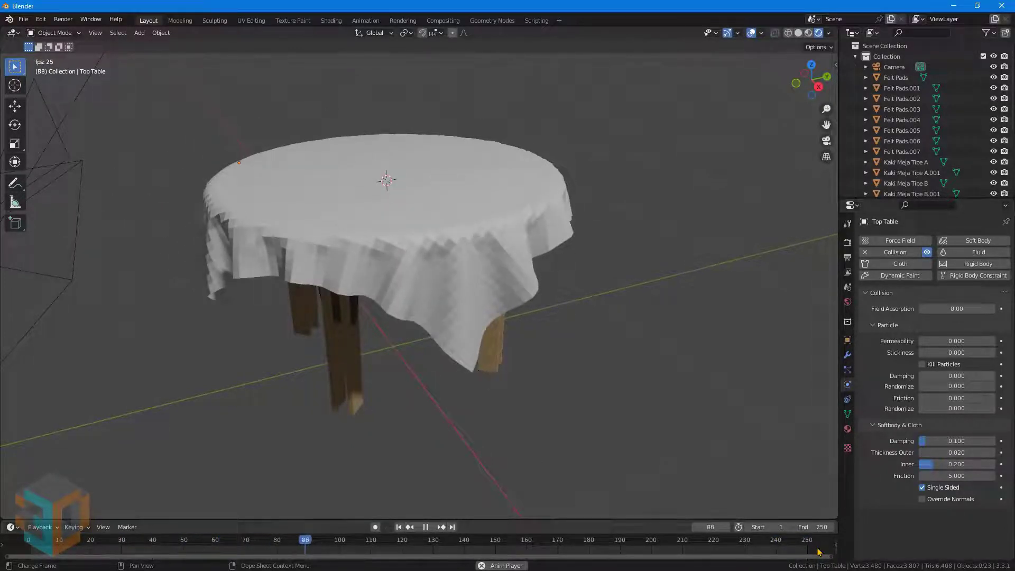
{"action": "left_click", "coordinate": [427, 530]}
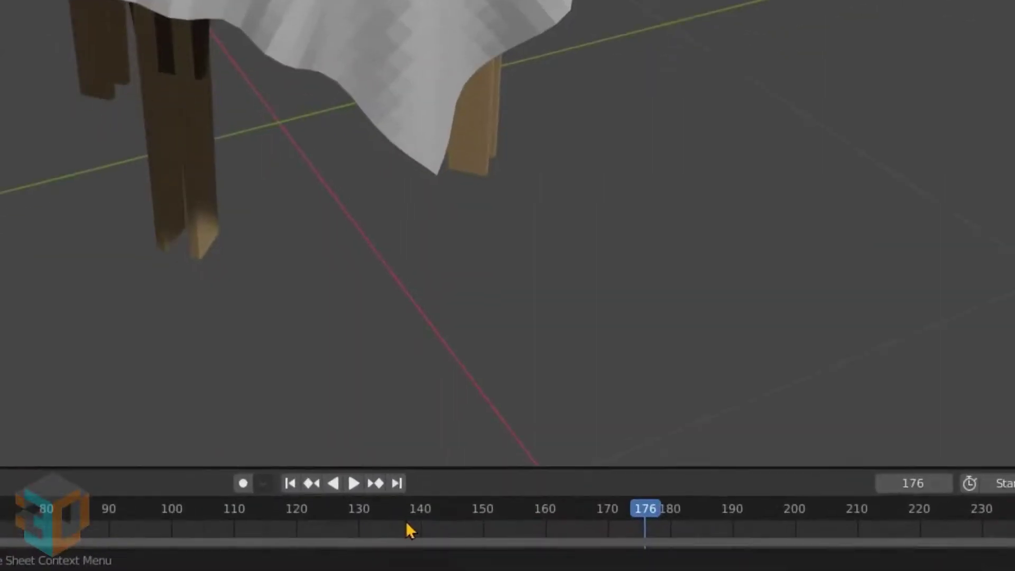
{"action": "left_click", "coordinate": [397, 484]}
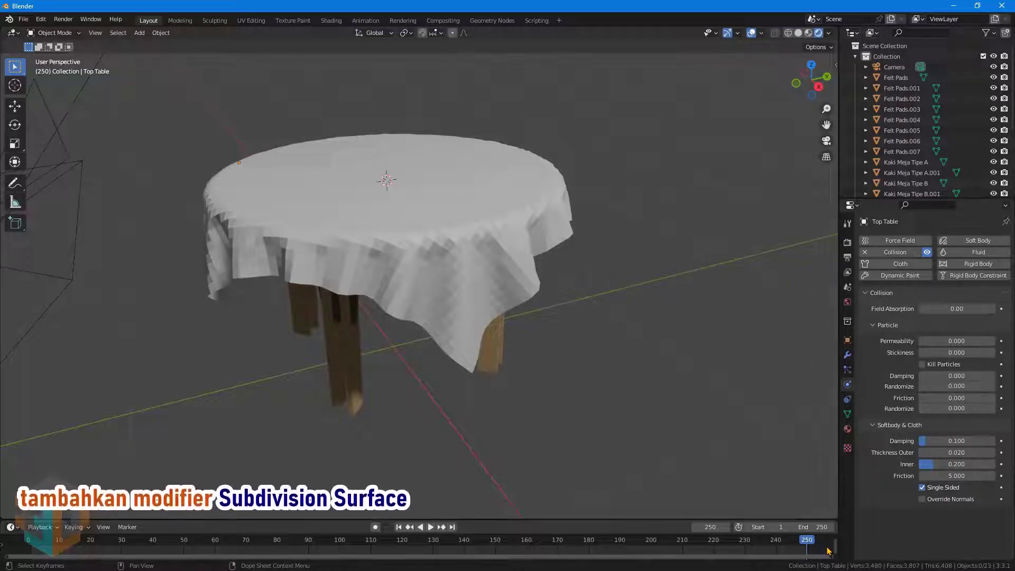
Add a Subdivision Surface modifier after Cloth on the draped plane and shade it auto smooth.
{"action": "left_click_drag", "start_coordinate": [828, 551], "coordinate": [458, 550]}
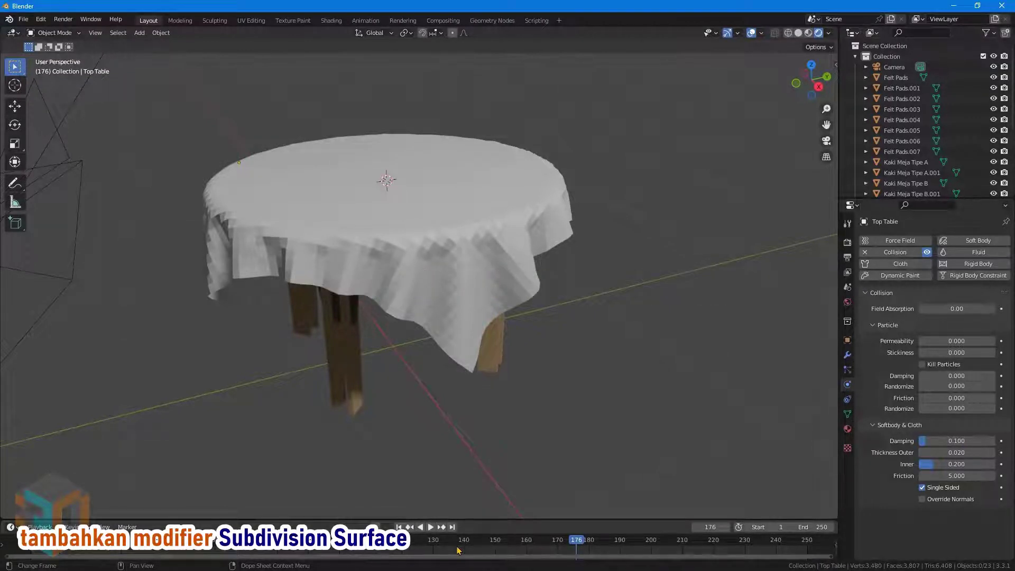
{"action": "key", "text": "shift+Right"}
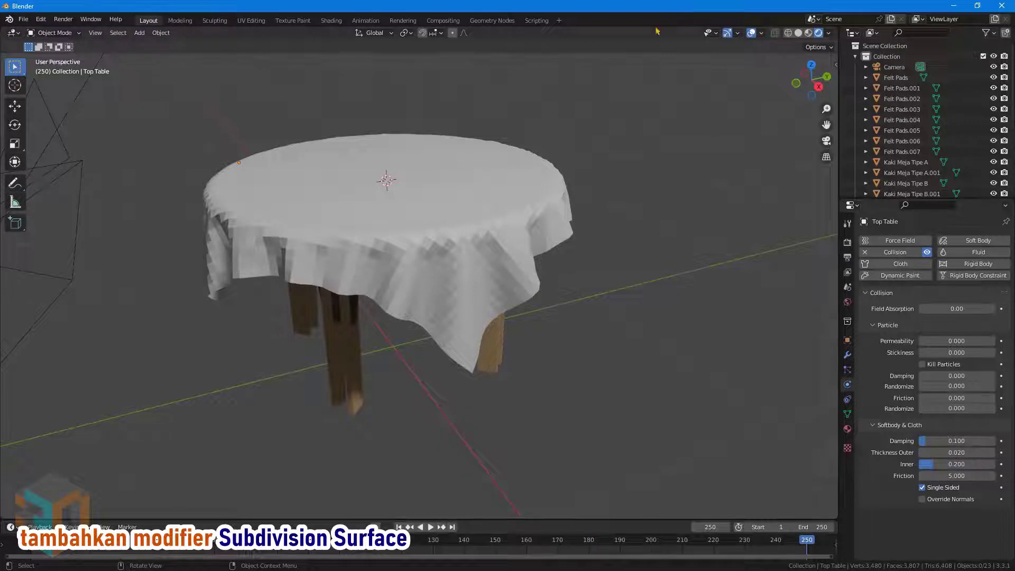
{"action": "left_click", "coordinate": [506, 200]}
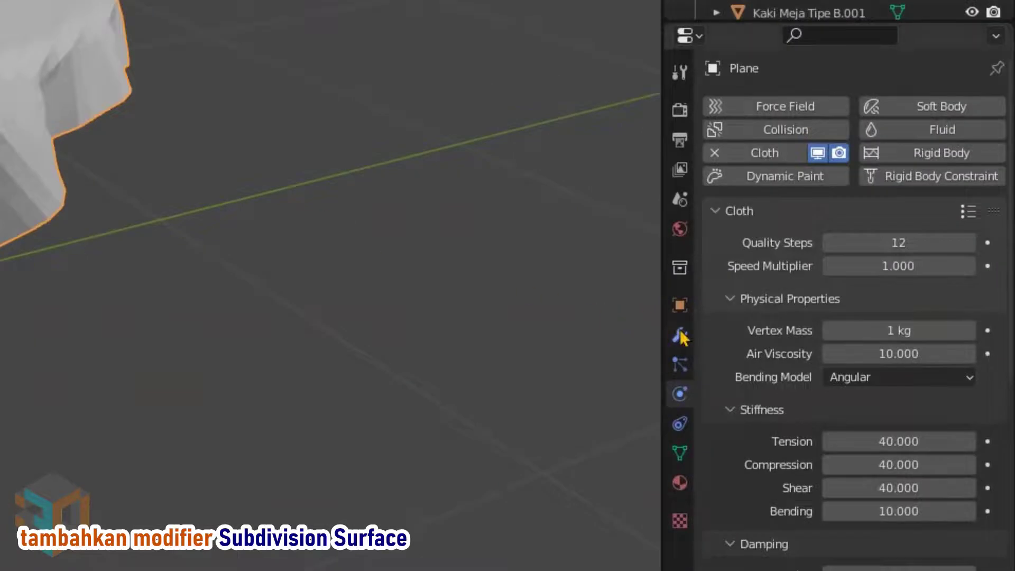
{"action": "left_click", "coordinate": [680, 335]}
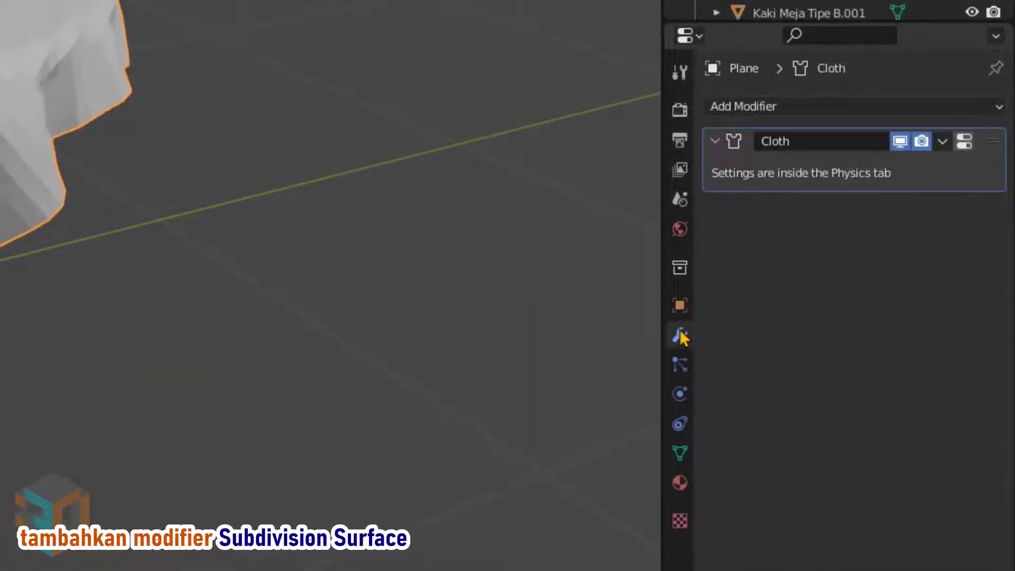
{"action": "left_click", "coordinate": [999, 107]}
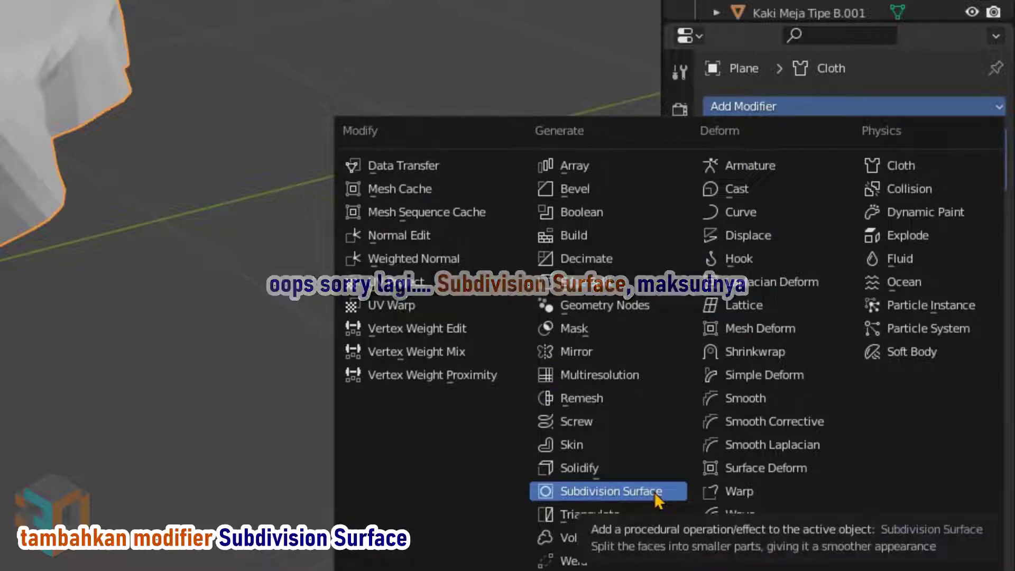
{"action": "left_click", "coordinate": [655, 493]}
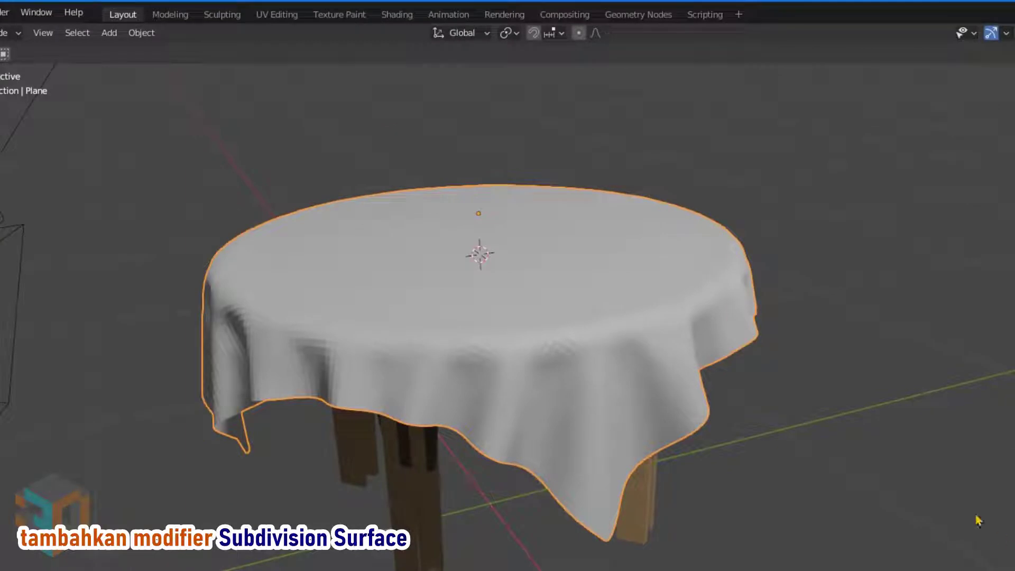
{"action": "right_click", "coordinate": [657, 312]}
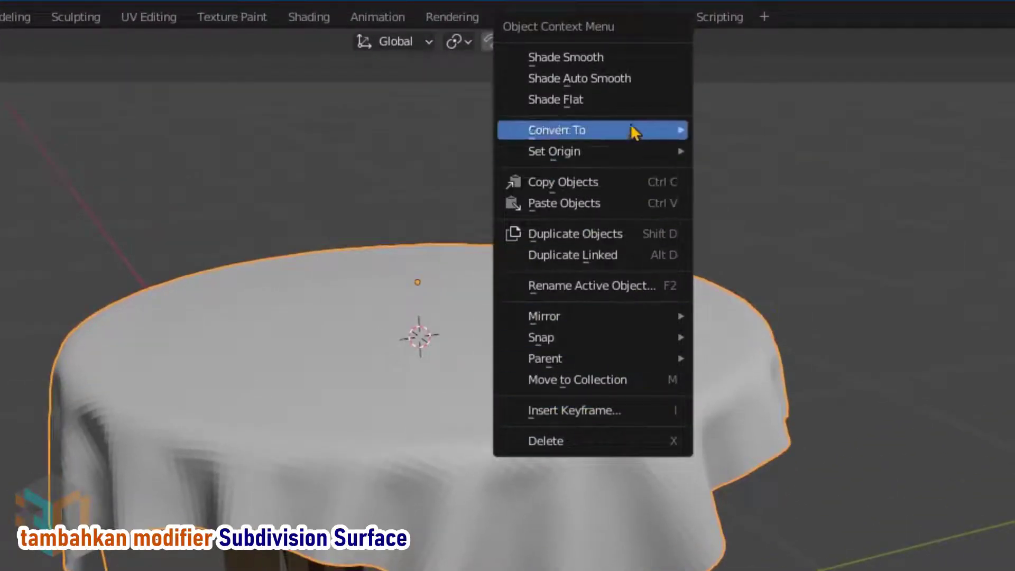
{"action": "left_click", "coordinate": [639, 78]}
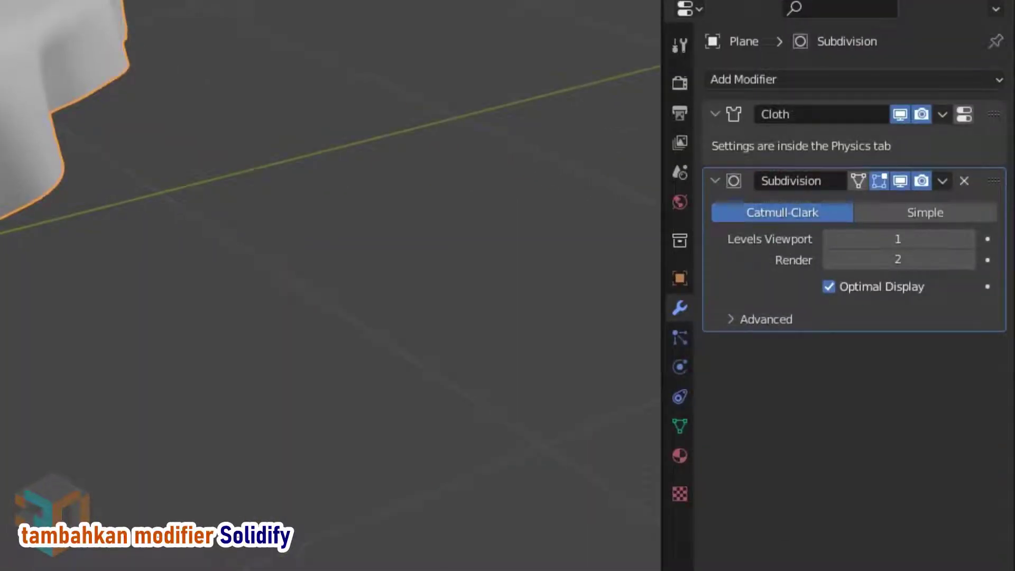
Add a Solidify modifier to the tablecloth with a thickness of 0.002 m.
{"action": "left_click", "coordinate": [999, 81]}
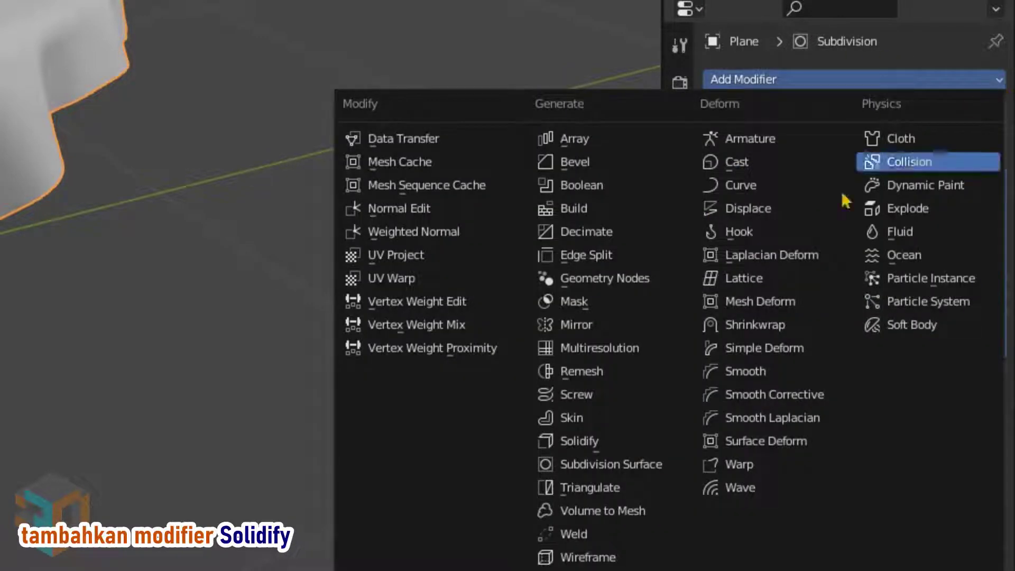
{"action": "left_click", "coordinate": [576, 443]}
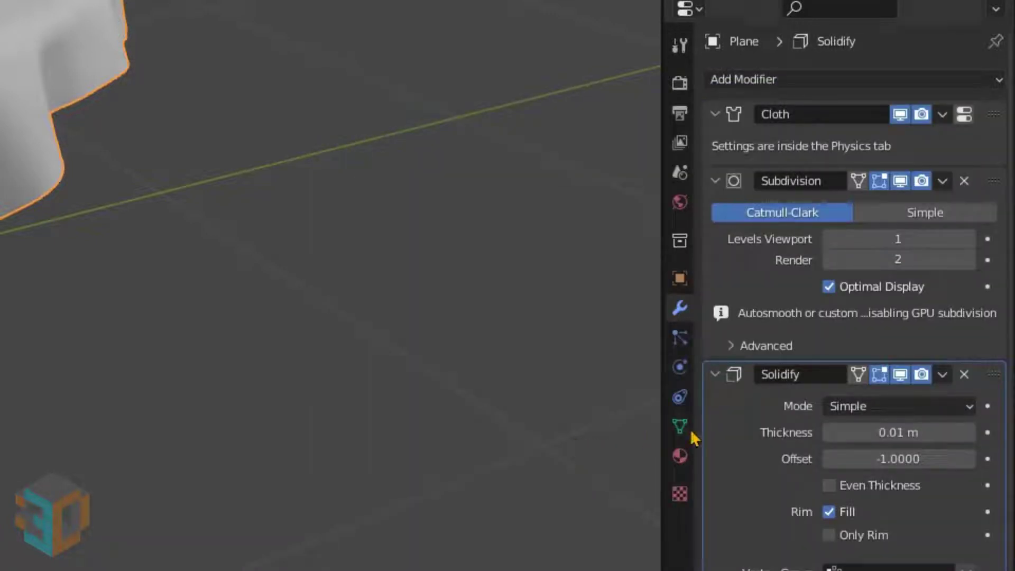
{"action": "left_click", "coordinate": [899, 434]}
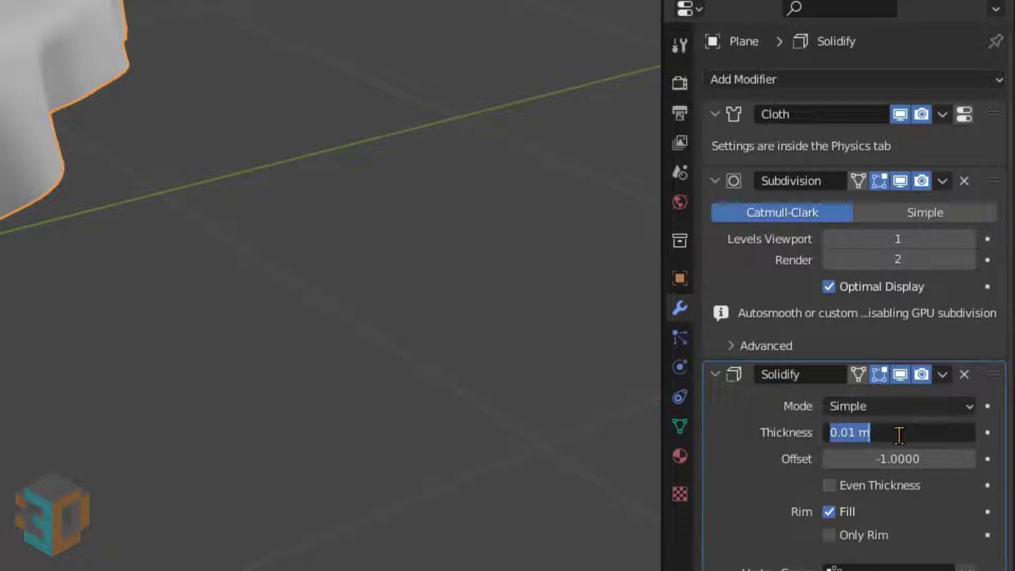
{"action": "type", "text": "02"}
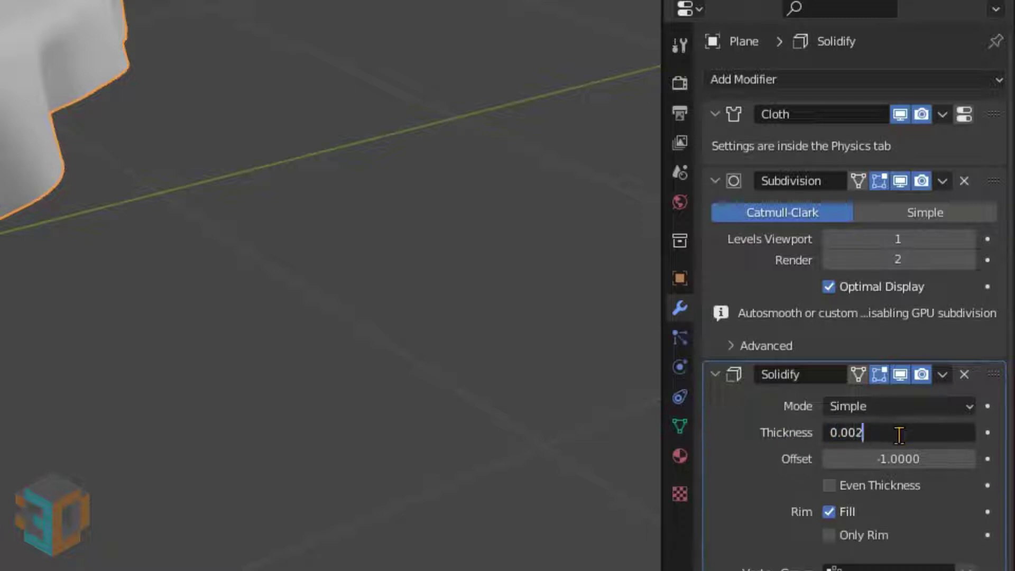
{"action": "key", "text": "Return"}
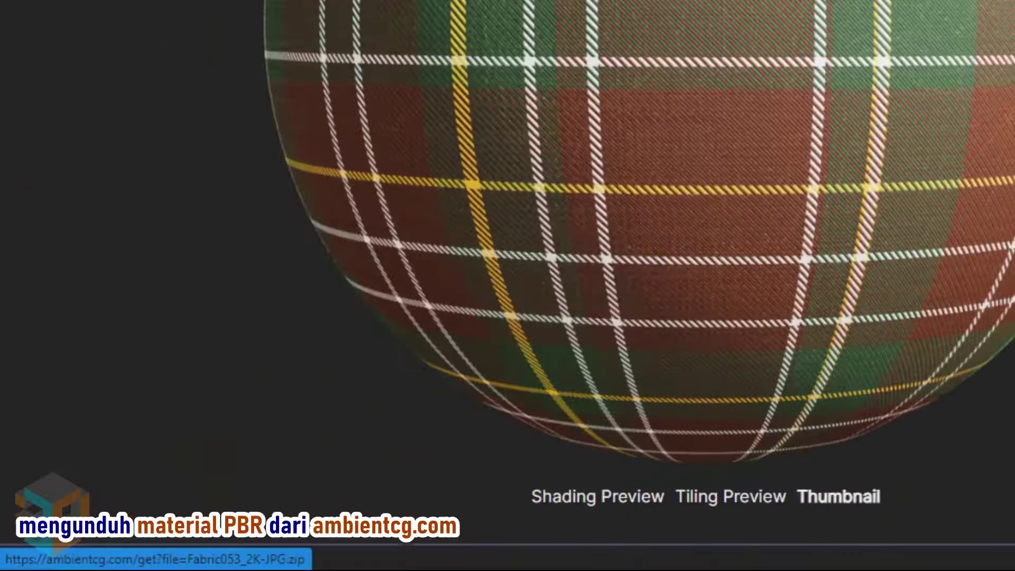
Download the Fabric 053 2K-JPG.zip from ambientCG.
{"action": "left_click", "coordinate": [502, 286]}
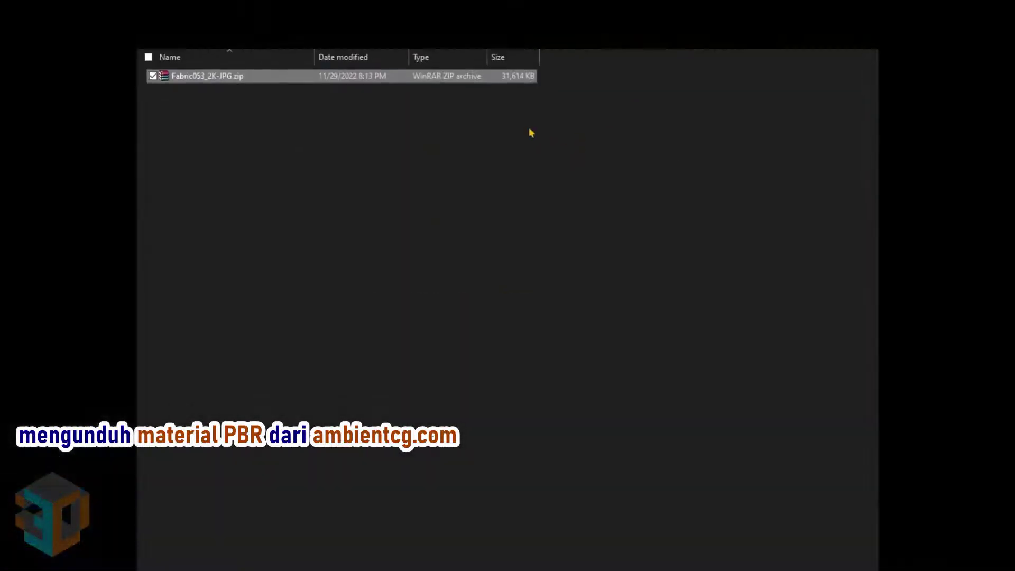
Extract Fabric053_2K-JPG.zip to a Fabric053_2K-JPG folder and open it.
{"action": "right_click", "coordinate": [524, 51]}
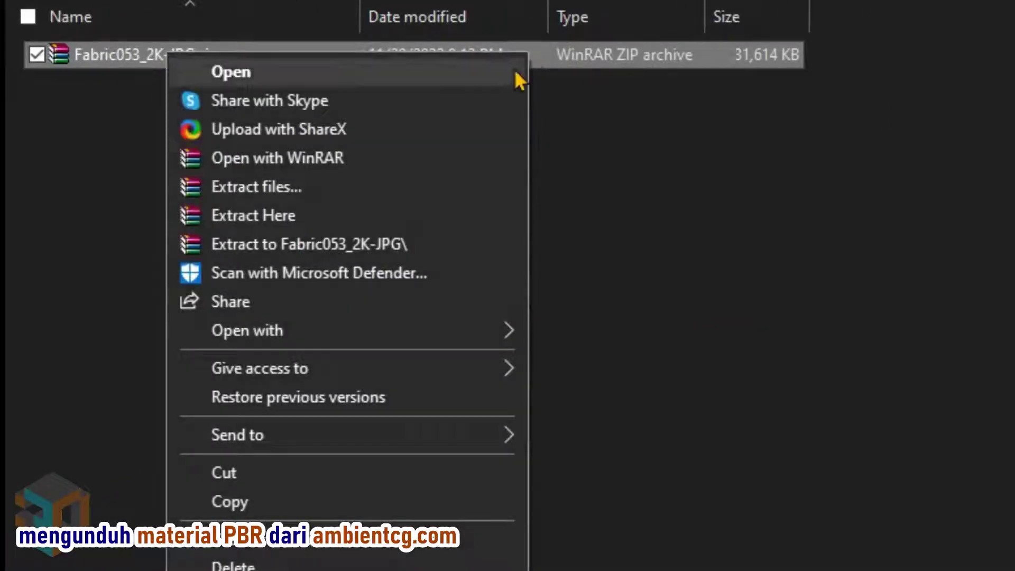
{"action": "left_click", "coordinate": [456, 233]}
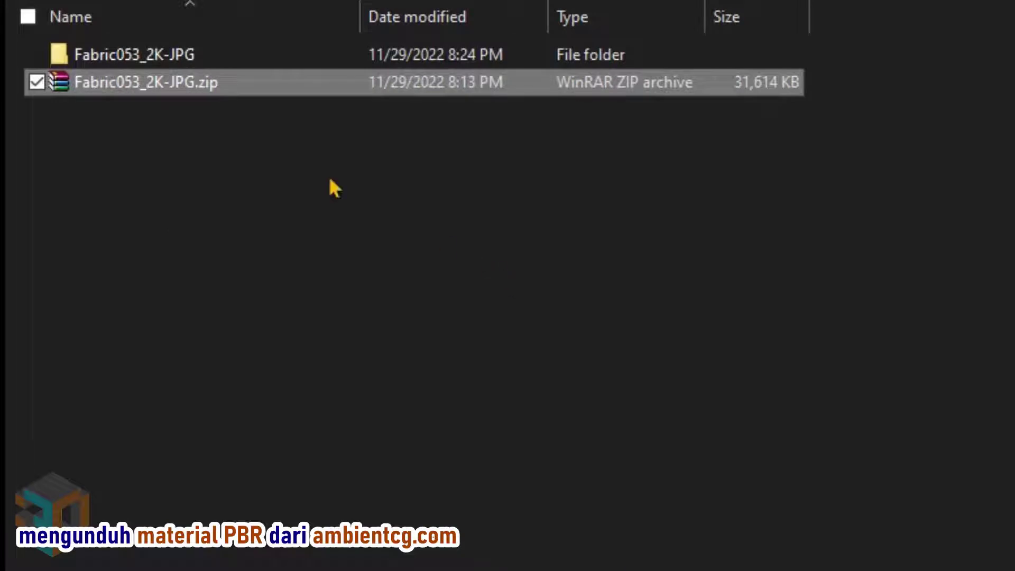
{"action": "double_click", "coordinate": [129, 56]}
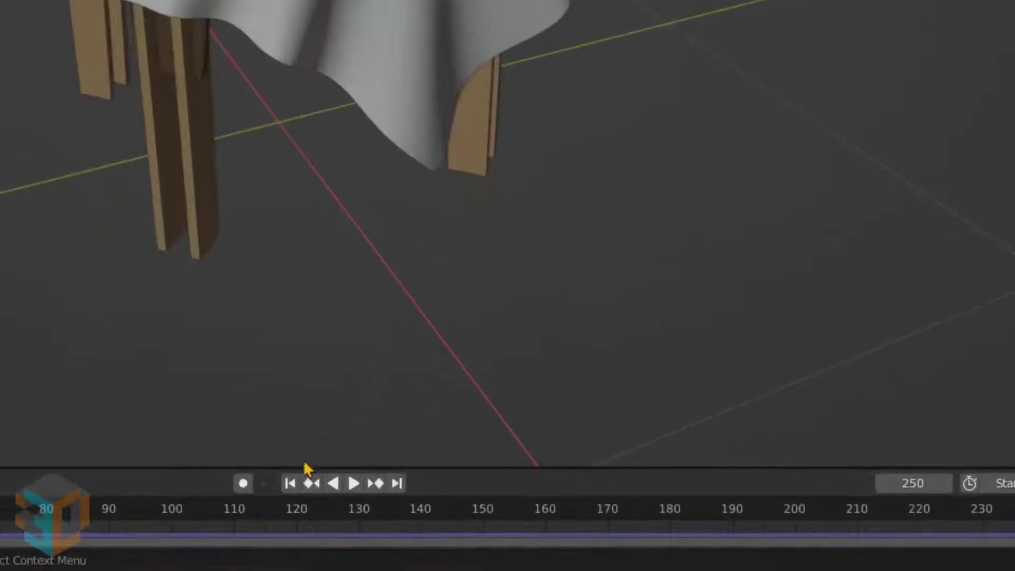
Return to frame 1, select the tablecloth plane, and view it closely in the Shading workspace.
{"action": "left_click", "coordinate": [294, 491]}
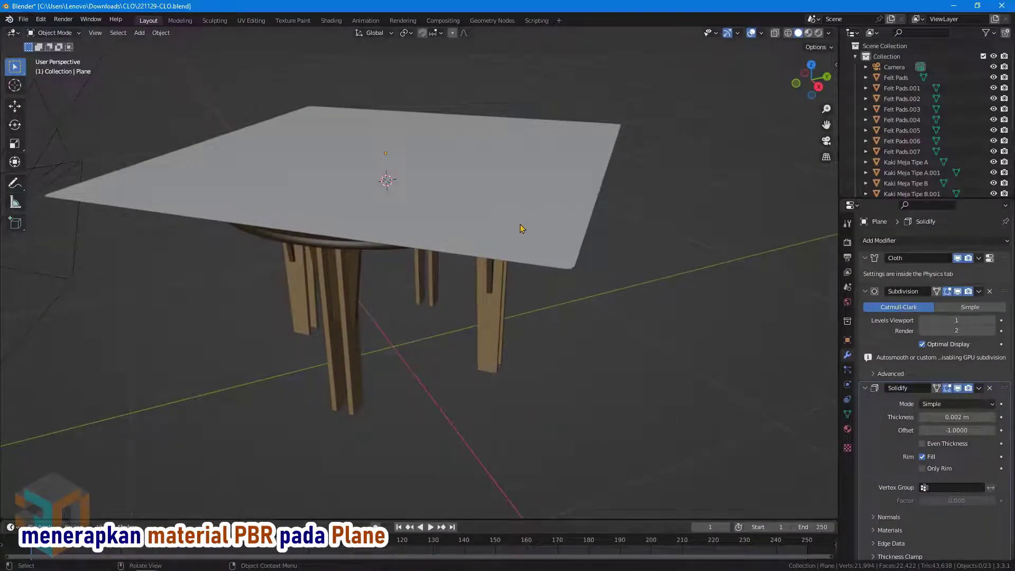
{"action": "left_click", "coordinate": [526, 218]}
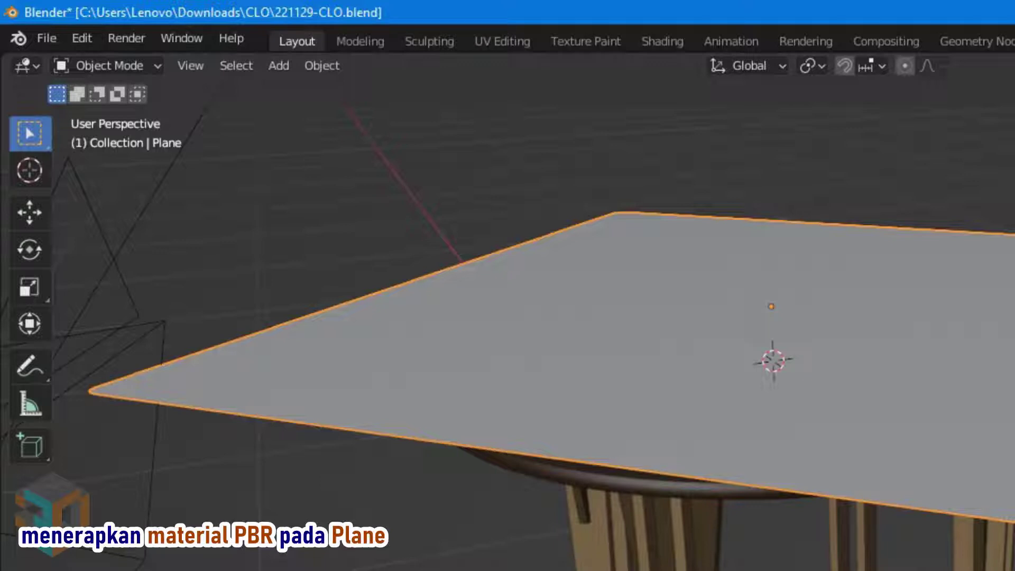
{"action": "left_click", "coordinate": [664, 41]}
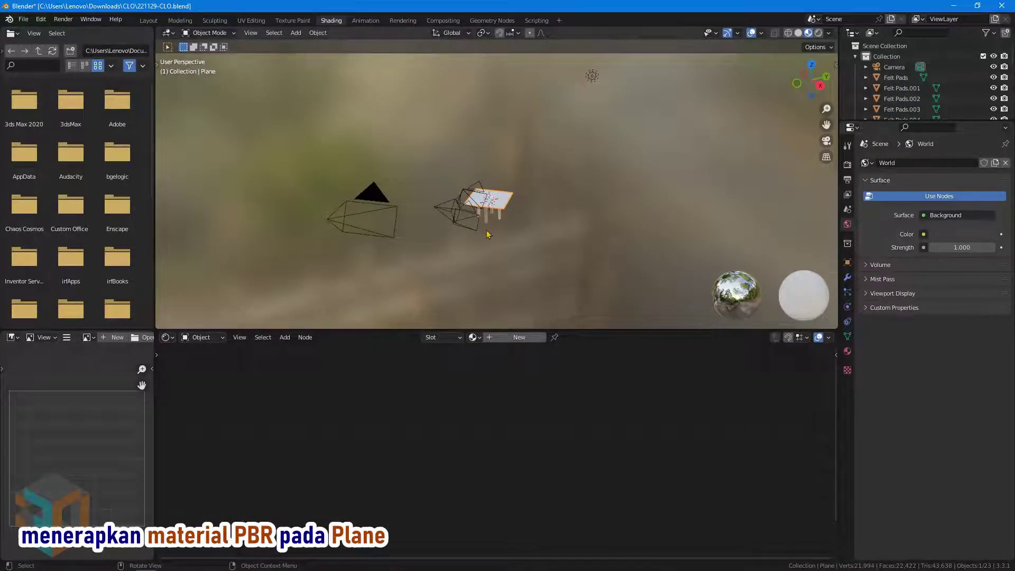
{"action": "scroll", "coordinate": [479, 257], "scroll_direction": "up", "scroll_amount": 2}
{"action": "scroll", "coordinate": [476, 264], "scroll_direction": "up", "scroll_amount": 2}
{"action": "scroll", "coordinate": [472, 274], "scroll_direction": "up", "scroll_amount": 2}
{"action": "mouse_move", "coordinate": [472, 274]}
{"action": "middle_mouse_down"}
{"action": "mouse_move", "coordinate": [430, 290]}
{"action": "mouse_move", "coordinate": [469, 265]}
{"action": "mouse_move", "coordinate": [483, 204]}
{"action": "mouse_move", "coordinate": [506, 187]}
{"action": "mouse_move", "coordinate": [489, 186]}
{"action": "mouse_move", "coordinate": [494, 197]}
{"action": "middle_mouse_up"}
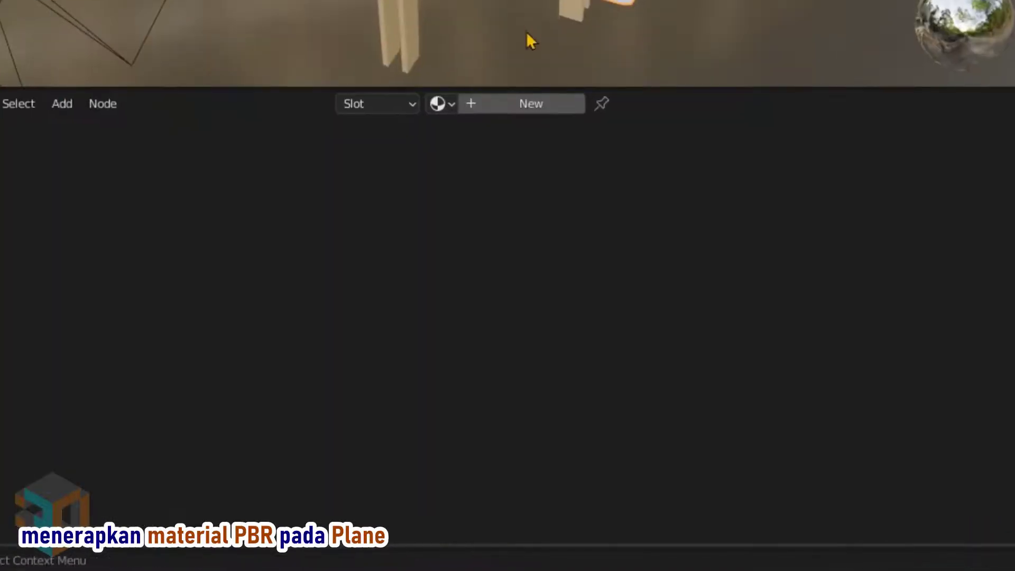
Create a new material named pola053 on the plane and select its Principled BSDF node.
{"action": "left_click", "coordinate": [530, 106]}
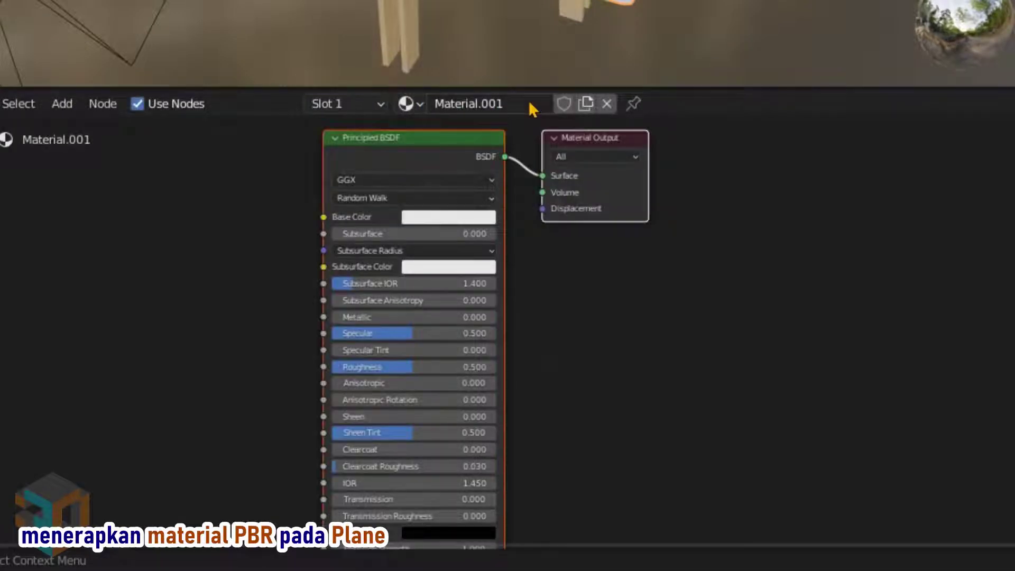
{"action": "left_click", "coordinate": [494, 100]}
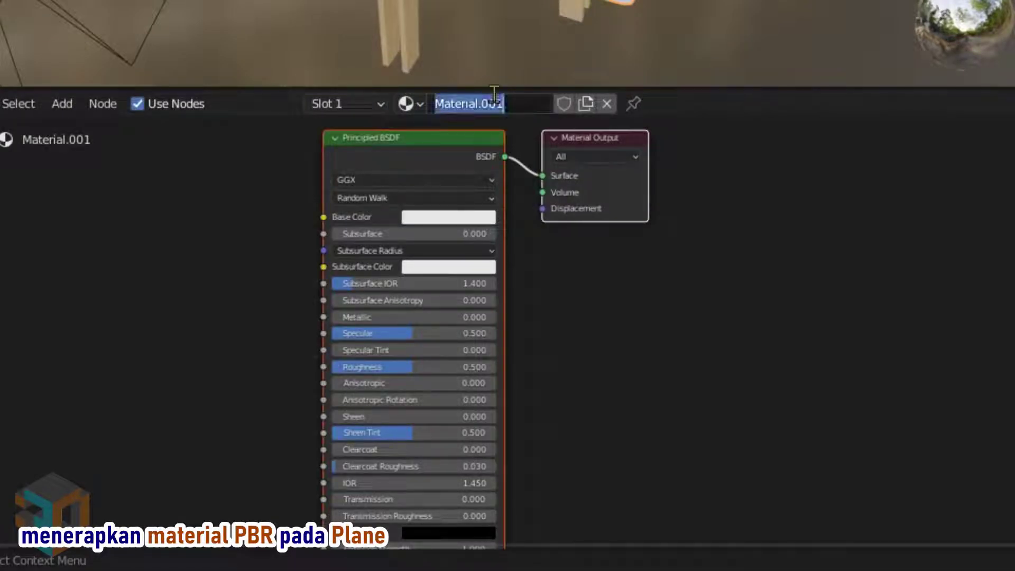
{"action": "type", "text": "pola0"}
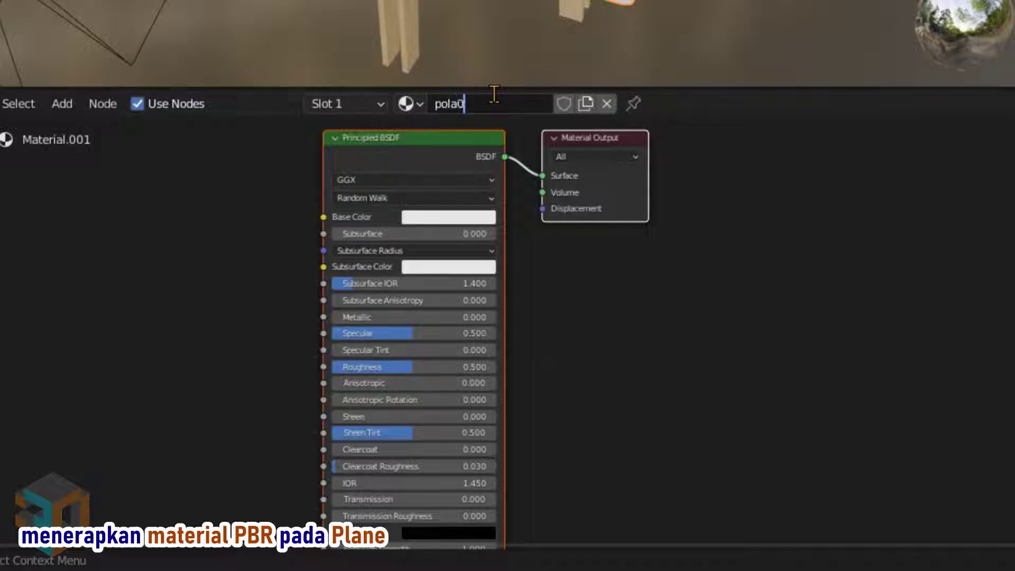
{"action": "type", "text": "53"}
{"action": "key", "text": "Return"}
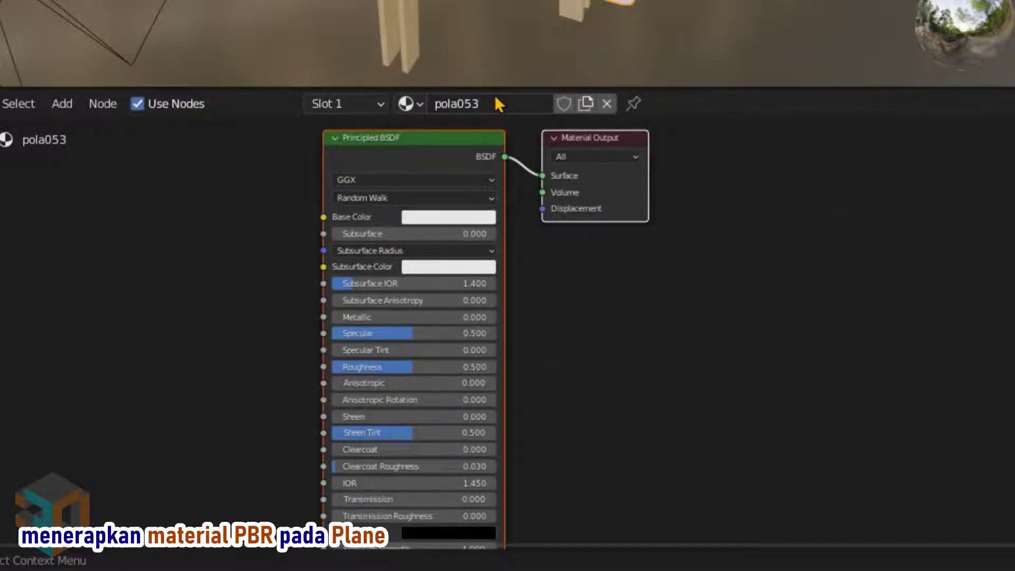
{"action": "left_click", "coordinate": [398, 156]}
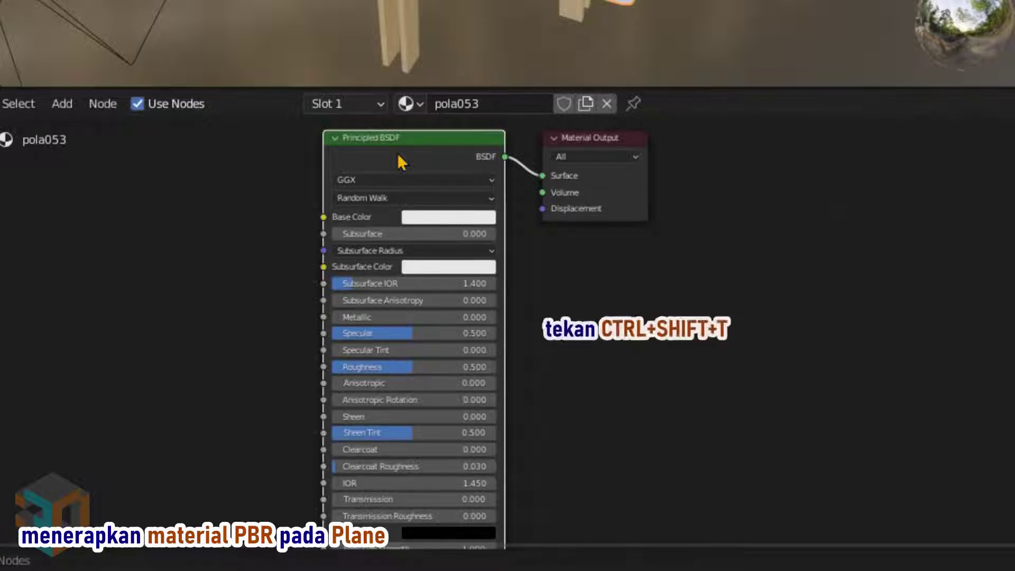
Load all Fabric053_2K-JPG texture maps into pola053 via Principled Texture Setup (Ctrl+Shift+T).
{"action": "key", "text": "ctrl+shift+t"}
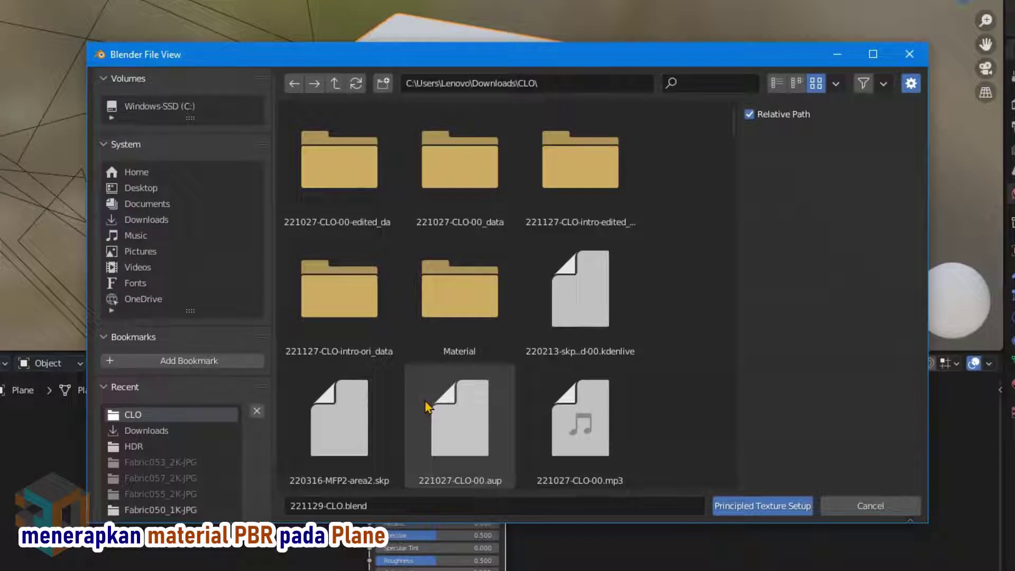
{"action": "double_click", "coordinate": [452, 297]}
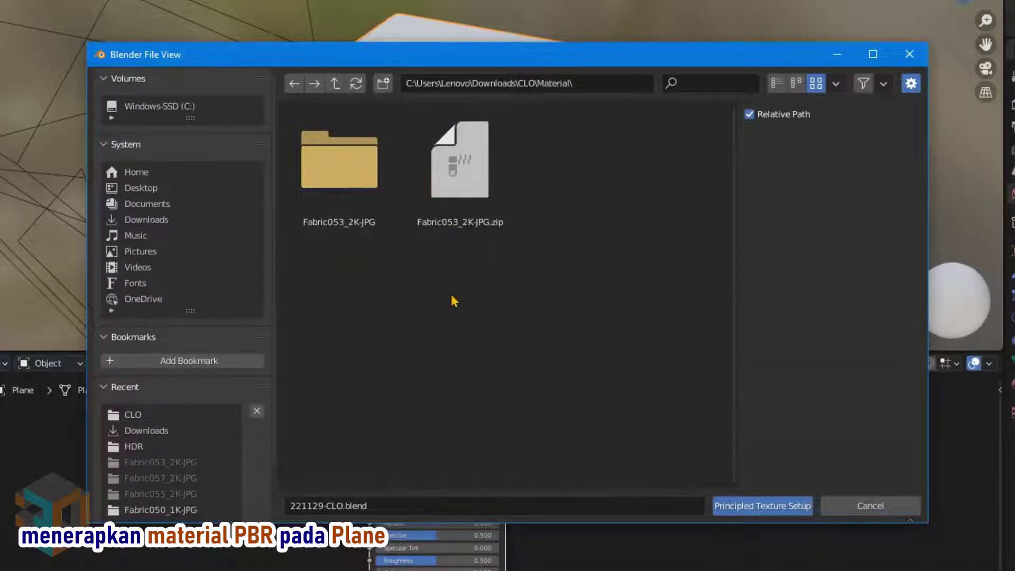
{"action": "double_click", "coordinate": [359, 182]}
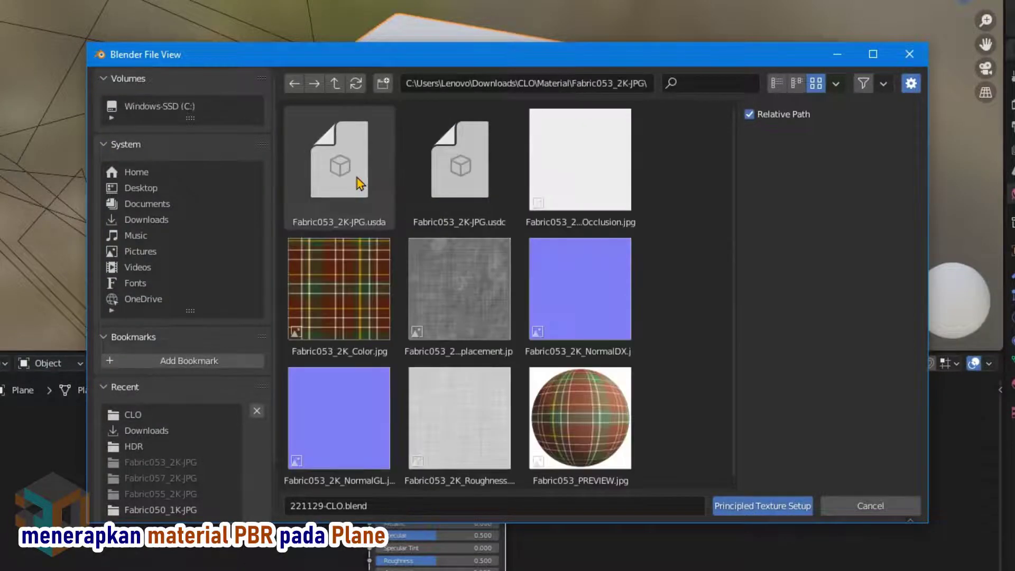
{"action": "key", "text": "a"}
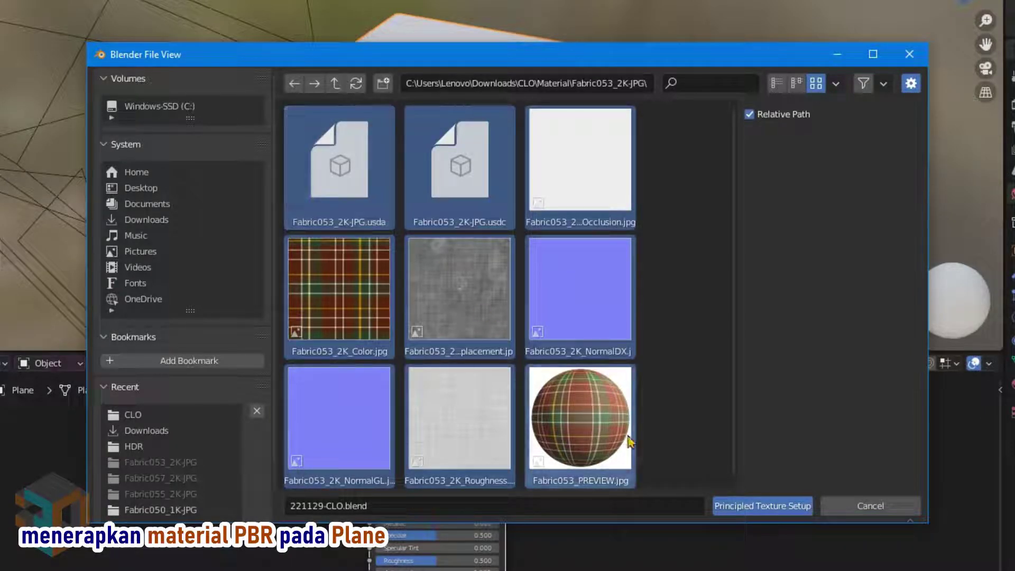
{"action": "left_click", "coordinate": [729, 506]}
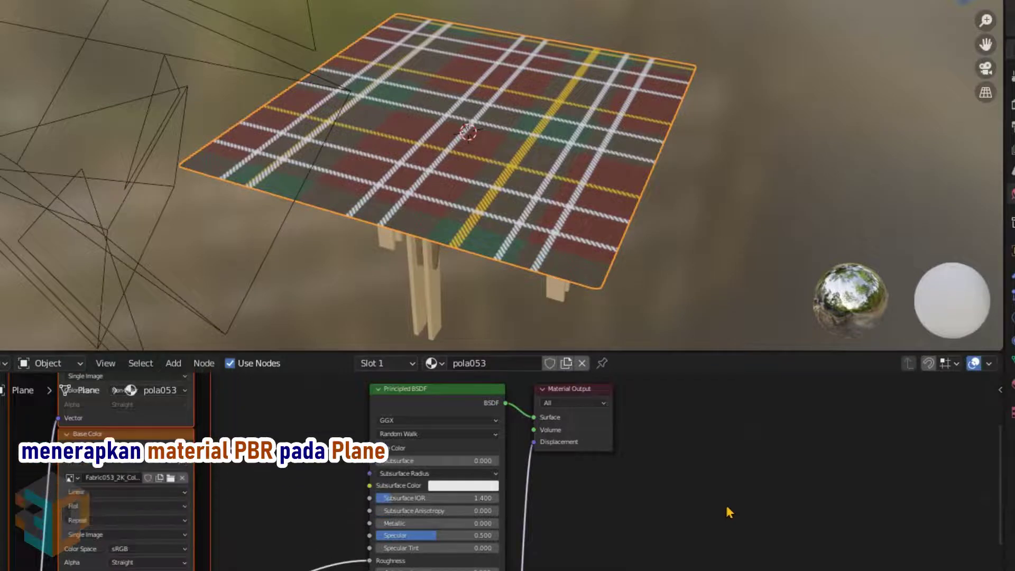
Set the Mapping node scale to 5 on X, Y and Z.
{"action": "middle_click_drag", "start_coordinate": [652, 532], "coordinate": [899, 517]}
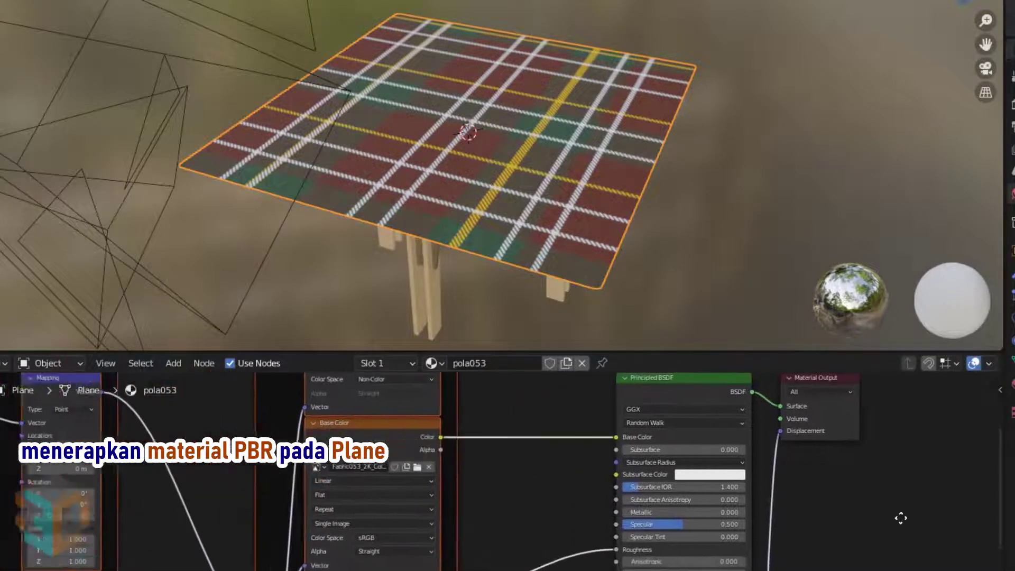
{"action": "scroll", "coordinate": [164, 503], "scroll_direction": "up", "scroll_amount": 2}
{"action": "scroll", "coordinate": [339, 545], "scroll_direction": "up", "scroll_amount": 3}
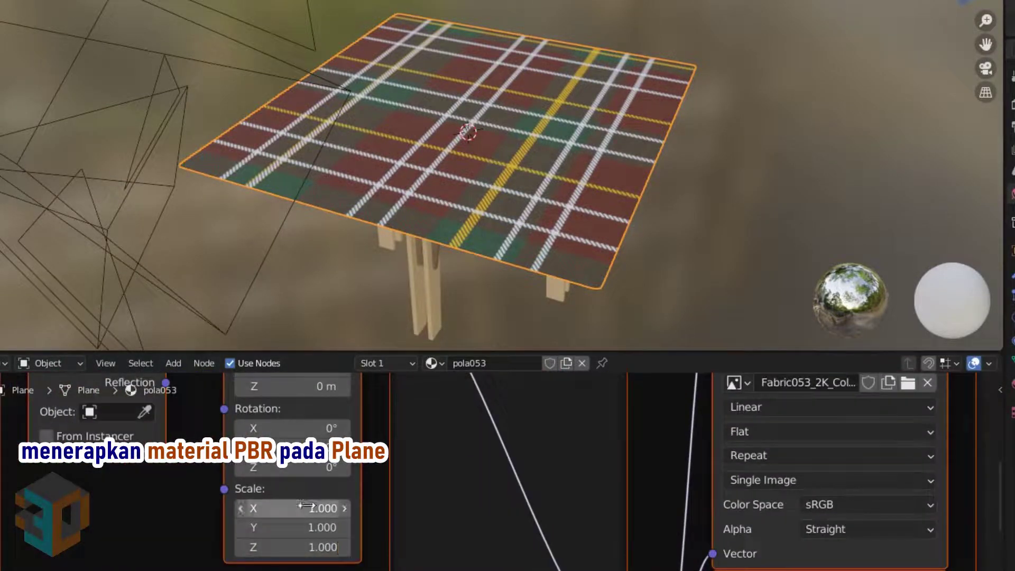
{"action": "left_click_drag", "start_coordinate": [307, 508], "coordinate": [307, 547]}
{"action": "type", "text": "5"}
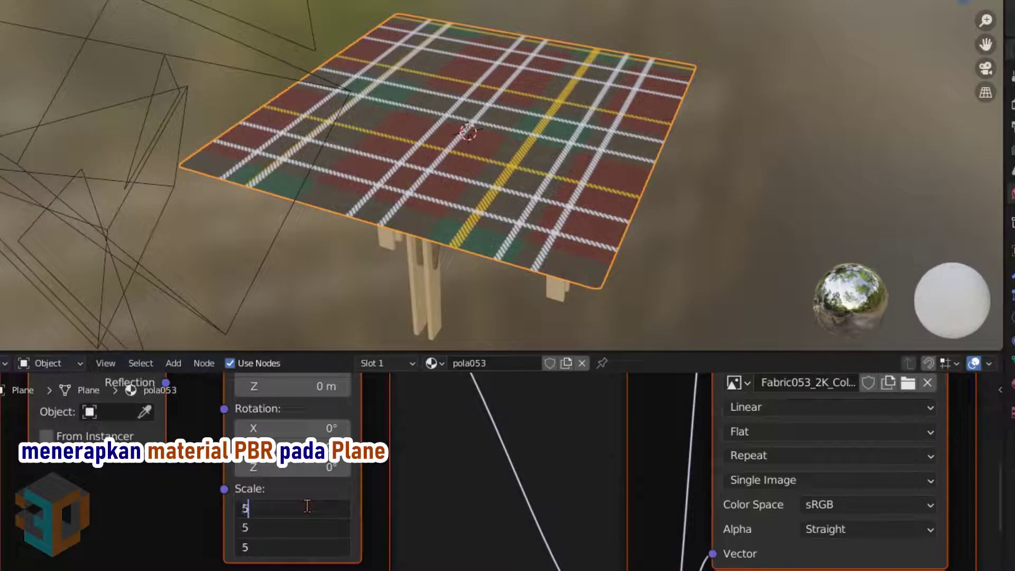
{"action": "key", "text": "Return"}
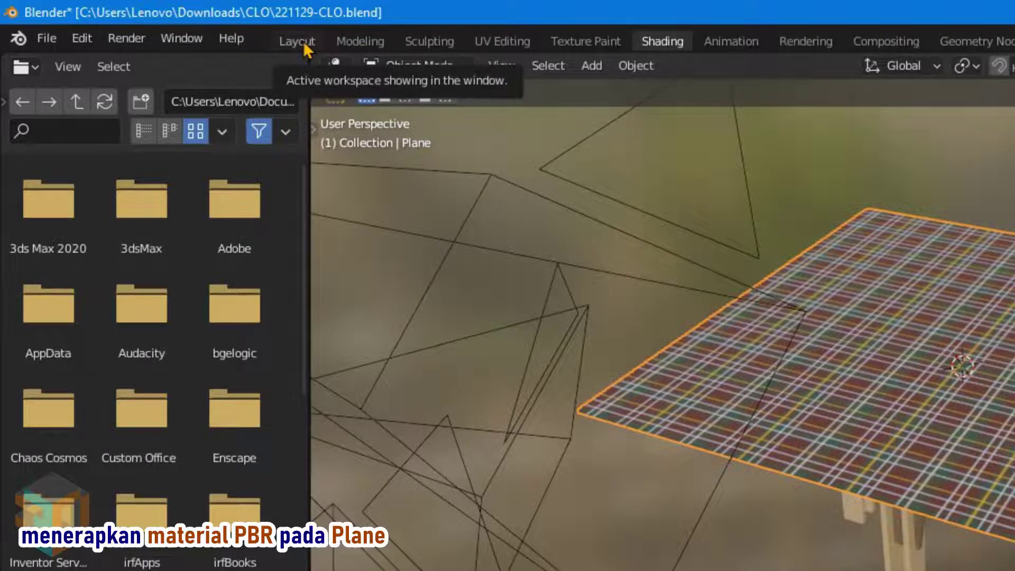
Return to the Layout workspace in Rendered shading and reselect the tablecloth plane.
{"action": "left_click", "coordinate": [304, 45]}
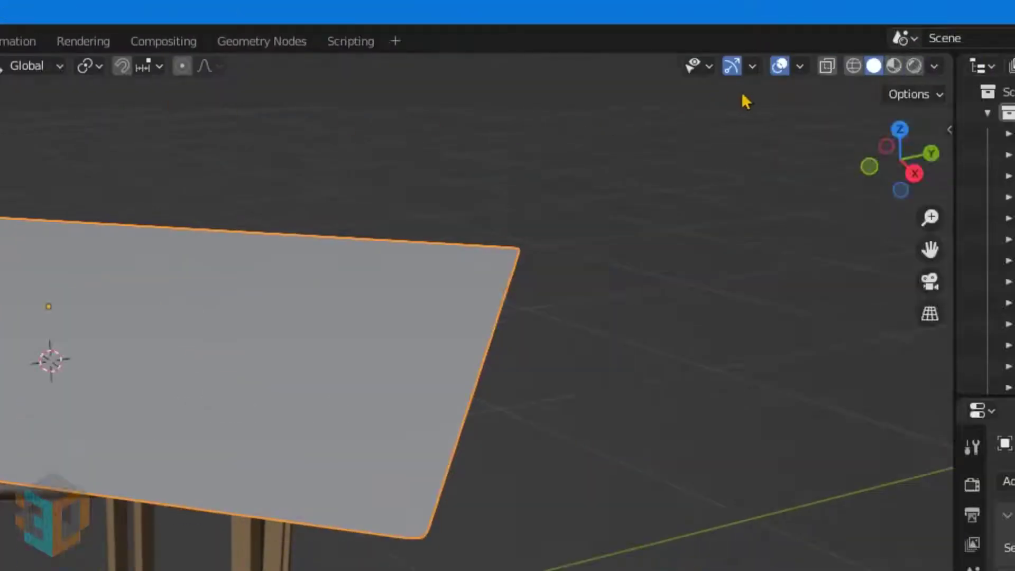
{"action": "left_click", "coordinate": [914, 66]}
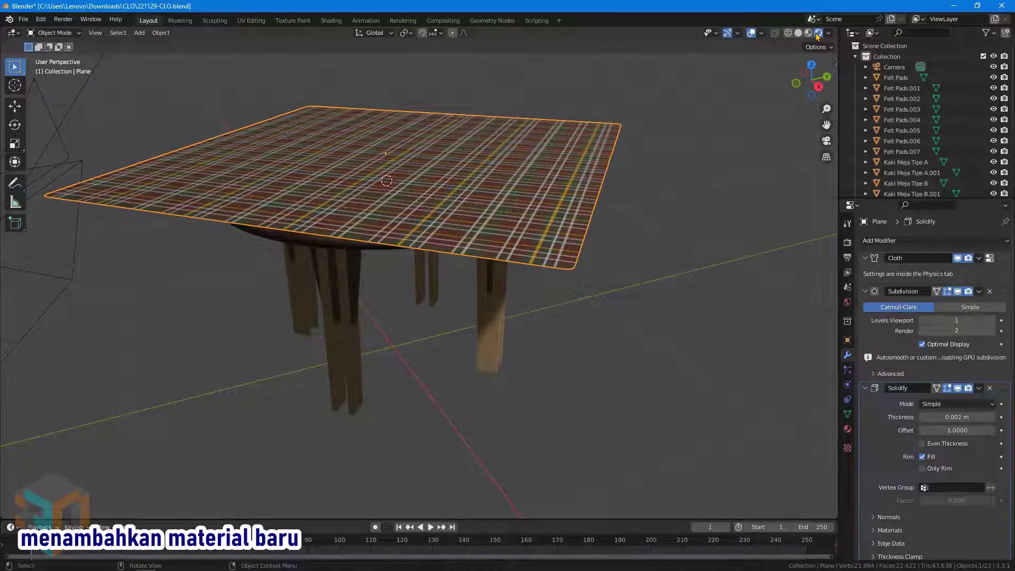
{"action": "left_click", "coordinate": [665, 173]}
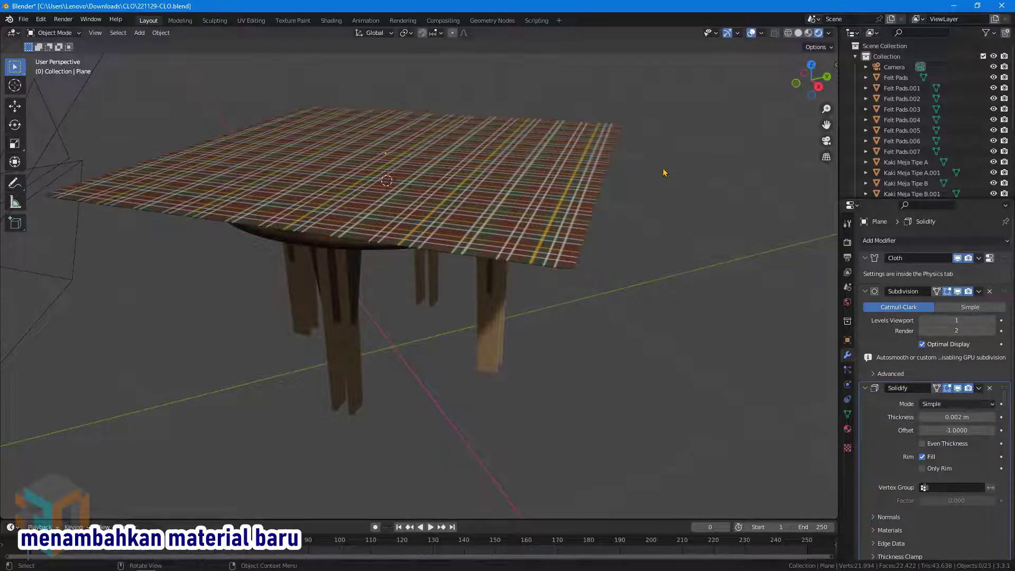
{"action": "left_click", "coordinate": [576, 157]}
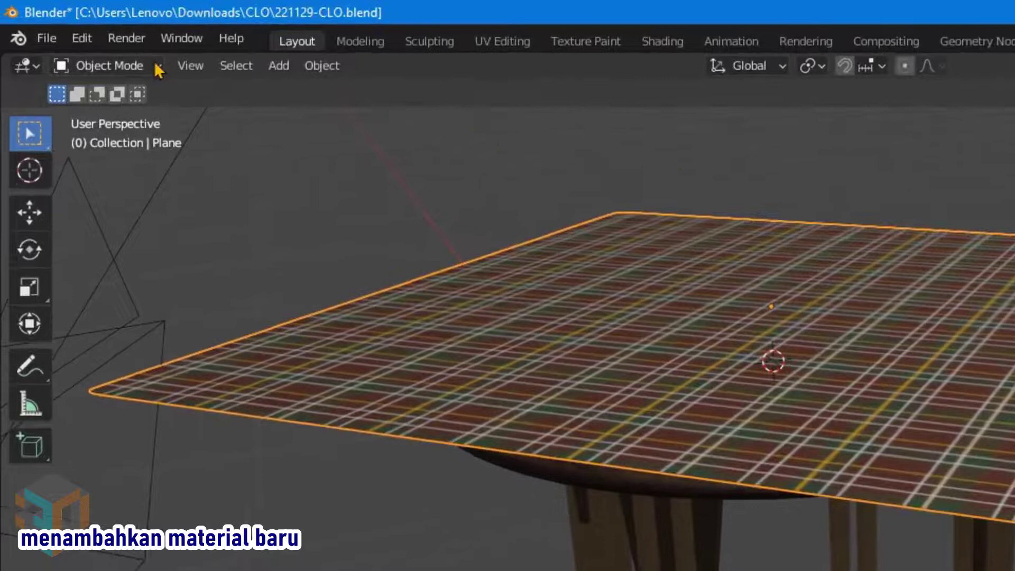
Put the plane in Edit Mode with edge select and select the front and right border loops.
{"action": "left_click", "coordinate": [154, 61]}
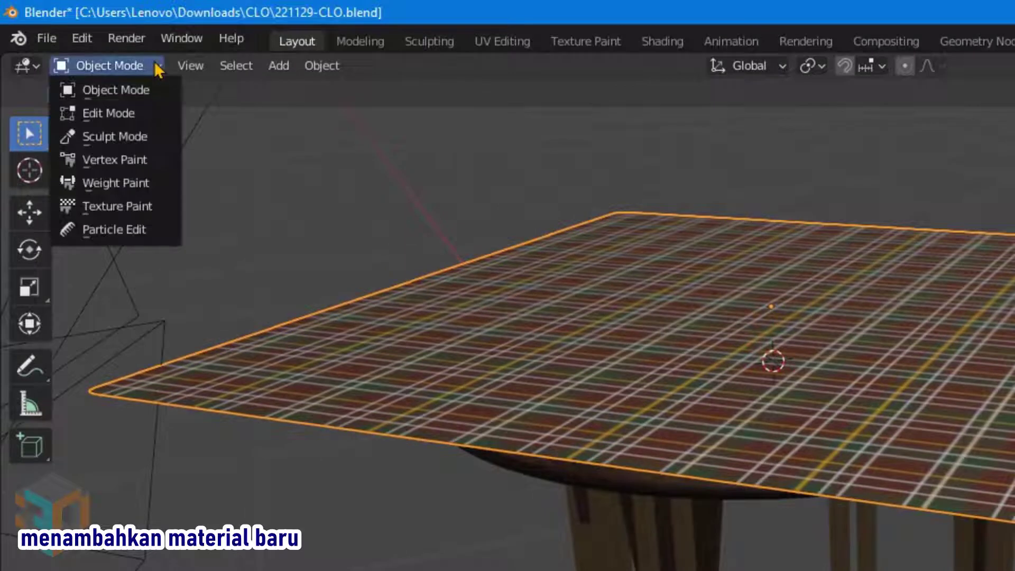
{"action": "left_click", "coordinate": [137, 113]}
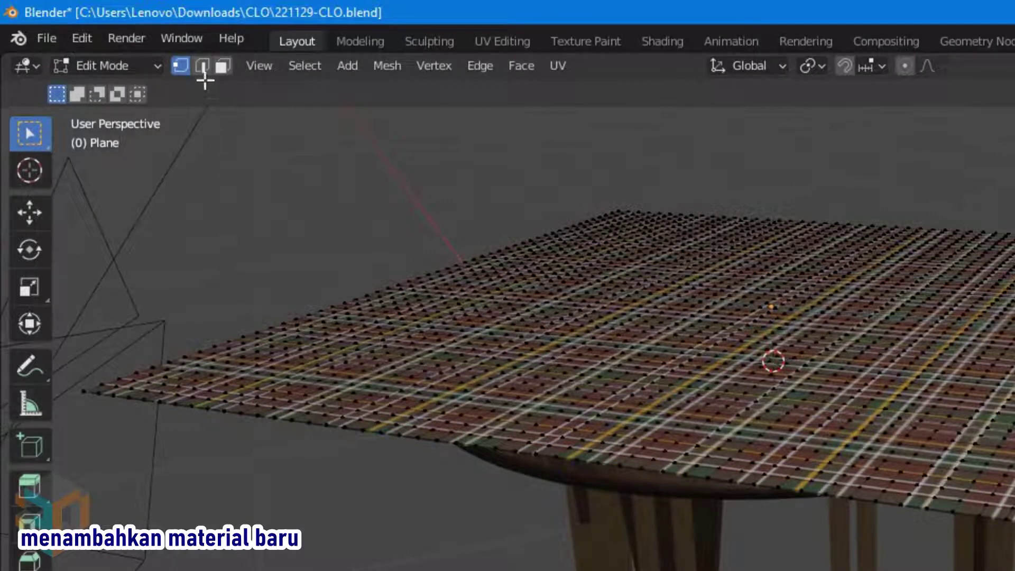
{"action": "left_click", "coordinate": [202, 66]}
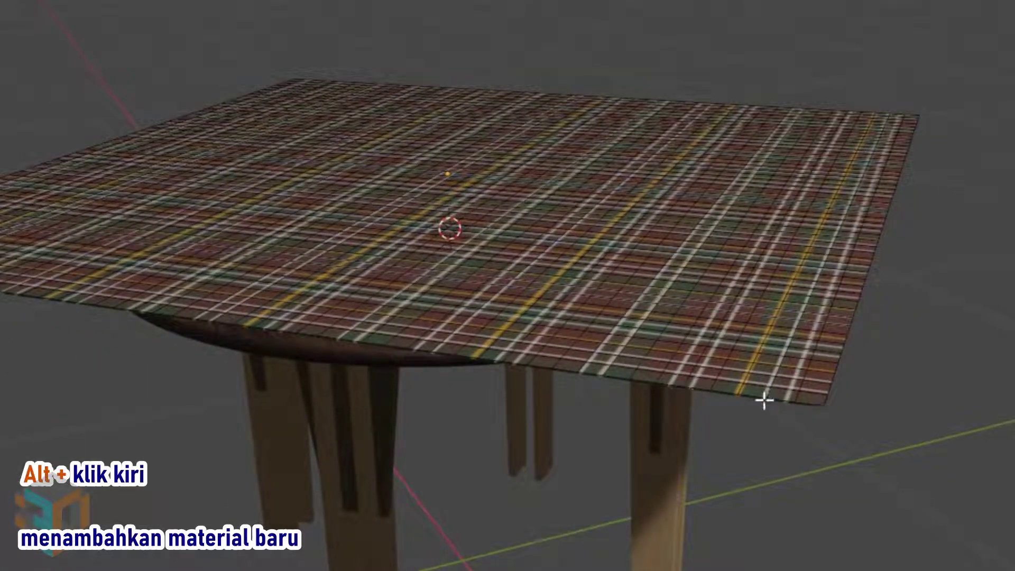
{"action": "left_click", "coordinate": [724, 393], "text": "alt"}
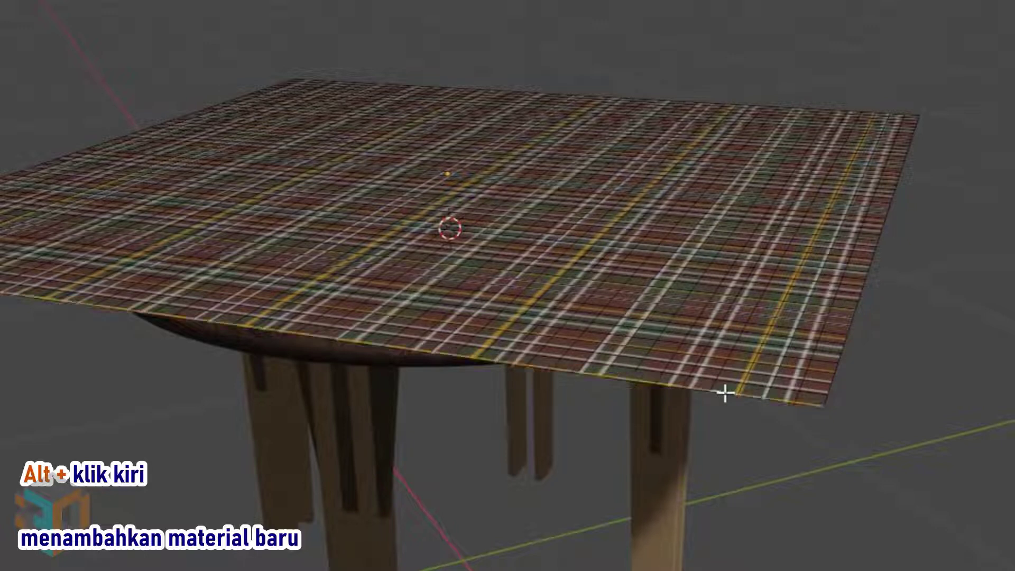
{"action": "left_click", "coordinate": [825, 400], "text": "alt+shift"}
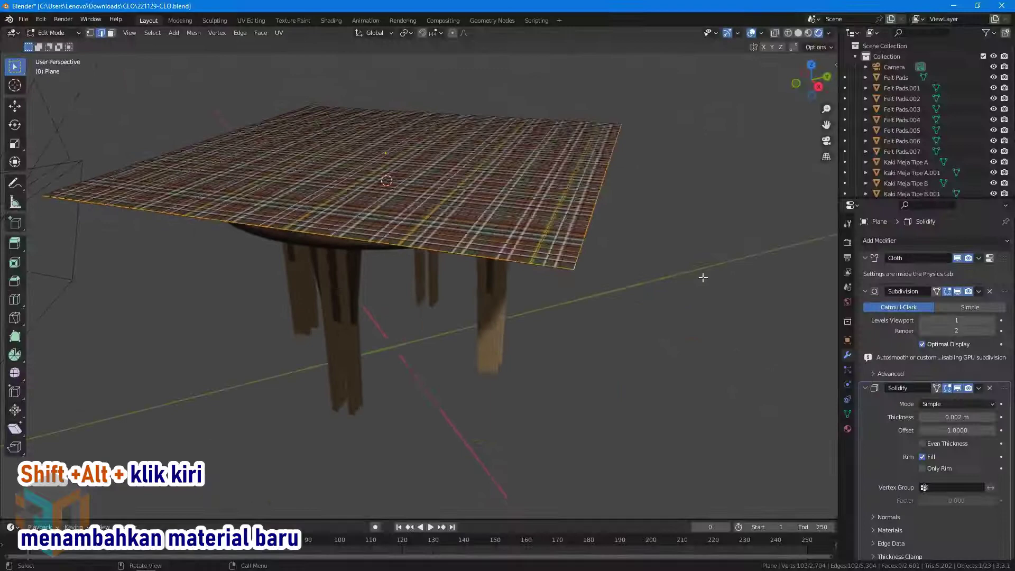
Add the remaining border edge loops and grow the border selection with Select More.
{"action": "mouse_move", "coordinate": [702, 276]}
{"action": "middle_mouse_down"}
{"action": "mouse_move", "coordinate": [467, 319]}
{"action": "mouse_move", "coordinate": [481, 342]}
{"action": "middle_mouse_up"}
{"action": "middle_click_drag", "start_coordinate": [559, 477], "coordinate": [556, 464]}
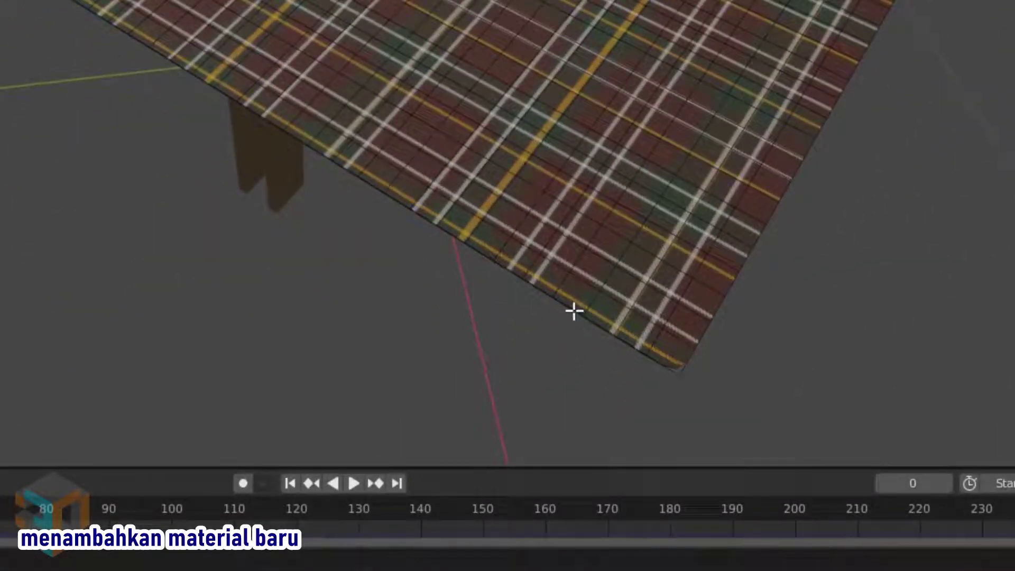
{"action": "left_click", "coordinate": [574, 312]}
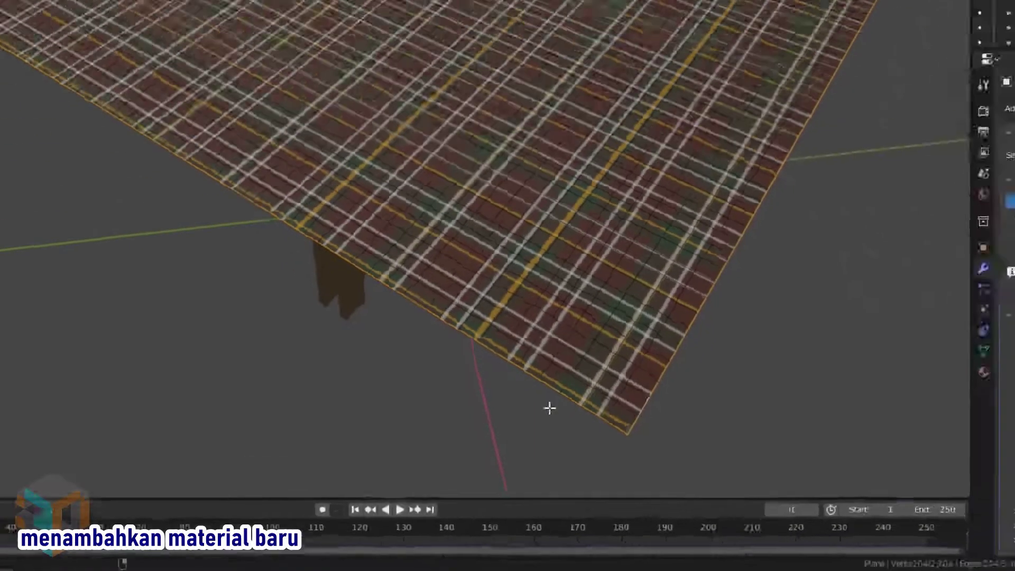
{"action": "key", "text": "Tab"}
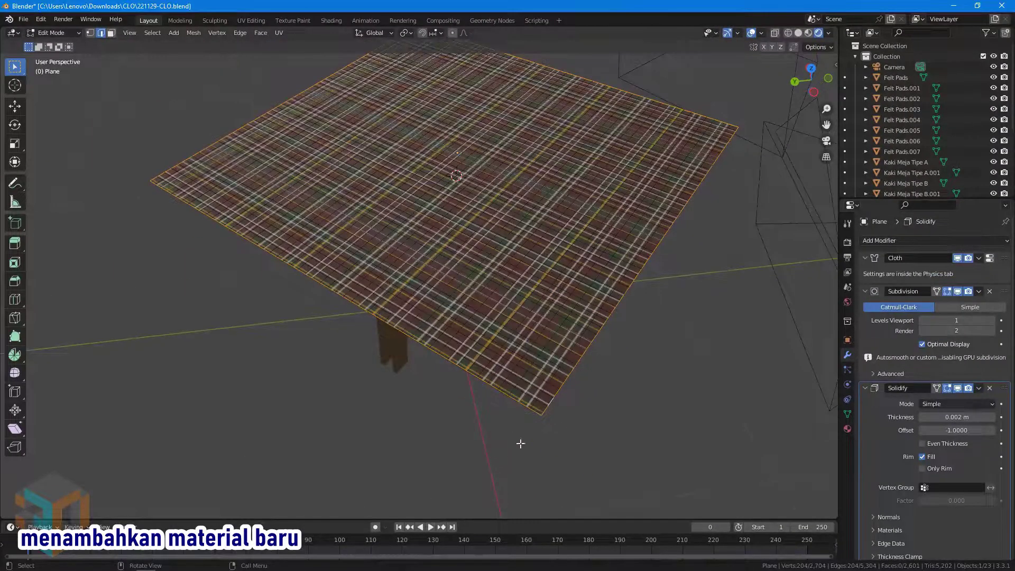
{"action": "mouse_move", "coordinate": [520, 443]}
{"action": "middle_mouse_down"}
{"action": "mouse_move", "coordinate": [600, 442]}
{"action": "mouse_move", "coordinate": [664, 419]}
{"action": "mouse_move", "coordinate": [593, 328]}
{"action": "mouse_move", "coordinate": [629, 399]}
{"action": "middle_mouse_up"}
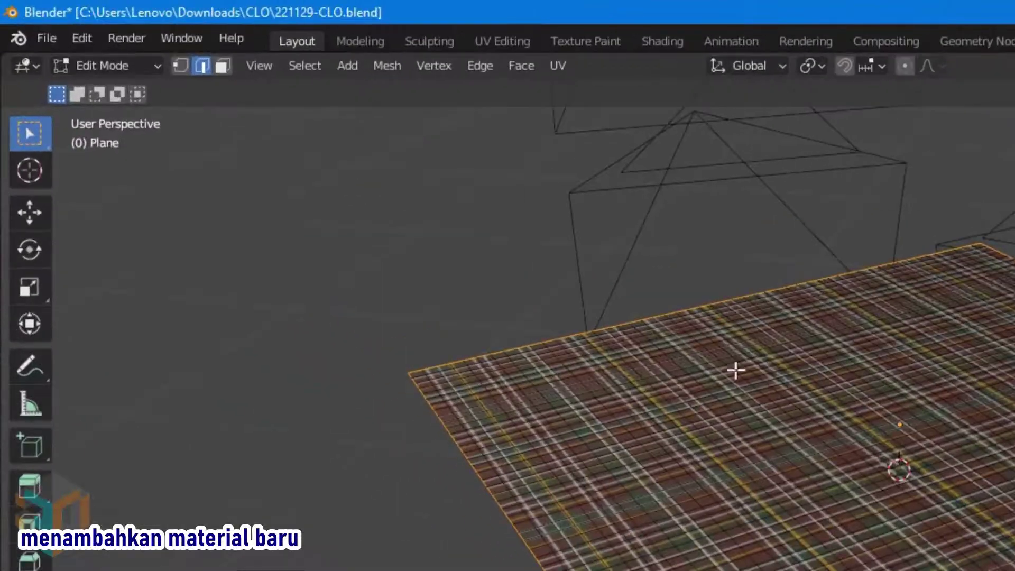
{"action": "left_click", "coordinate": [310, 71]}
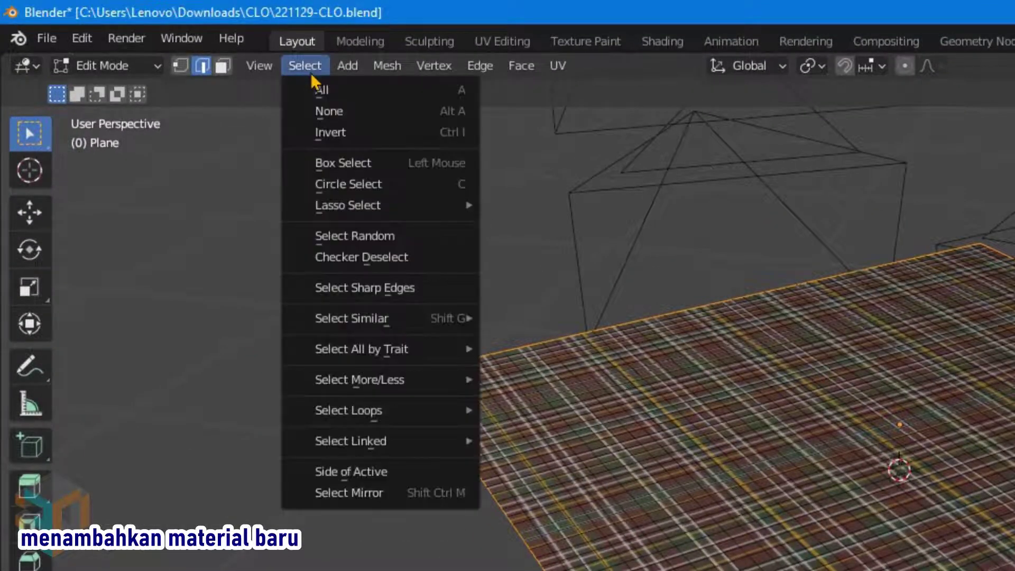
{"action": "mouse_move", "coordinate": [359, 379]}
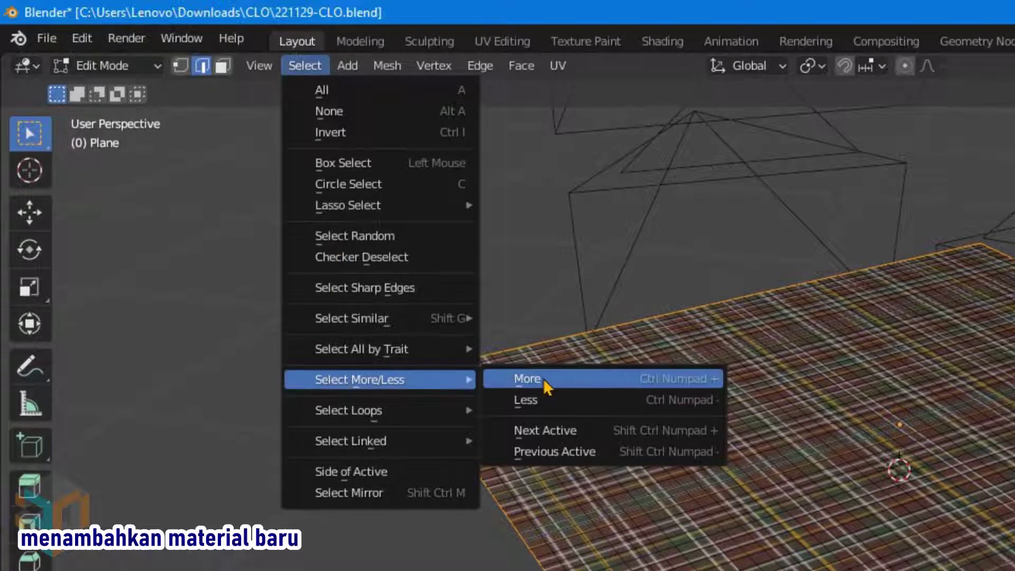
{"action": "left_click", "coordinate": [543, 378]}
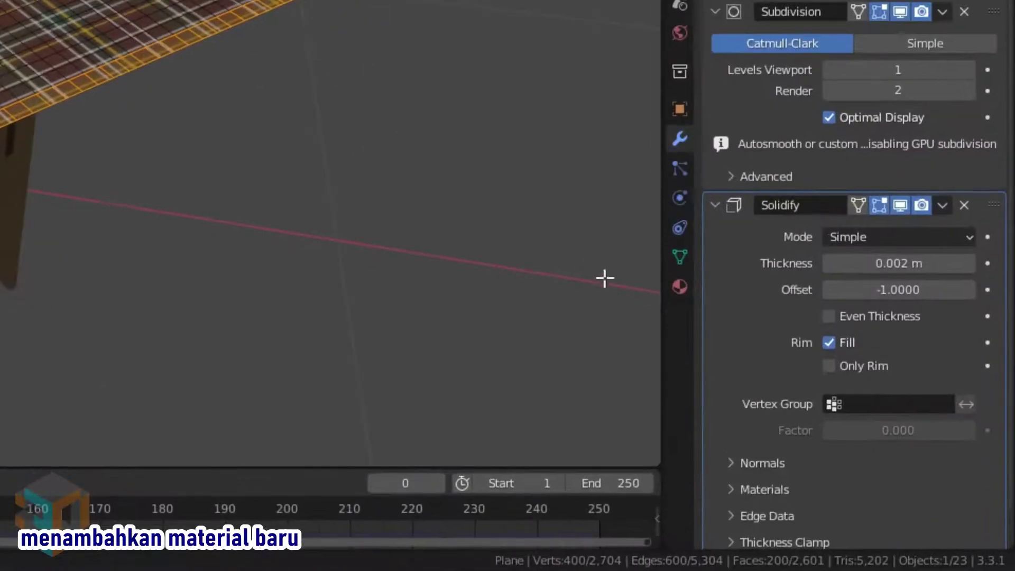
Add a new material named pinggiran and assign it to the selected border faces.
{"action": "left_click", "coordinate": [678, 290]}
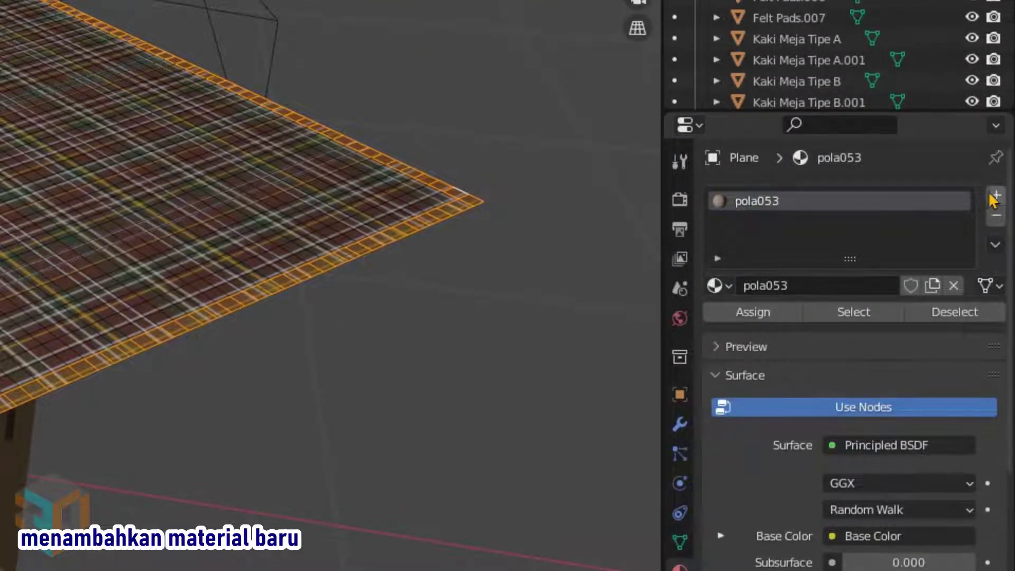
{"action": "left_click", "coordinate": [995, 197]}
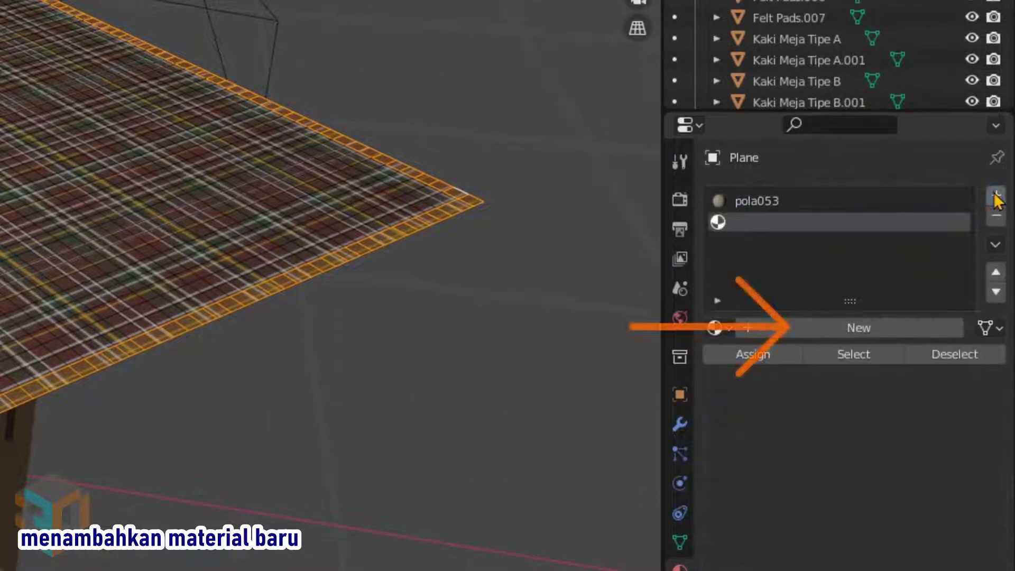
{"action": "left_click", "coordinate": [852, 335]}
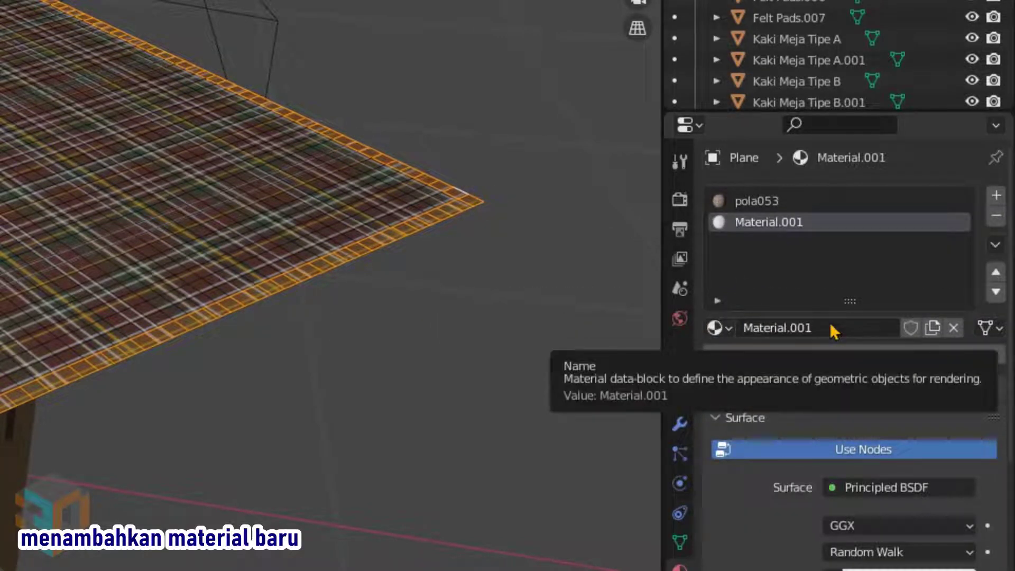
{"action": "left_click", "coordinate": [832, 331]}
{"action": "type", "text": "pinggi"}
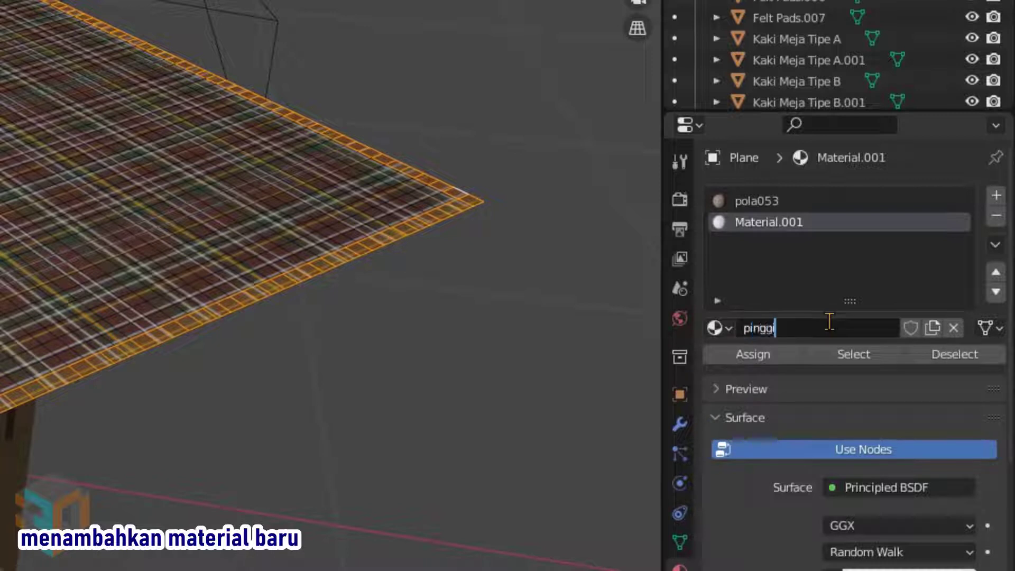
{"action": "type", "text": "ran"}
{"action": "key", "text": "Return"}
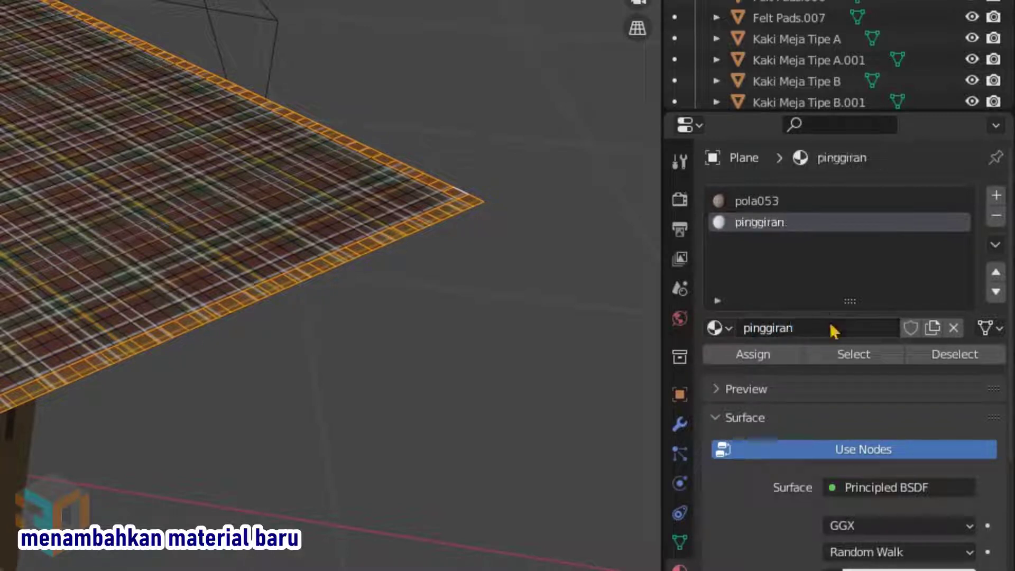
{"action": "left_click", "coordinate": [763, 355]}
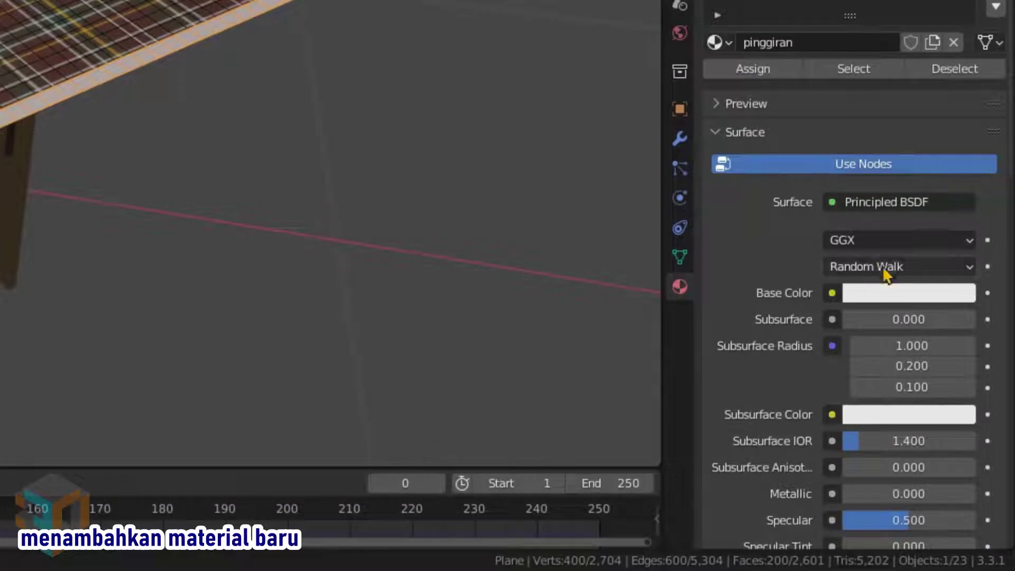
Set pinggiran's base colour to the plaid's dark red with the eyedropper.
{"action": "left_click", "coordinate": [891, 296]}
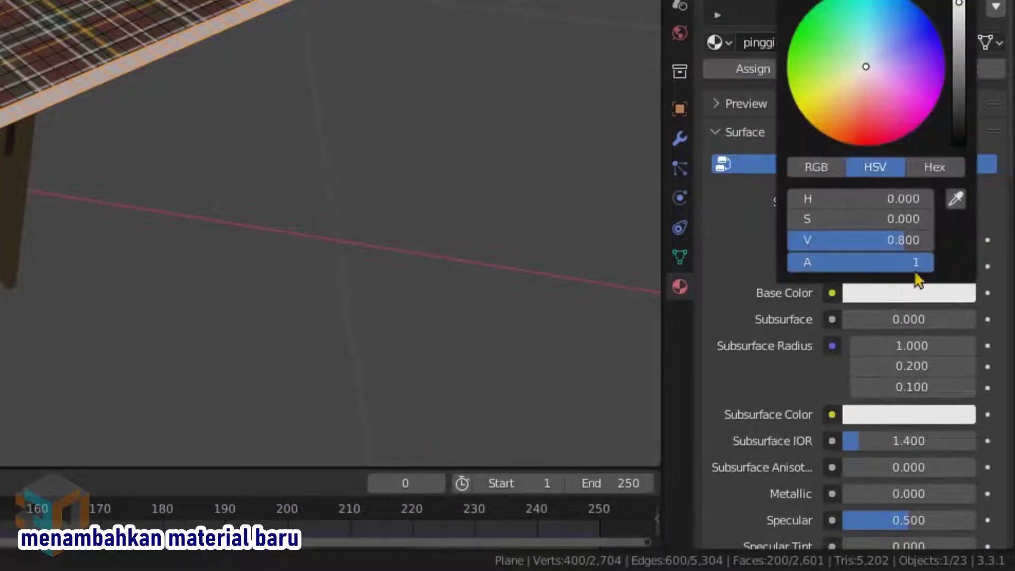
{"action": "left_click", "coordinate": [957, 203]}
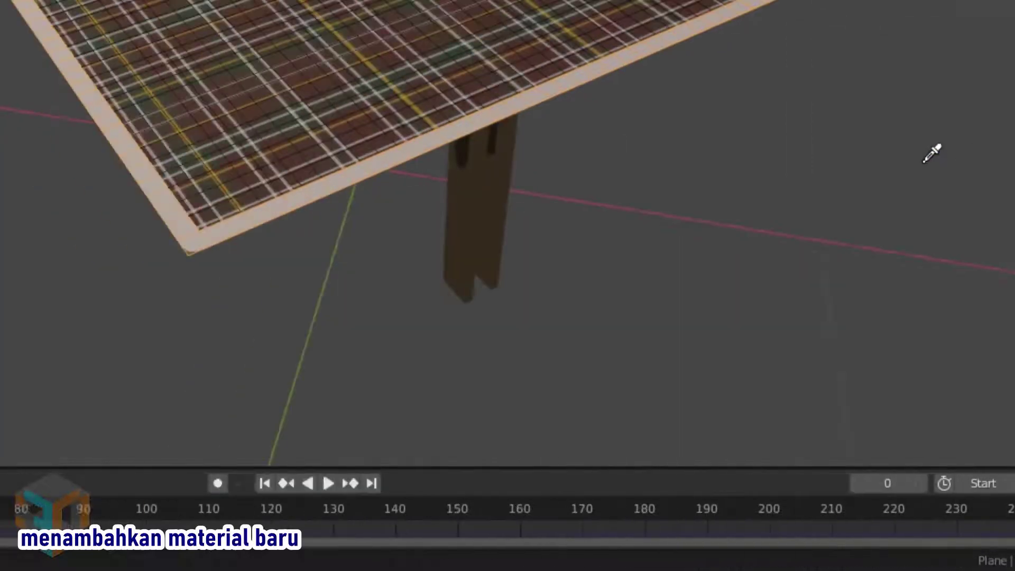
{"action": "left_click", "coordinate": [273, 178]}
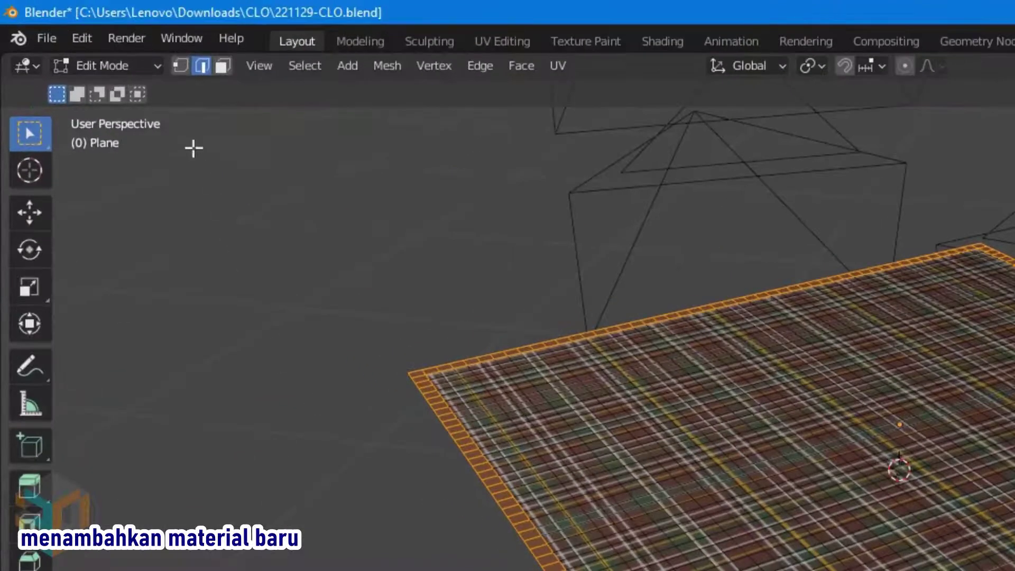
{"action": "left_click", "coordinate": [155, 66]}
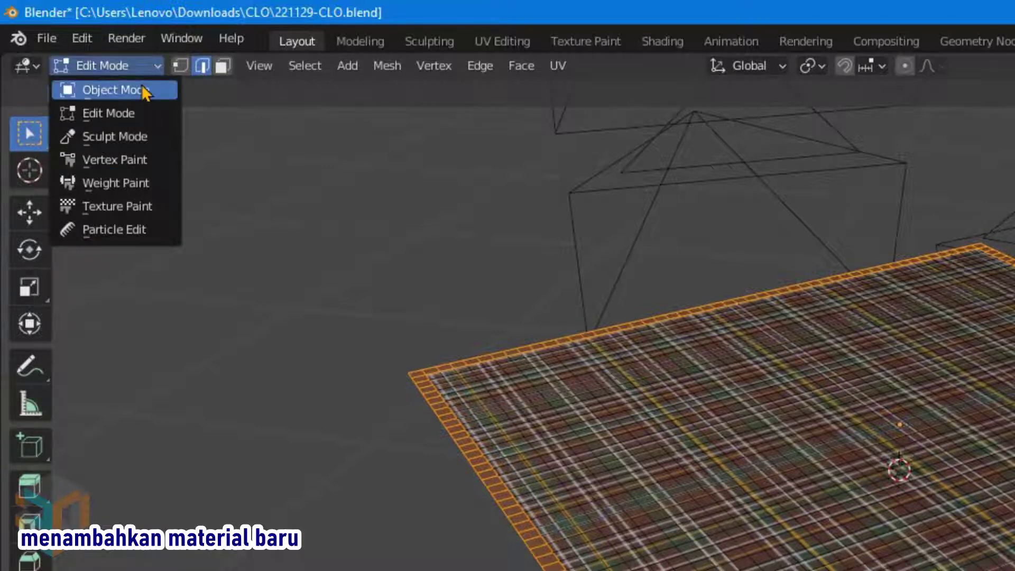
Return to Object Mode and play the cloth simulation until the tablecloth drapes over the table.
{"action": "left_click", "coordinate": [144, 90]}
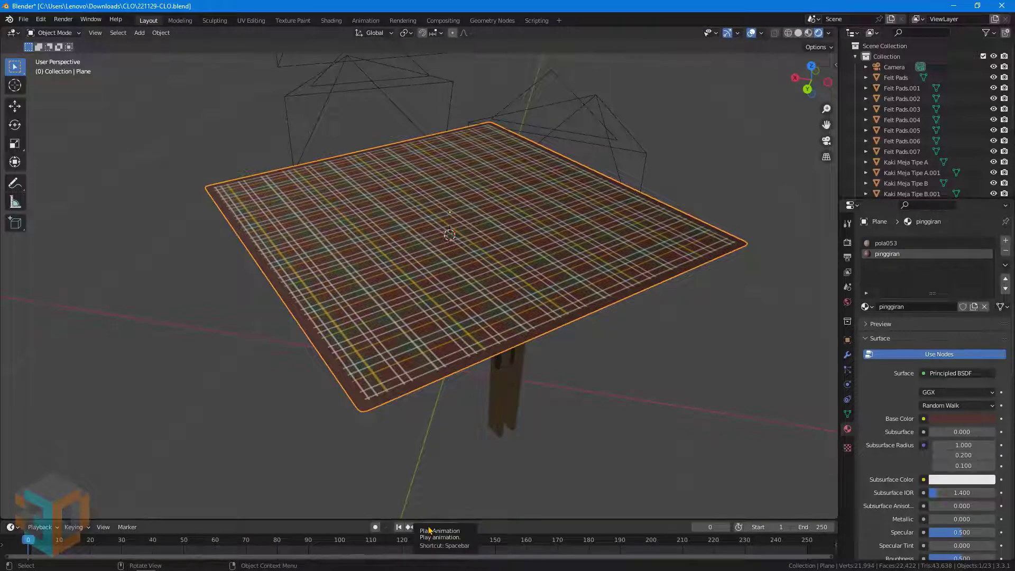
{"action": "left_click", "coordinate": [430, 529]}
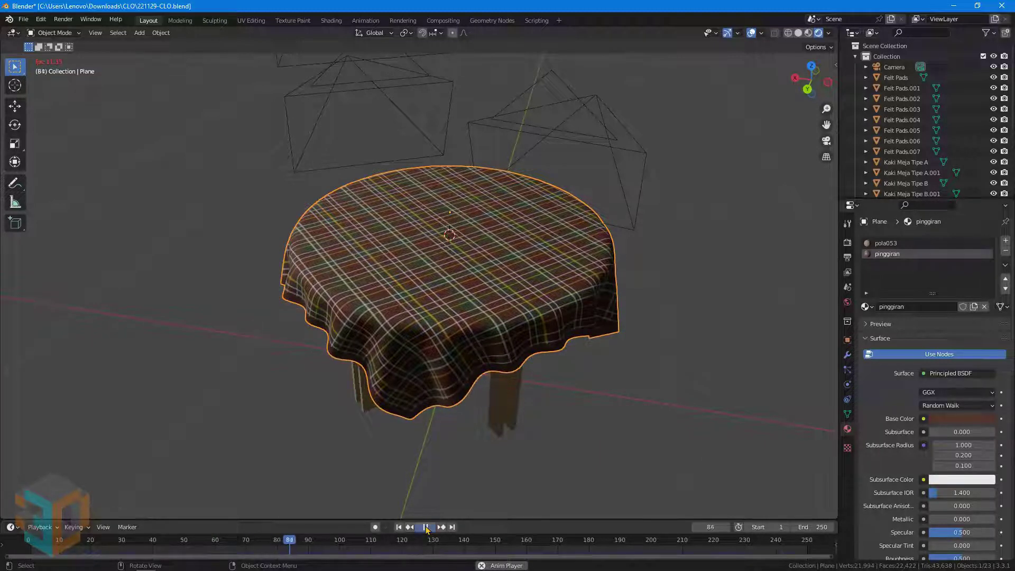
{"action": "left_click", "coordinate": [426, 527]}
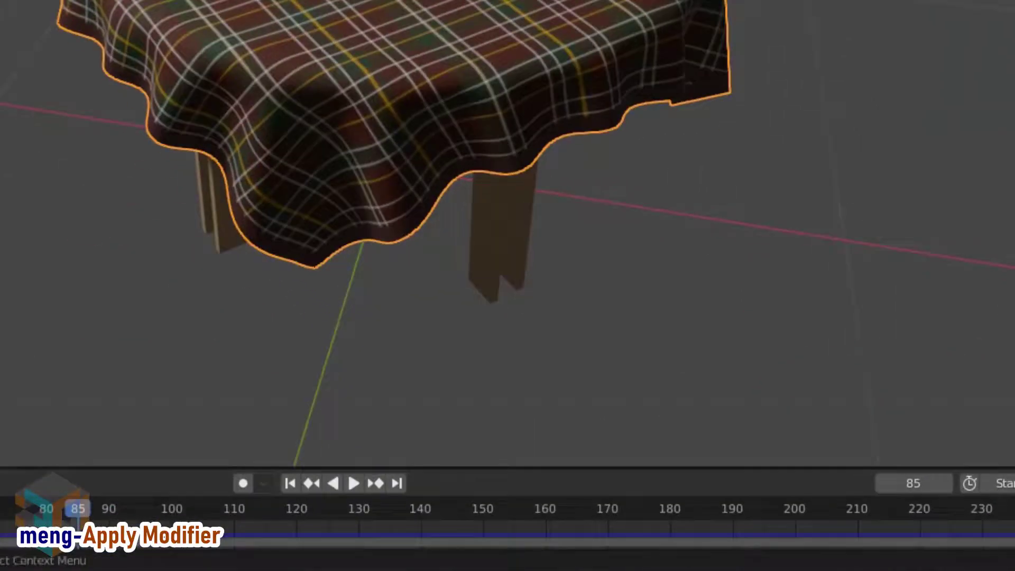
At the last frame, apply the Cloth, Subdivision and Solidify modifiers on the tablecloth.
{"action": "left_click", "coordinate": [398, 483]}
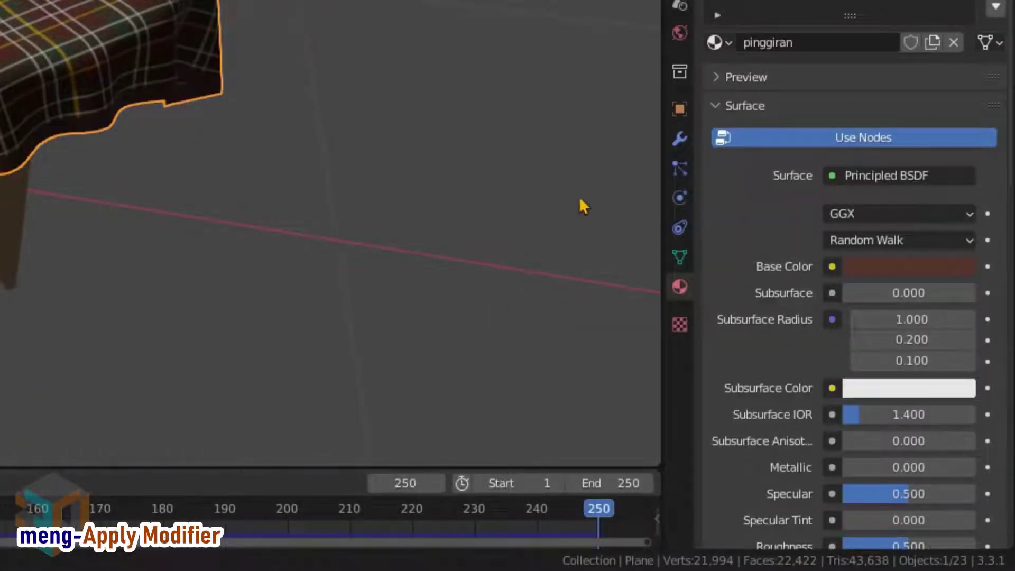
{"action": "left_click", "coordinate": [681, 140]}
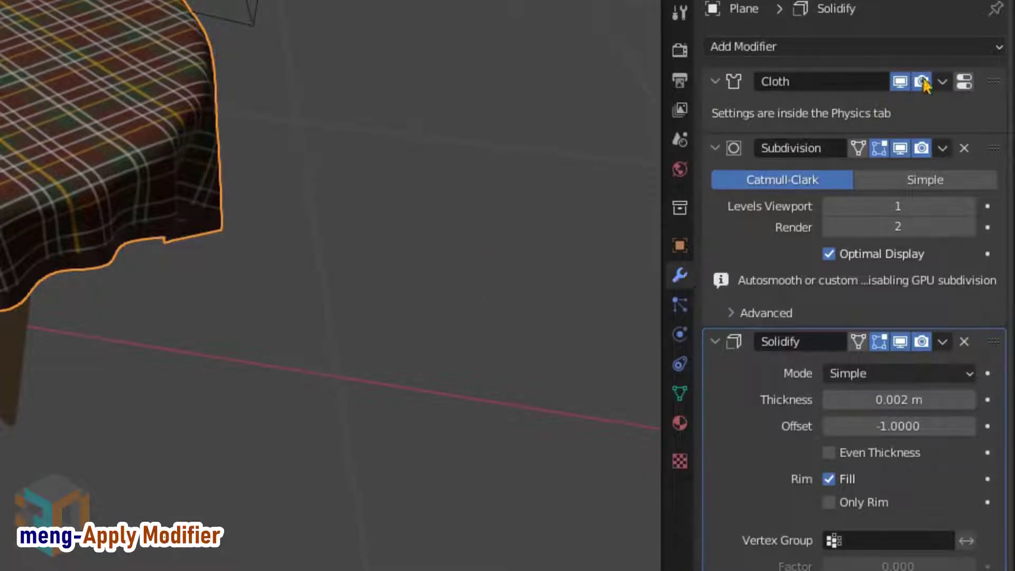
{"action": "left_click", "coordinate": [942, 81]}
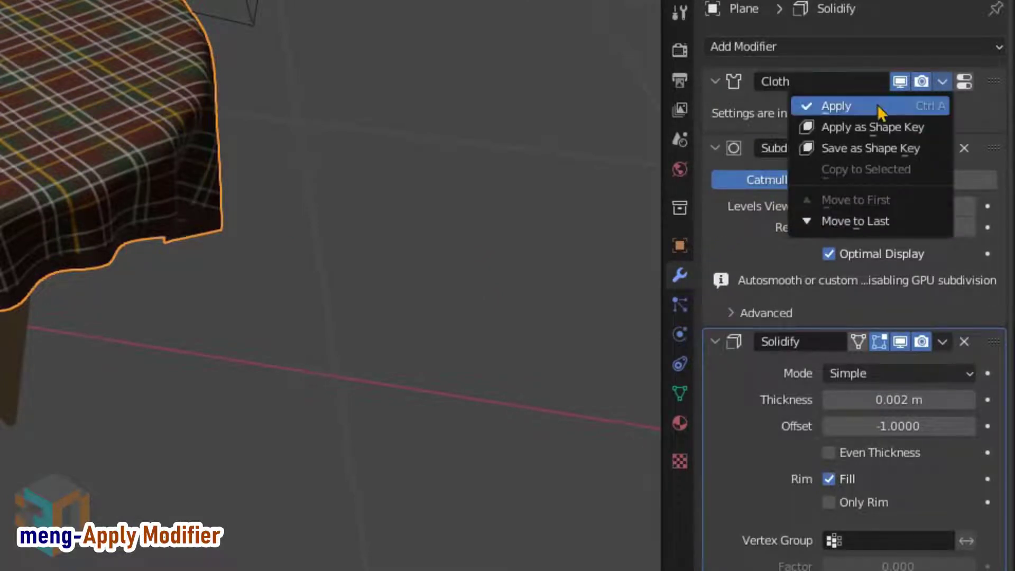
{"action": "left_click", "coordinate": [877, 106]}
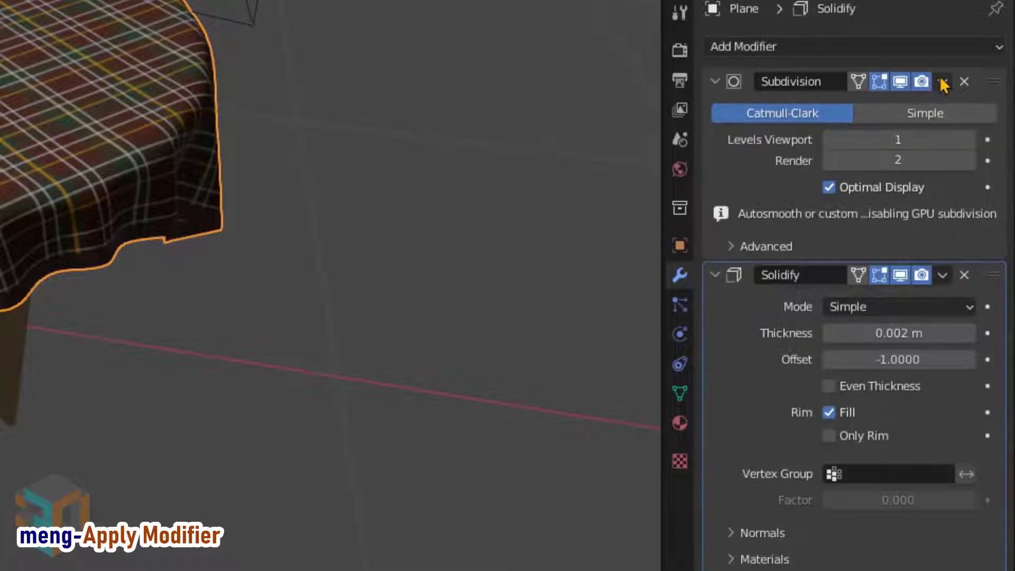
{"action": "left_click", "coordinate": [942, 81]}
{"action": "left_click", "coordinate": [893, 105]}
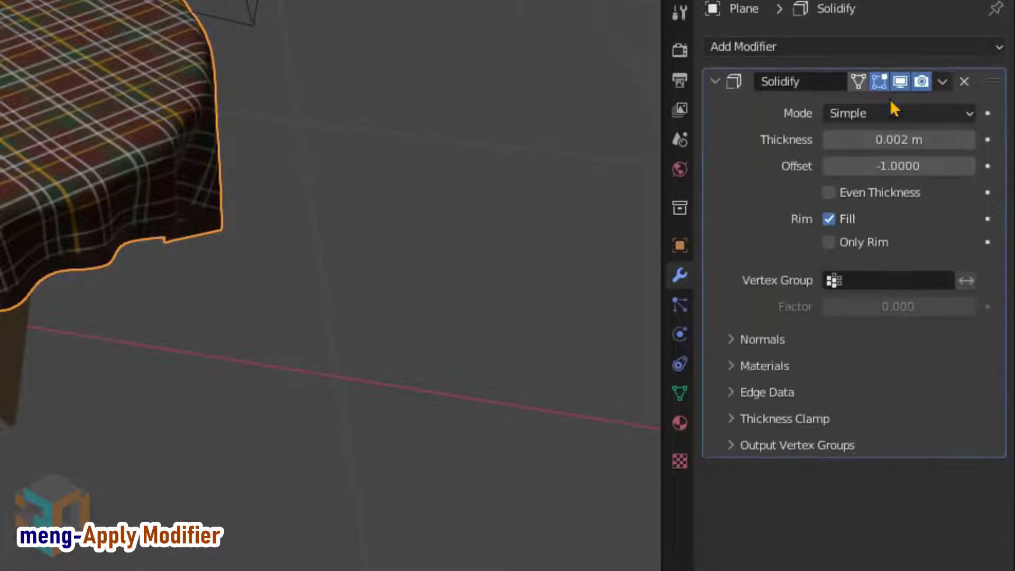
{"action": "left_click", "coordinate": [942, 82]}
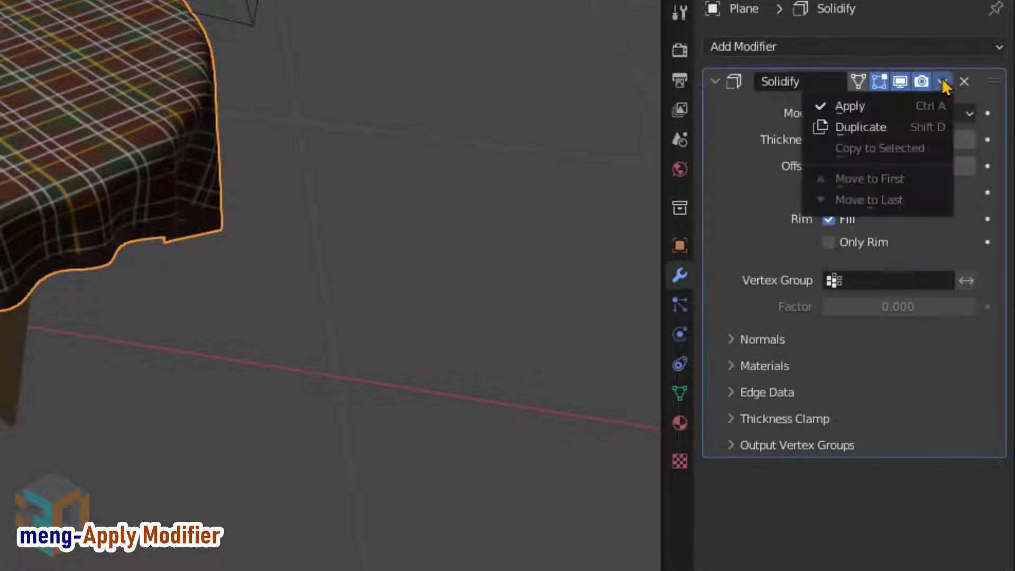
{"action": "left_click", "coordinate": [890, 105]}
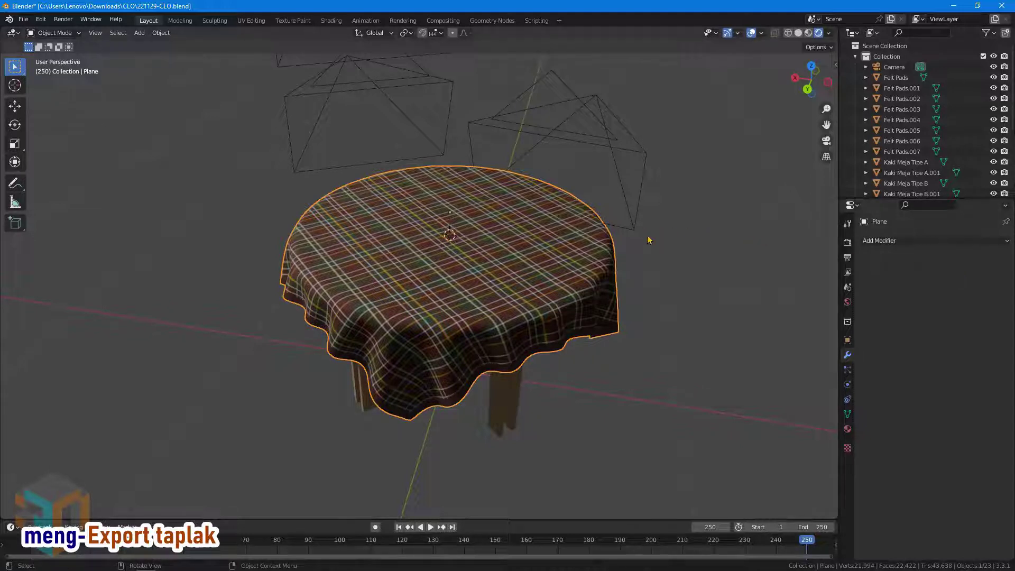
Select the tablecloth, invert the selection, and delete every other object.
{"action": "left_click", "coordinate": [623, 251]}
{"action": "left_click", "coordinate": [570, 241]}
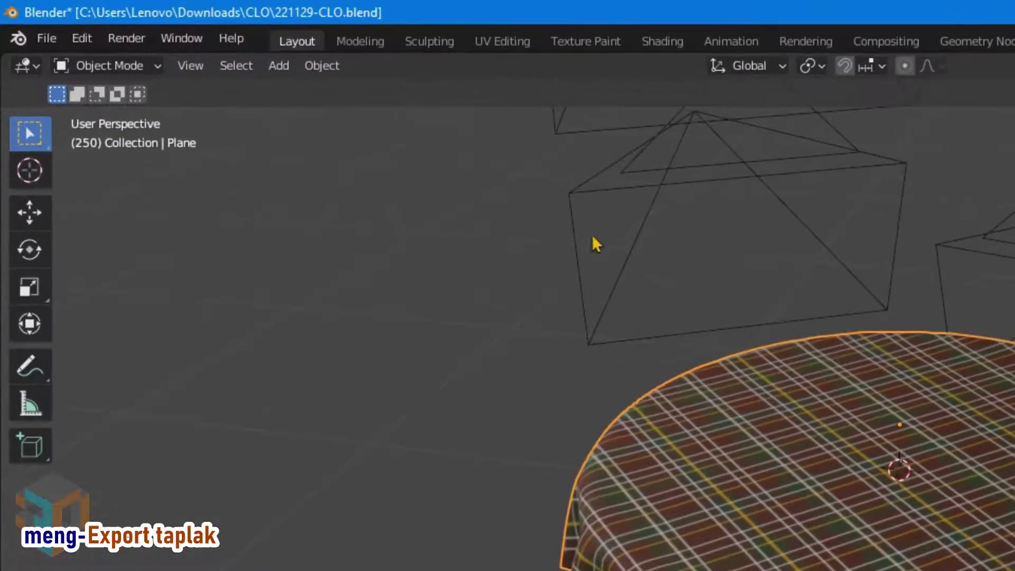
{"action": "left_click", "coordinate": [249, 67]}
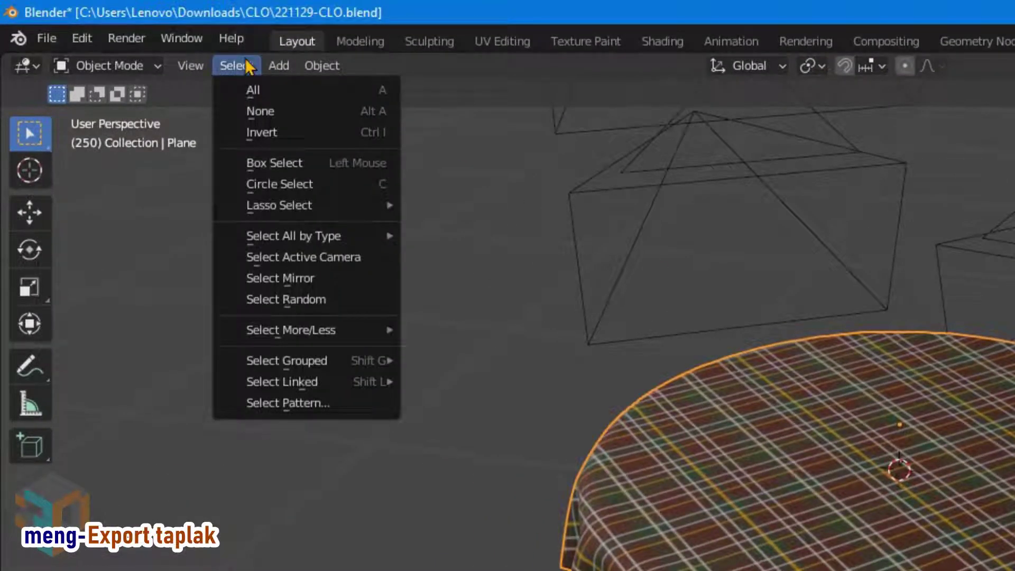
{"action": "left_click", "coordinate": [252, 132]}
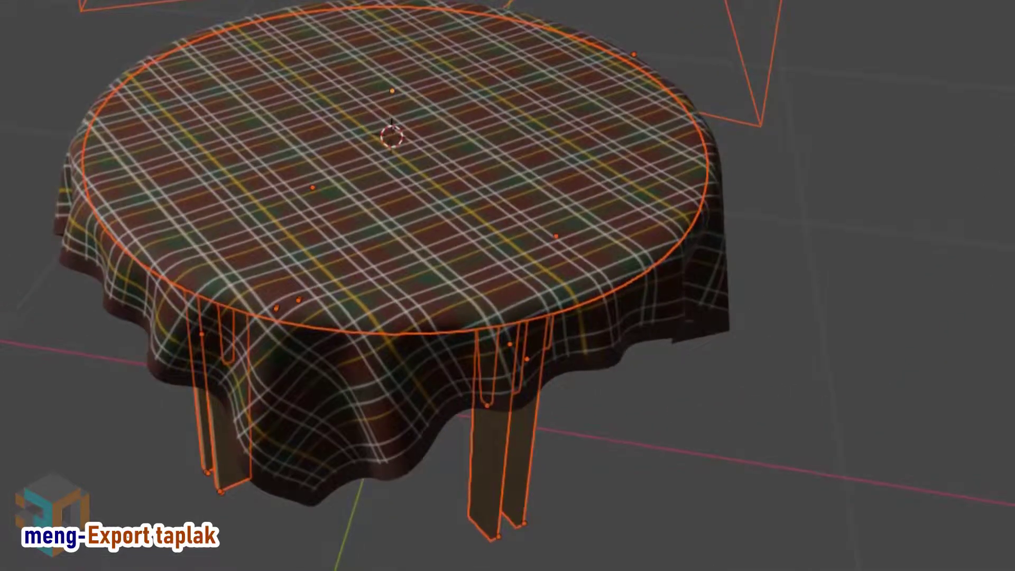
{"action": "right_click", "coordinate": [246, 74]}
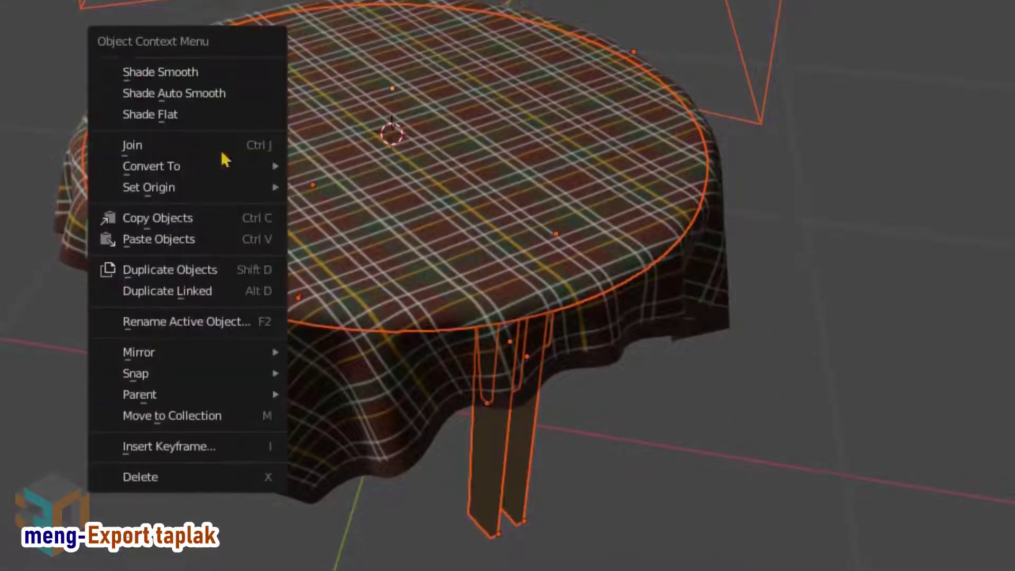
{"action": "left_click", "coordinate": [160, 478]}
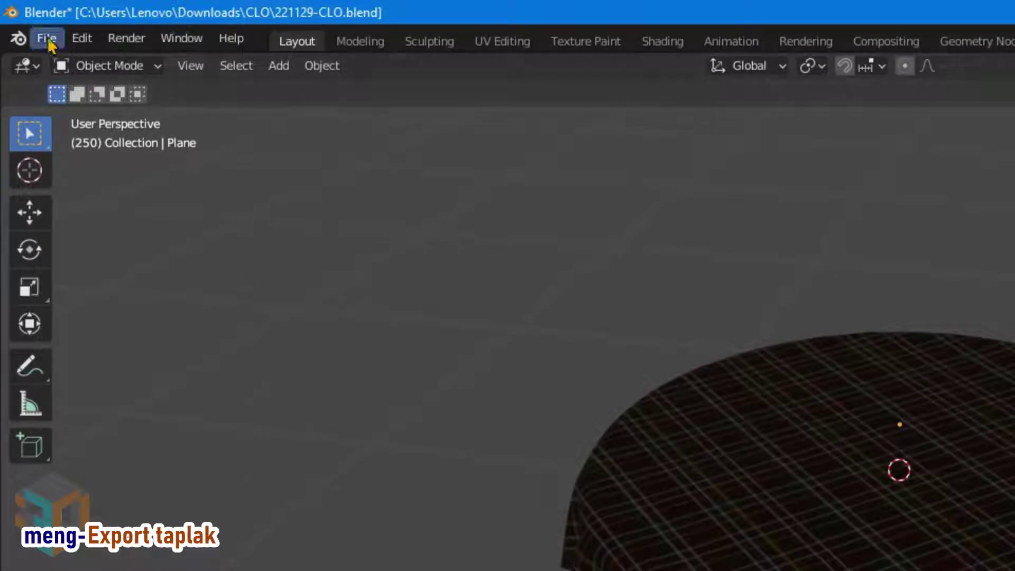
{"action": "left_click", "coordinate": [47, 39]}
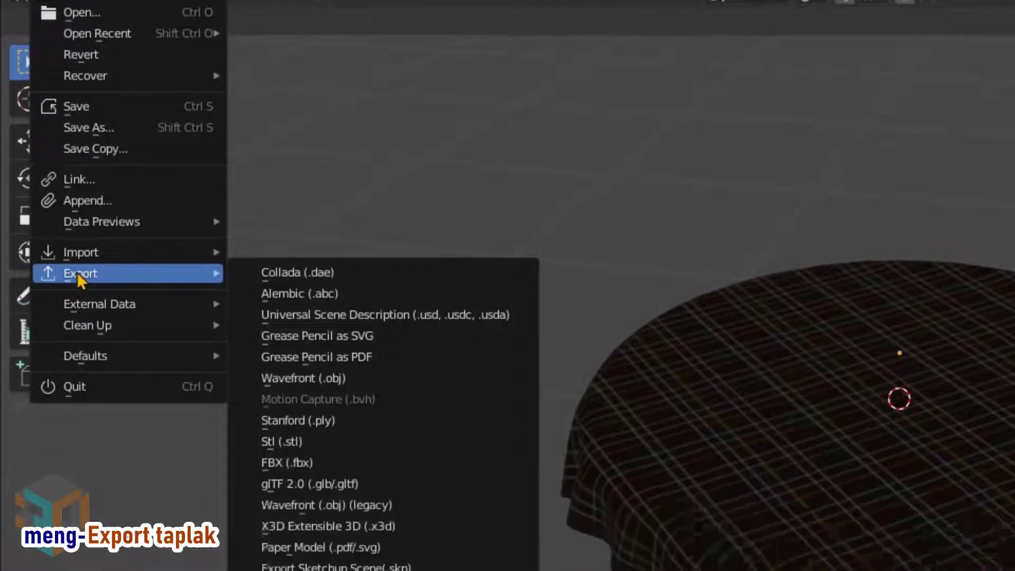
{"action": "mouse_move", "coordinate": [127, 59]}
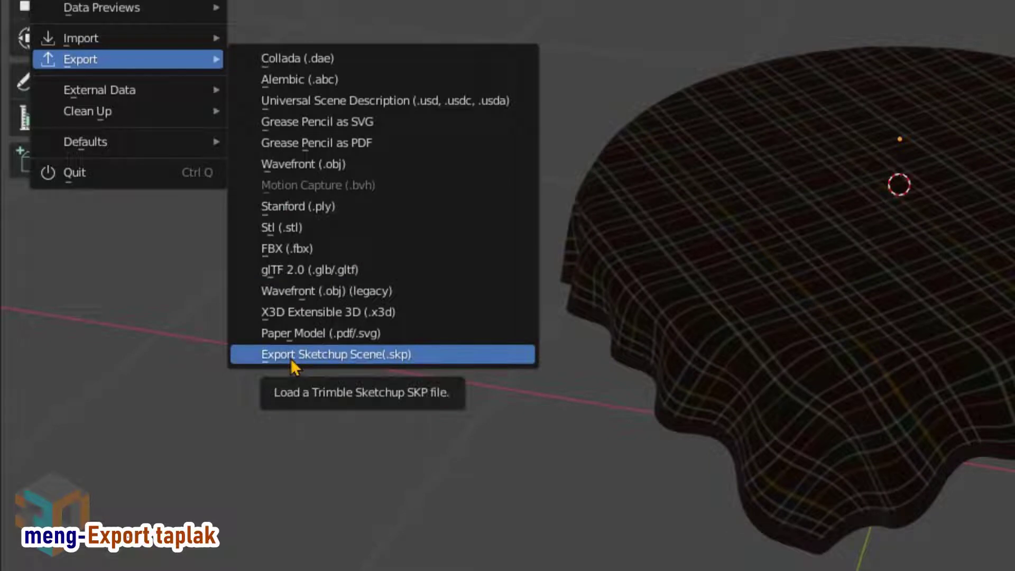
Export the tablecloth as the Collada file taplak.dae into the Collada folder.
{"action": "left_click", "coordinate": [291, 359]}
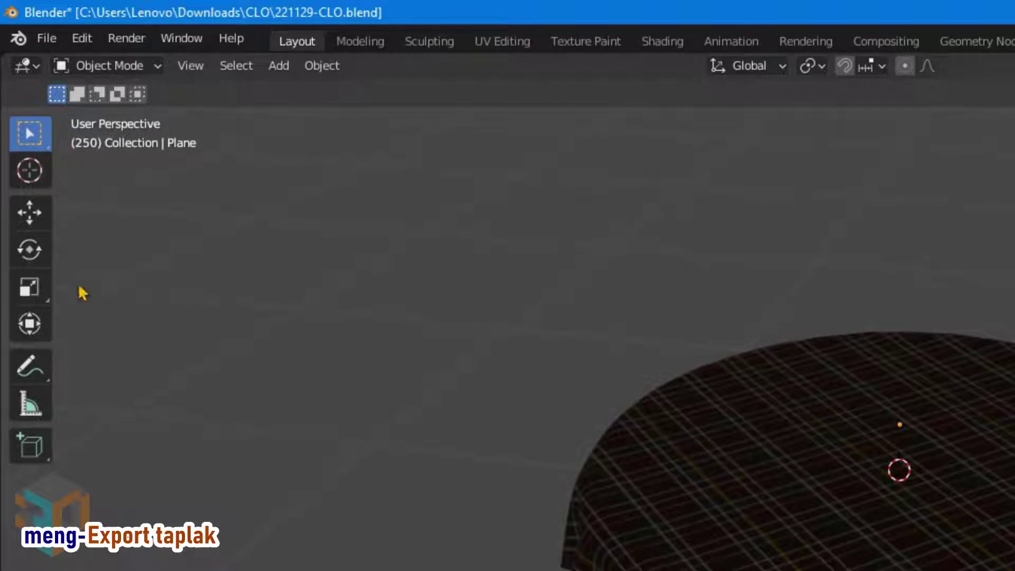
{"action": "left_click", "coordinate": [46, 38]}
{"action": "mouse_move", "coordinate": [81, 344]}
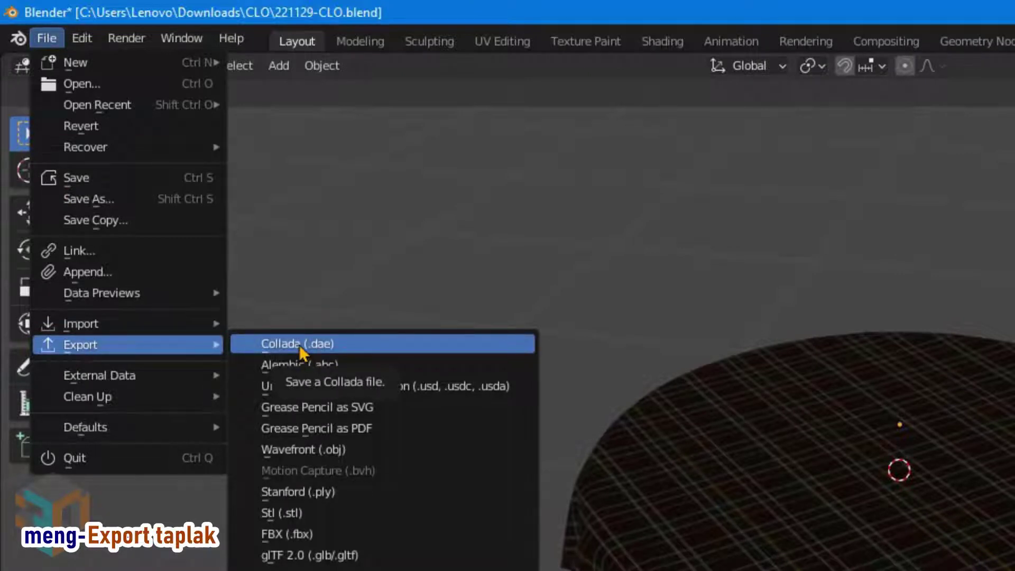
{"action": "left_click", "coordinate": [272, 344]}
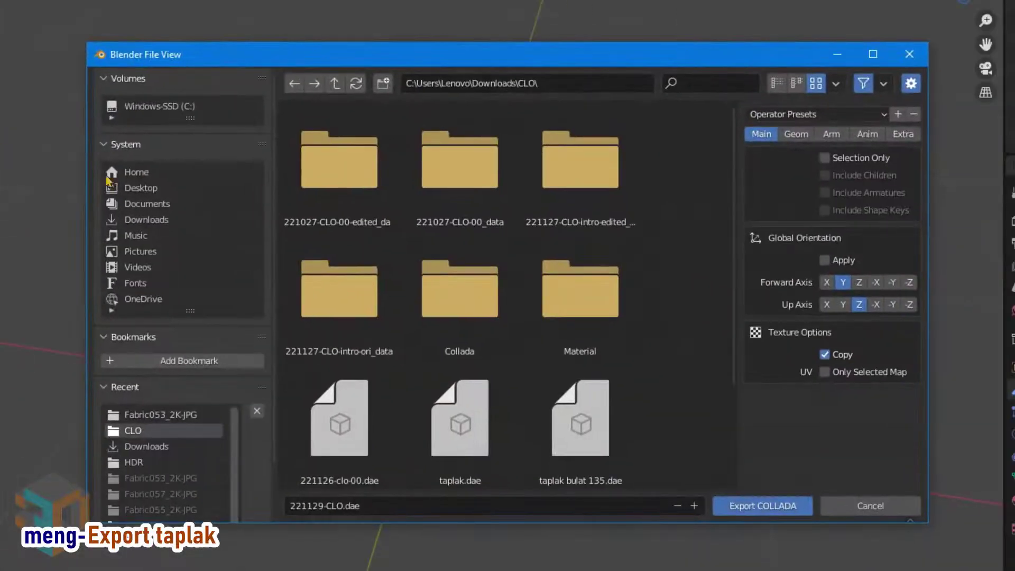
{"action": "double_click", "coordinate": [464, 310]}
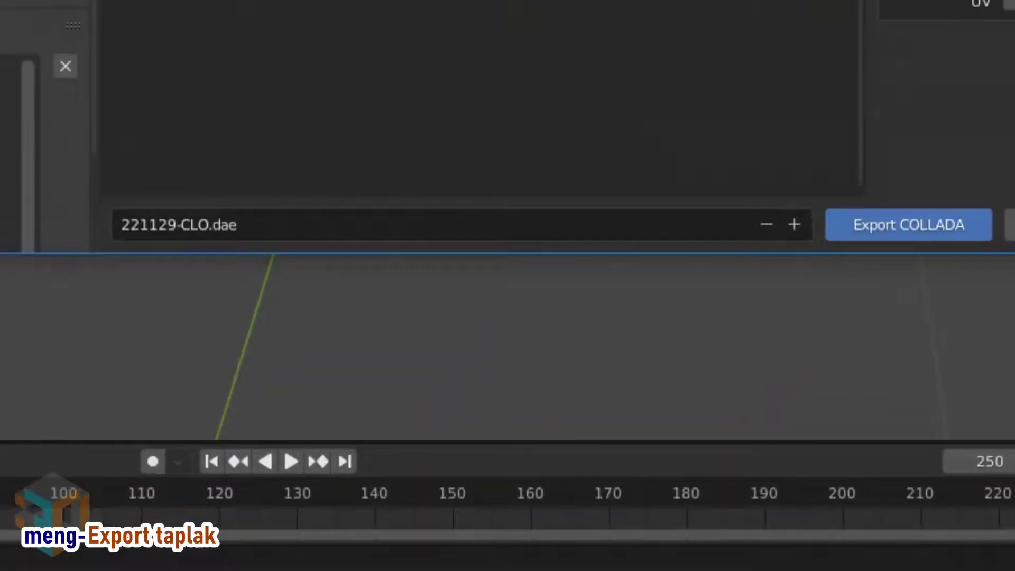
{"action": "left_click", "coordinate": [258, 215]}
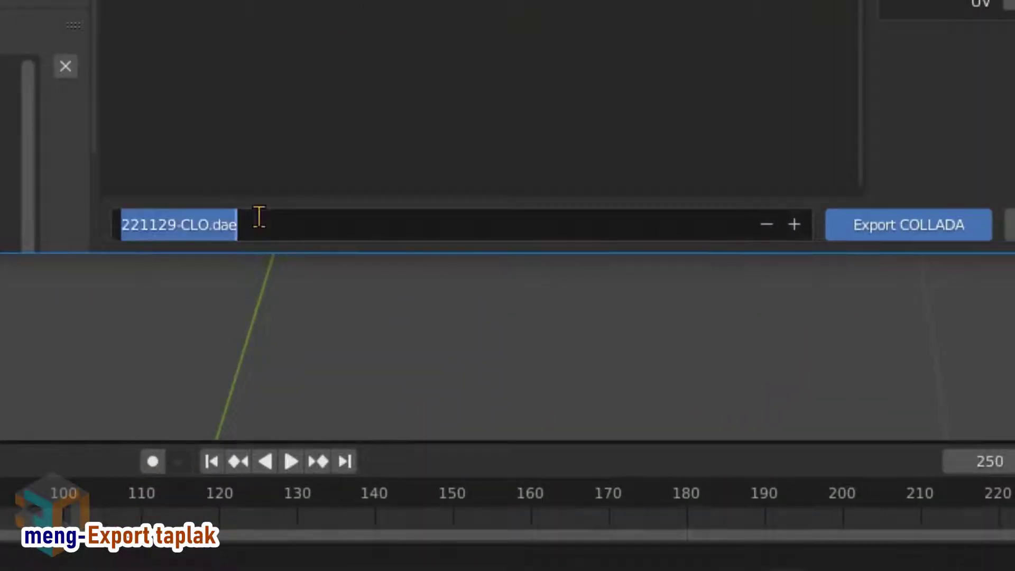
{"action": "type", "text": "taplak"}
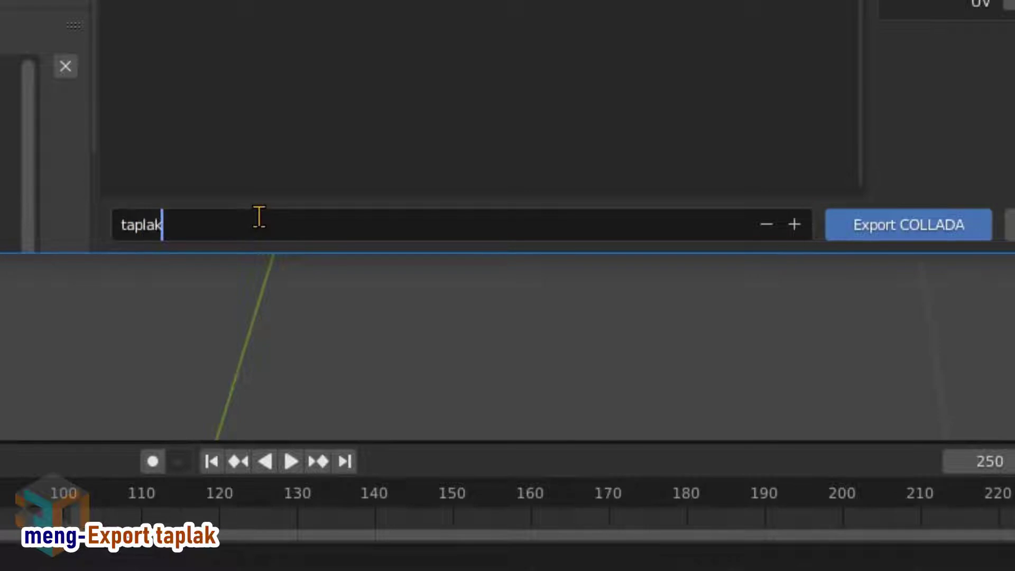
{"action": "key", "text": "Return"}
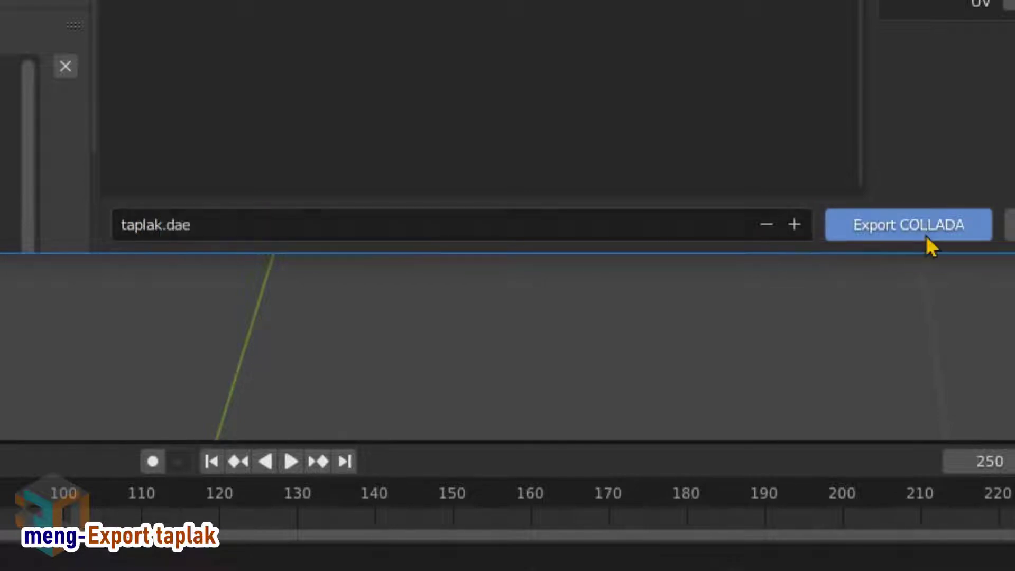
{"action": "left_click", "coordinate": [928, 237]}
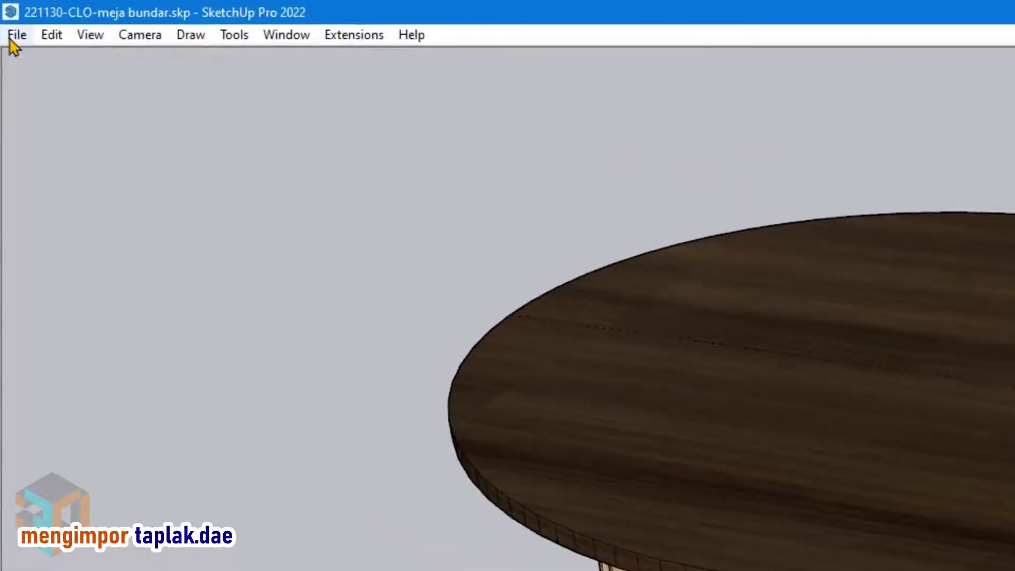
Import taplak.dae into the SketchUp model as a COLLADA file, accepting the default options.
{"action": "left_click", "coordinate": [6, 18]}
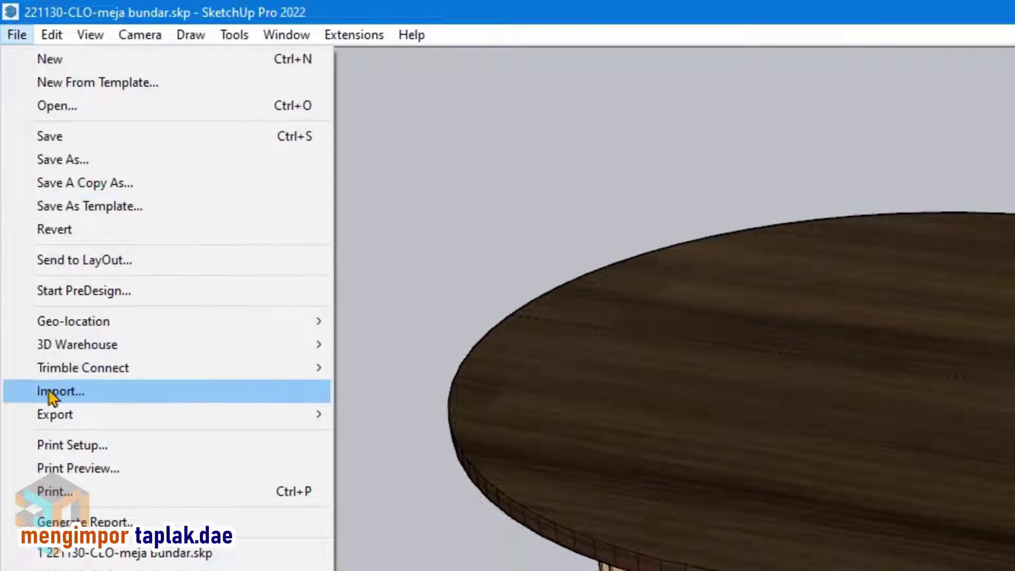
{"action": "left_click", "coordinate": [50, 397]}
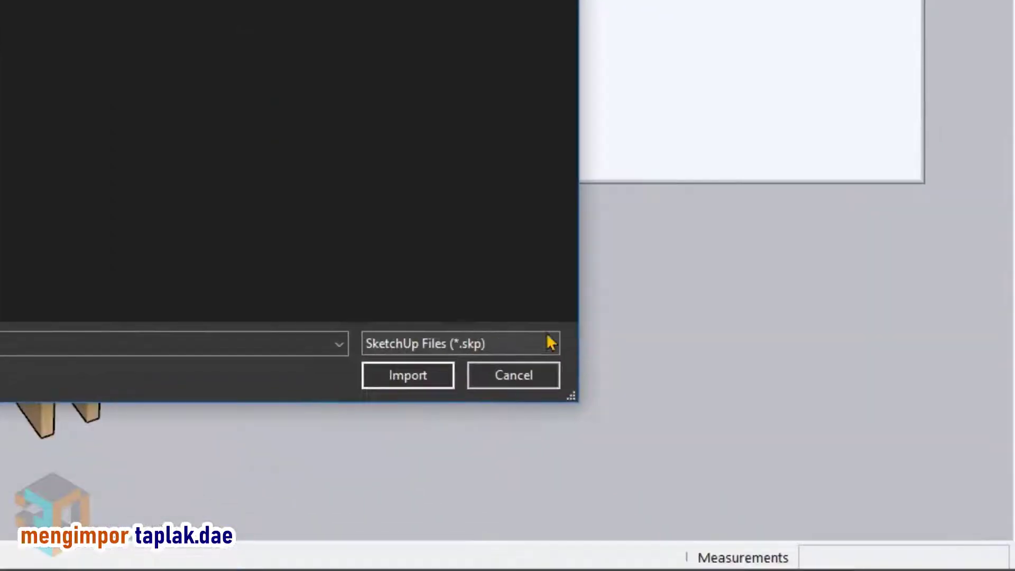
{"action": "left_click", "coordinate": [917, 538]}
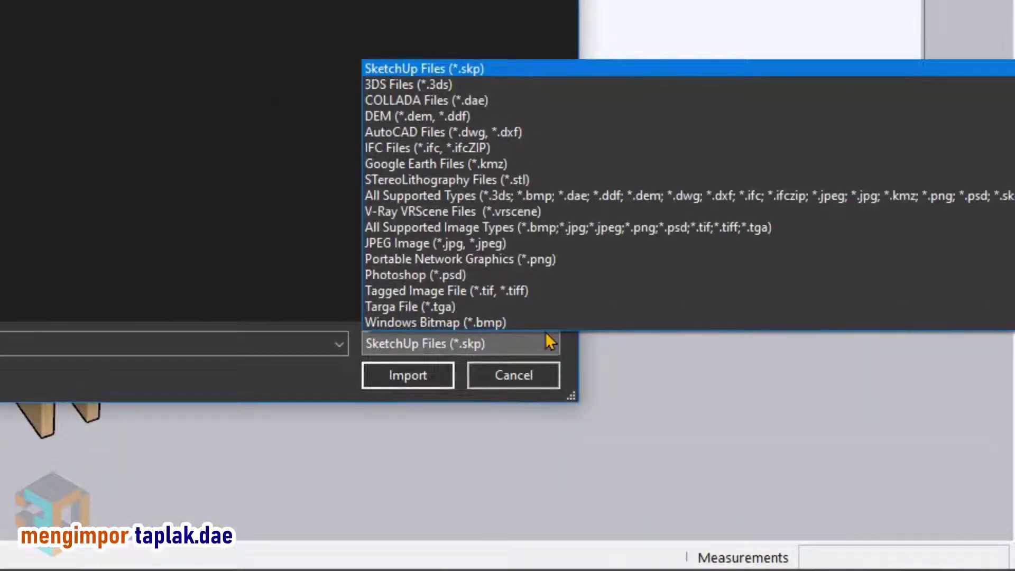
{"action": "left_click", "coordinate": [497, 103]}
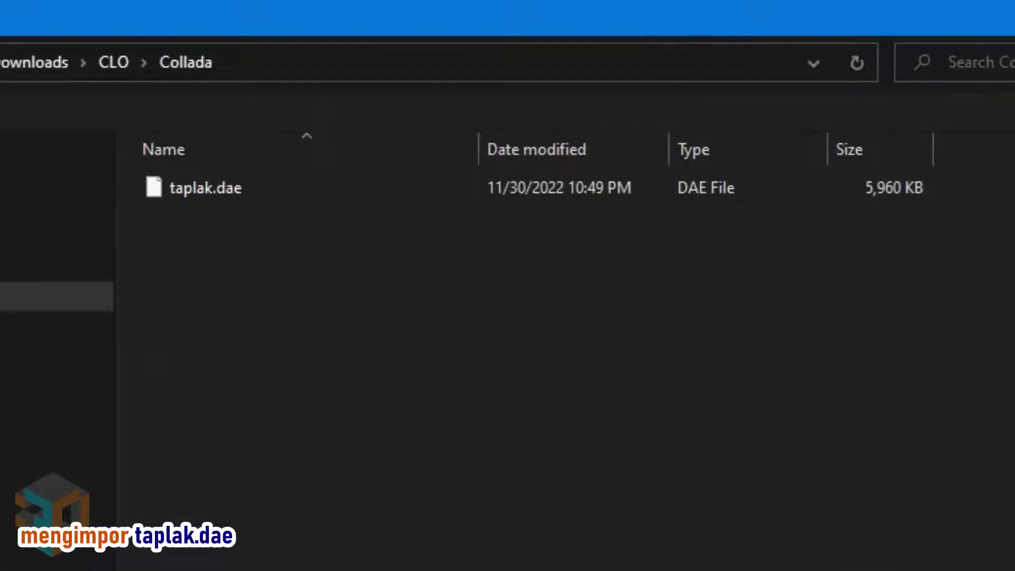
{"action": "left_click", "coordinate": [212, 190]}
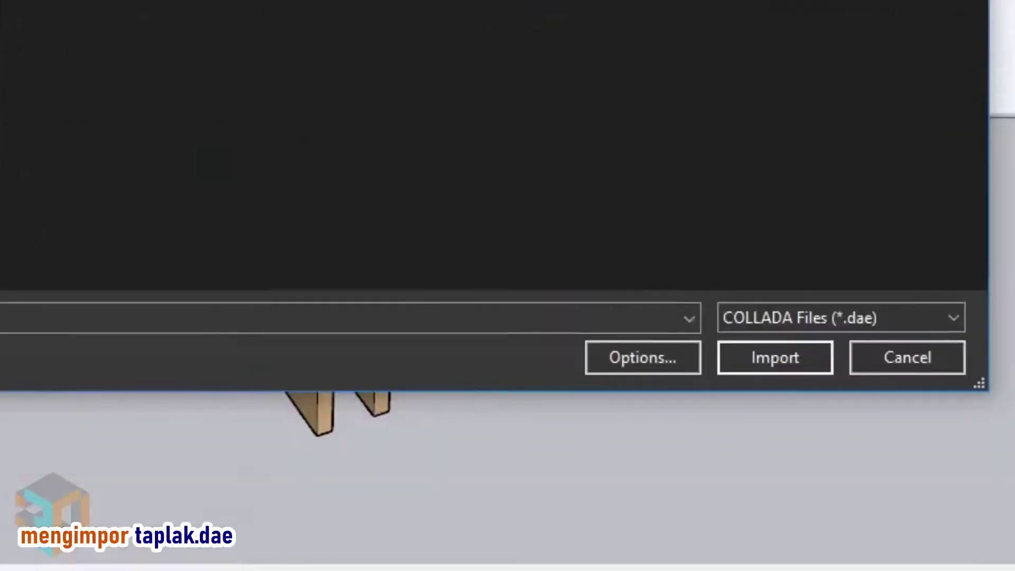
{"action": "left_click", "coordinate": [652, 333]}
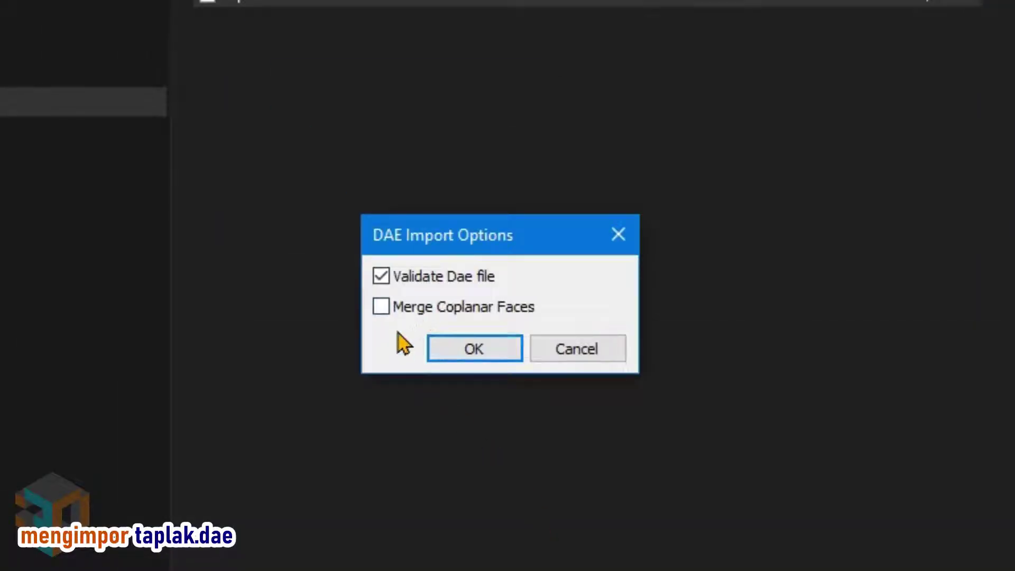
{"action": "left_click", "coordinate": [466, 353]}
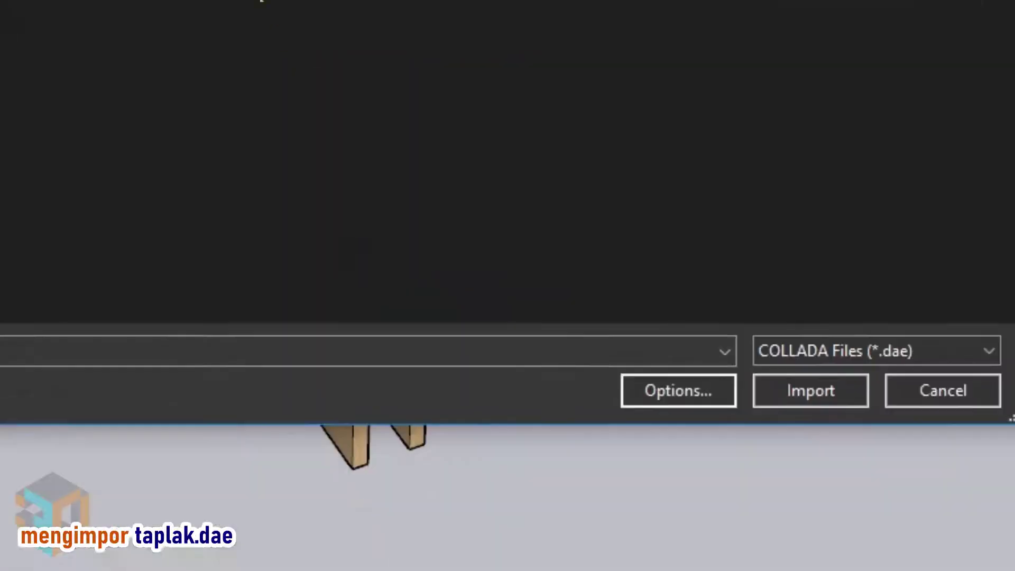
{"action": "left_click", "coordinate": [765, 331]}
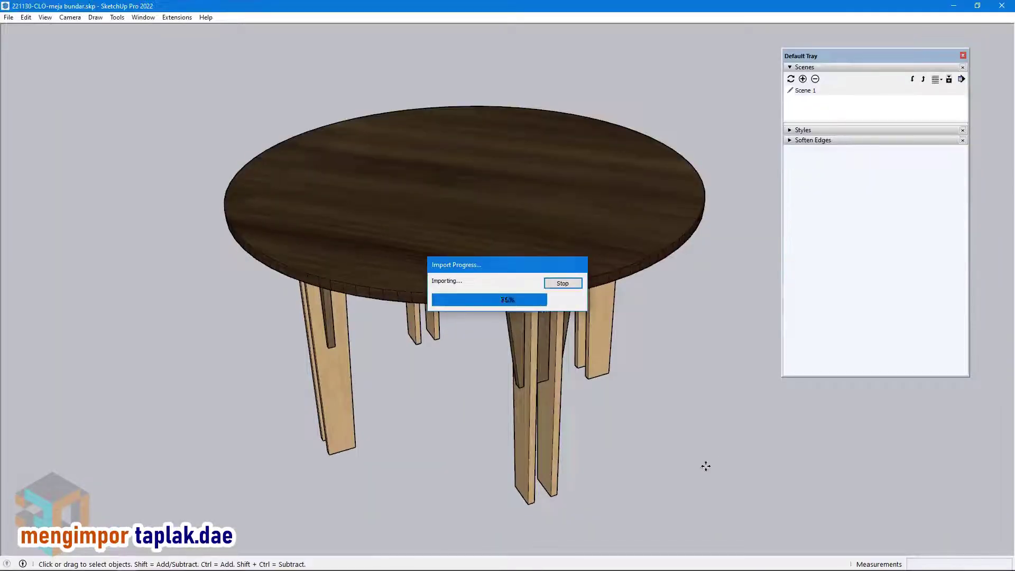
Place the imported tablecloth at the tabletop centre and turn on X-ray face style.
{"action": "scroll", "coordinate": [707, 464], "scroll_direction": "up", "scroll_amount": 3}
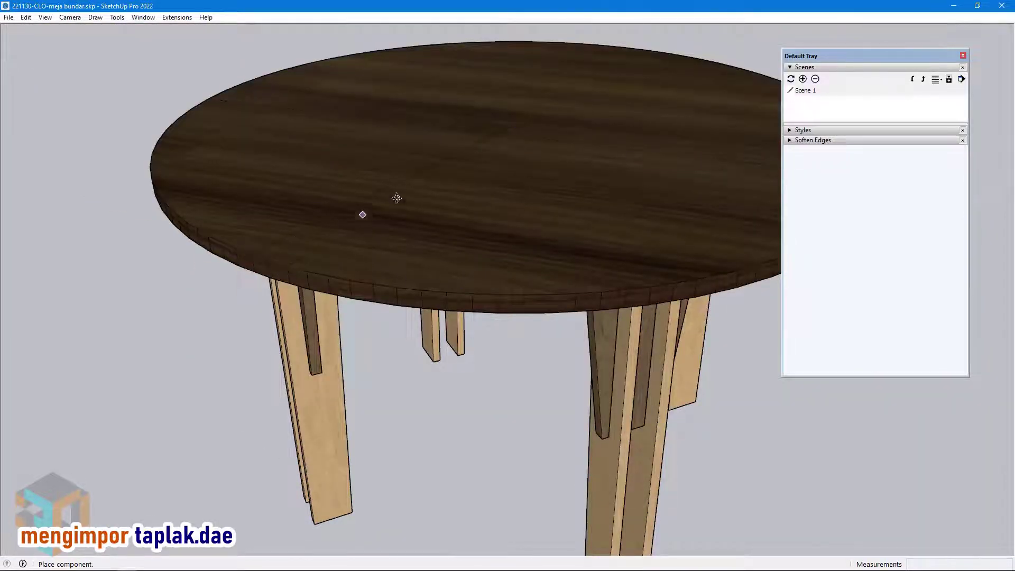
{"action": "left_click", "coordinate": [516, 124]}
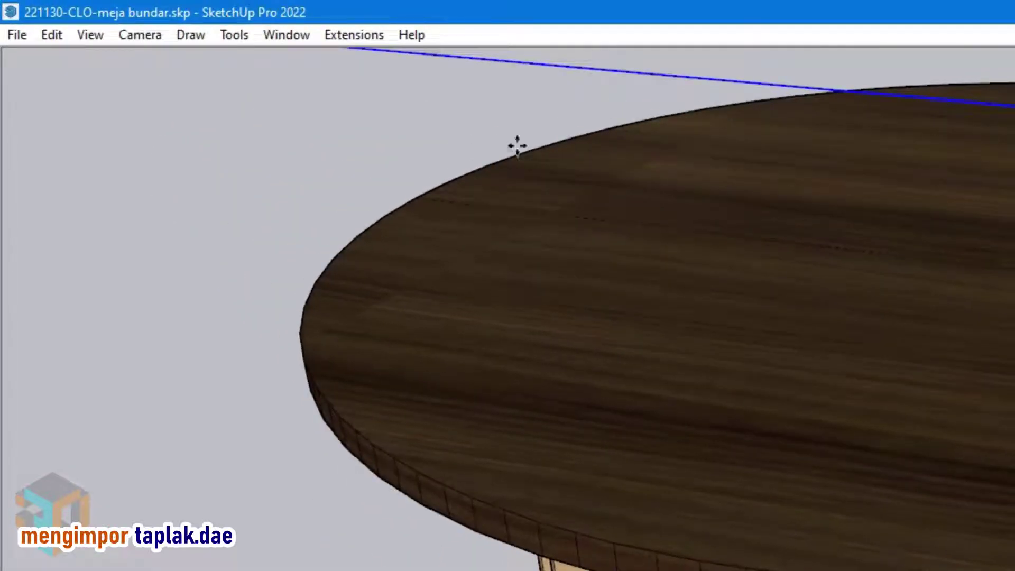
{"action": "left_click", "coordinate": [90, 37]}
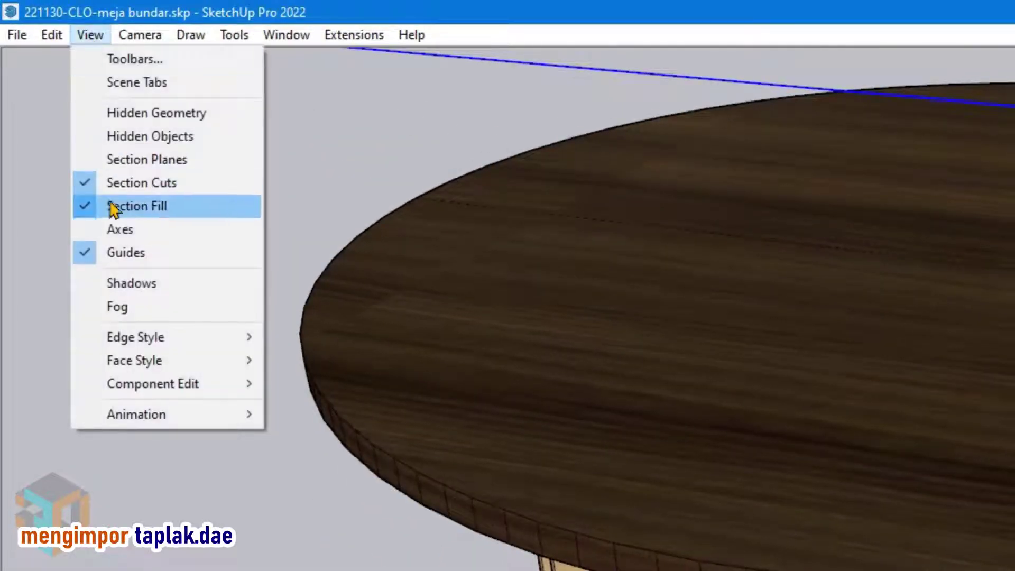
{"action": "mouse_move", "coordinate": [134, 360]}
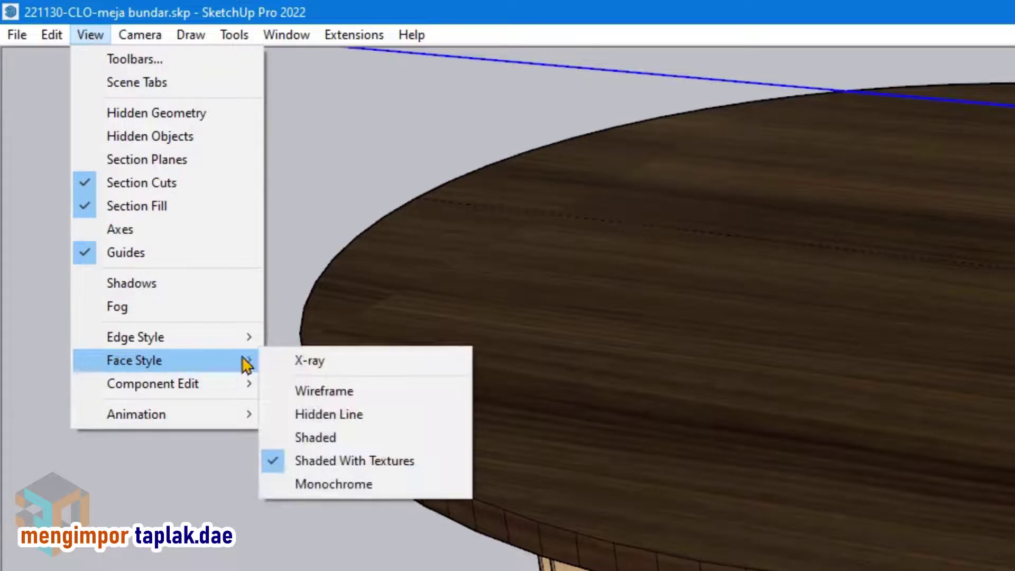
{"action": "left_click", "coordinate": [291, 363]}
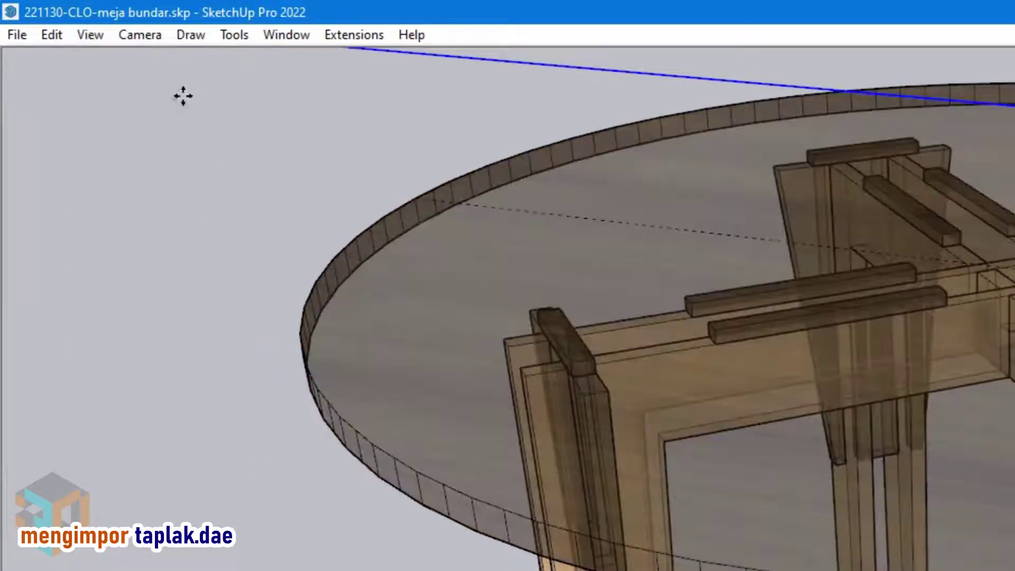
Switch the camera to parallel projection and the Front standard view.
{"action": "left_click", "coordinate": [153, 40]}
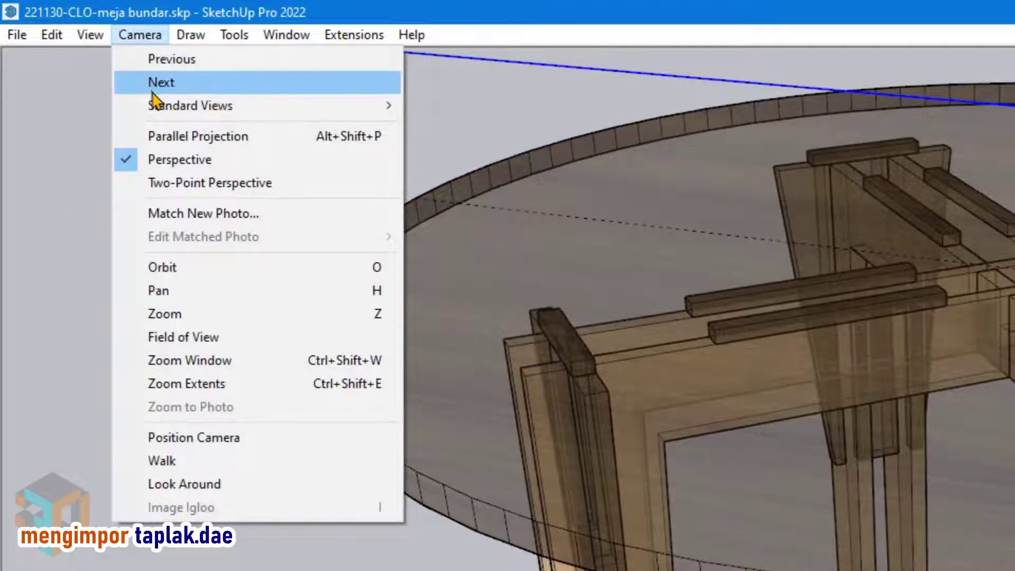
{"action": "left_click", "coordinate": [151, 136]}
{"action": "left_click", "coordinate": [153, 42]}
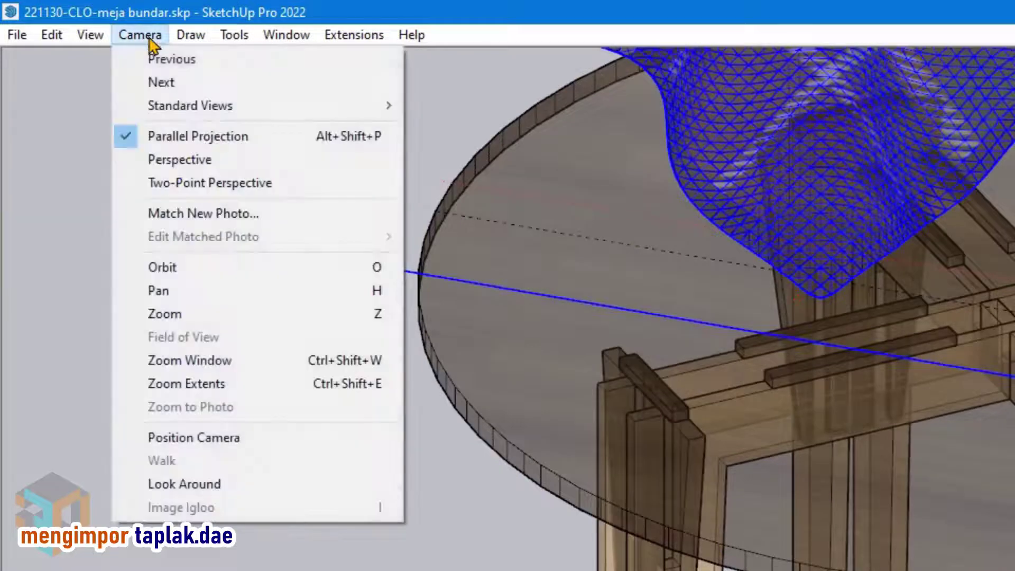
{"action": "mouse_move", "coordinate": [190, 106]}
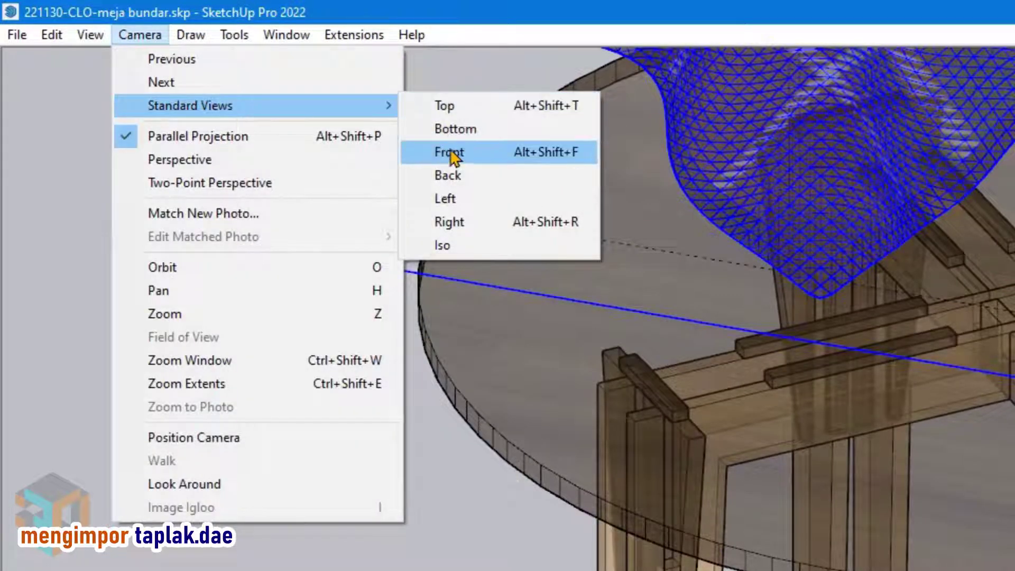
{"action": "left_click", "coordinate": [449, 153]}
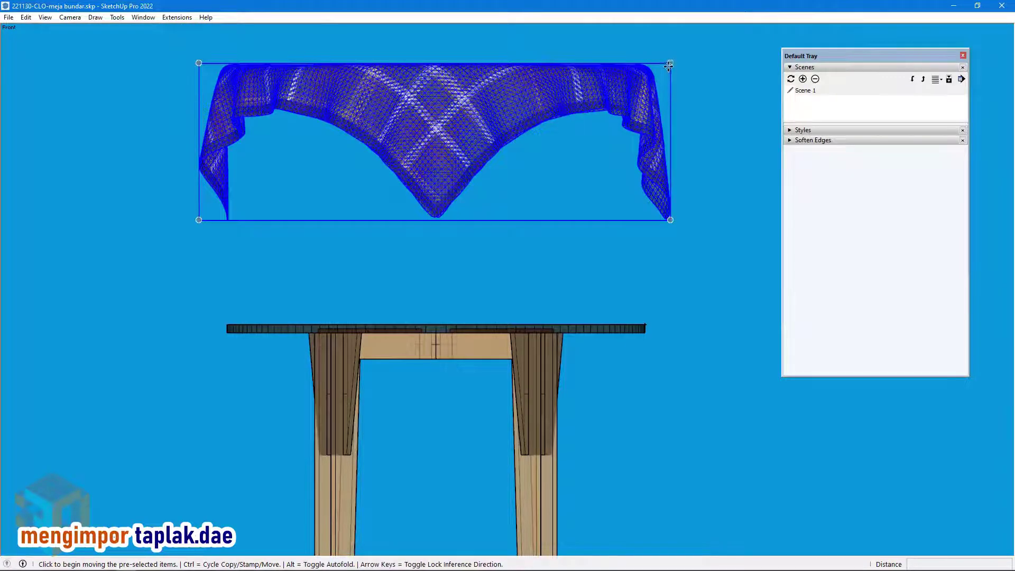
Lower the tablecloth onto the round tabletop, then nudge it up 0.91 cm.
{"action": "left_click", "coordinate": [669, 63]}
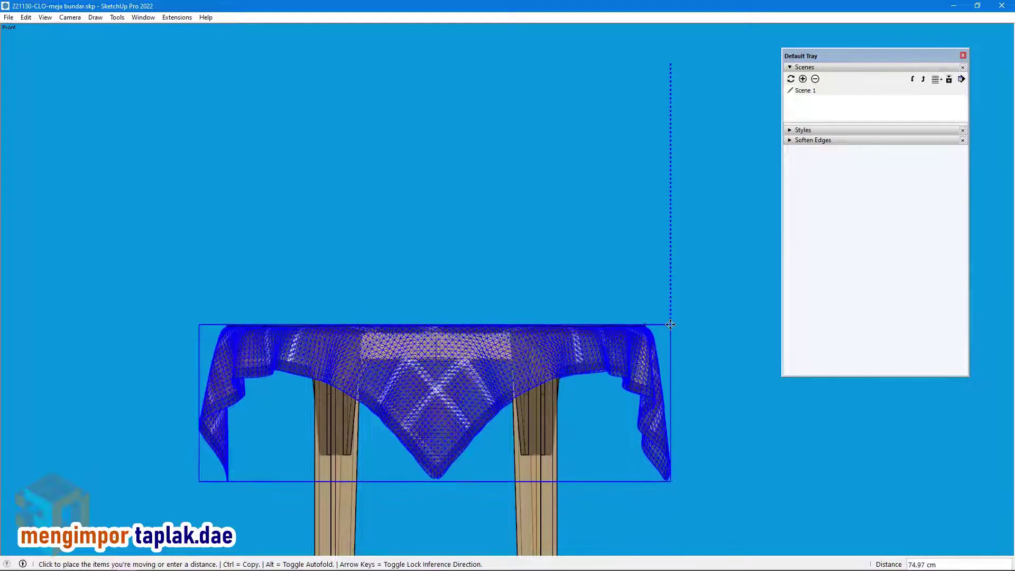
{"action": "left_click", "coordinate": [666, 331]}
{"action": "scroll", "coordinate": [666, 330], "scroll_direction": "up", "scroll_amount": 2}
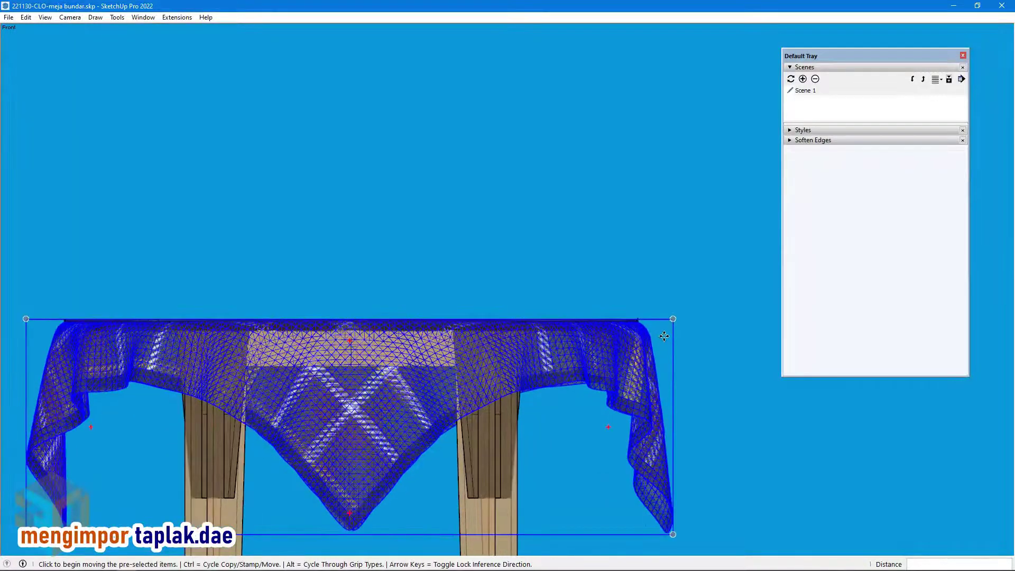
{"action": "scroll", "coordinate": [665, 330], "scroll_direction": "up", "scroll_amount": 3}
{"action": "scroll", "coordinate": [663, 332], "scroll_direction": "up", "scroll_amount": 2}
{"action": "scroll", "coordinate": [662, 332], "scroll_direction": "up", "scroll_amount": 1}
{"action": "left_click", "coordinate": [691, 280]}
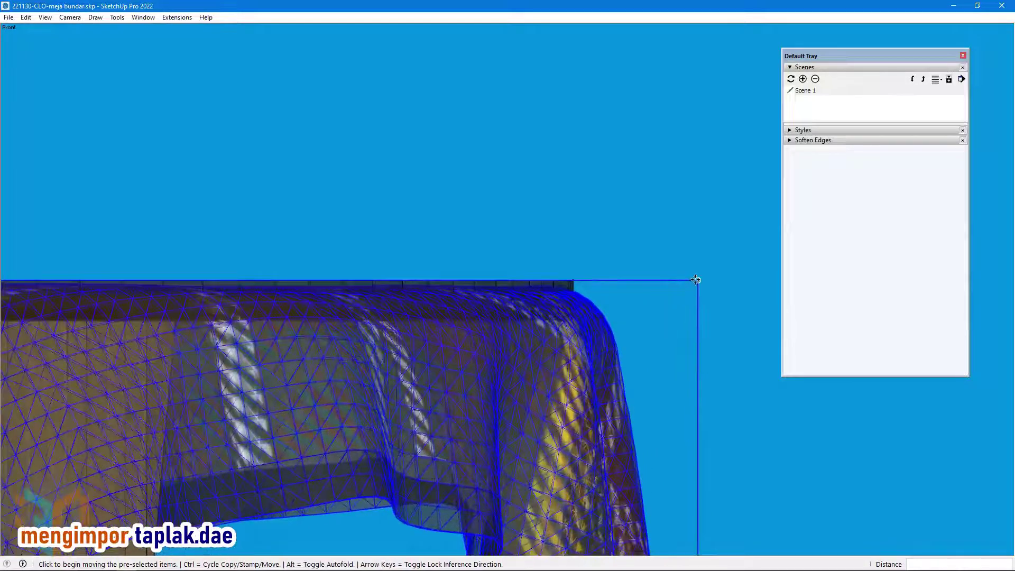
{"action": "left_click", "coordinate": [696, 265]}
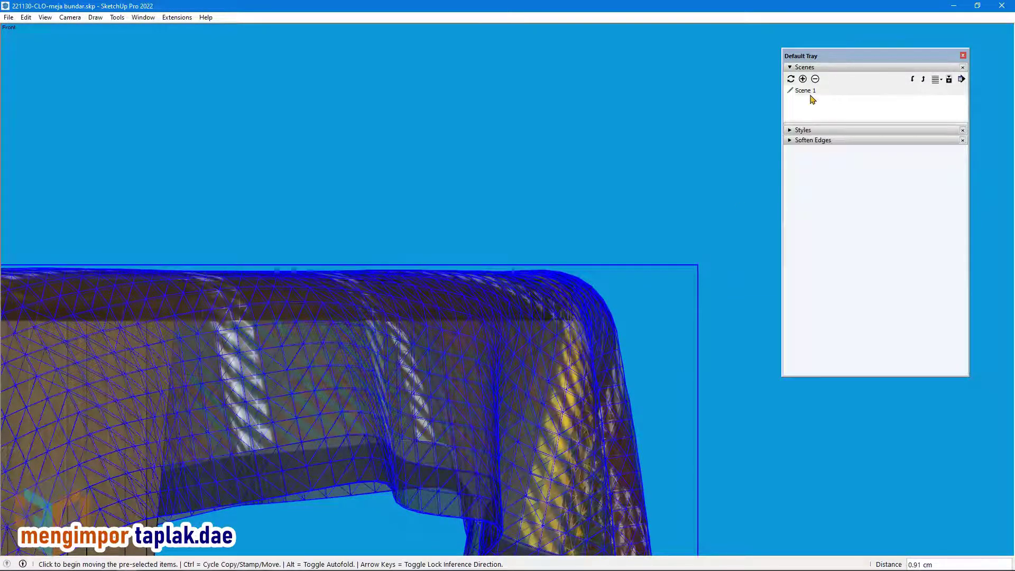
Return to the Scene 1 view and deselect the tablecloth.
{"action": "double_click", "coordinate": [812, 91]}
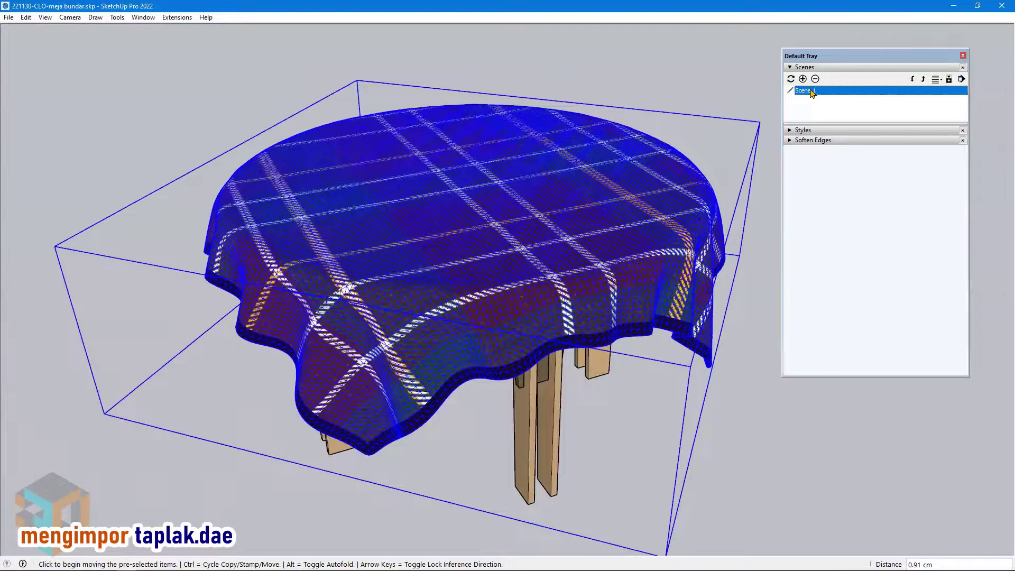
{"action": "key", "text": "space"}
{"action": "left_click", "coordinate": [743, 80]}
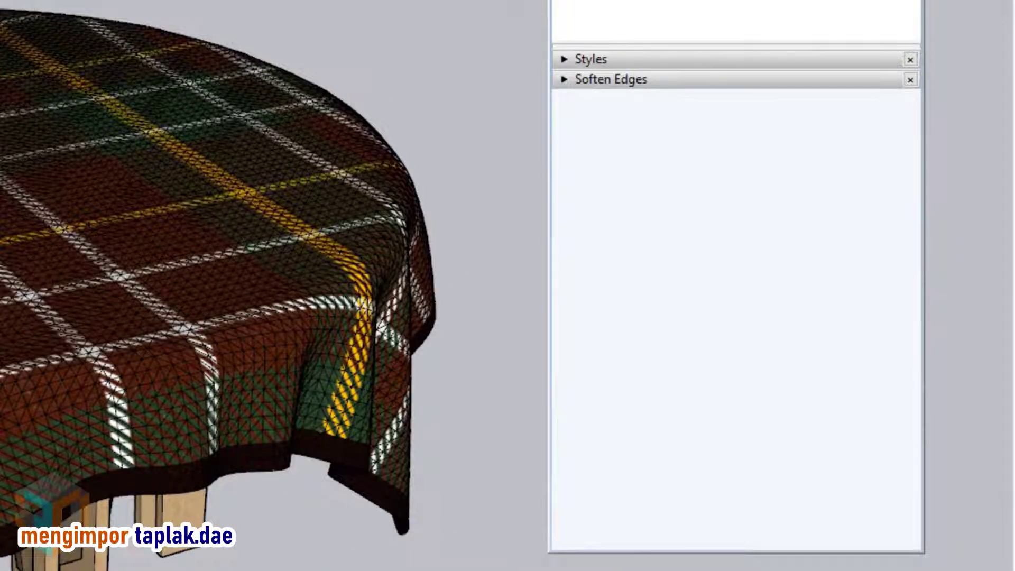
Turn off Edges in the current style so no edge lines show.
{"action": "left_click", "coordinate": [367, 249]}
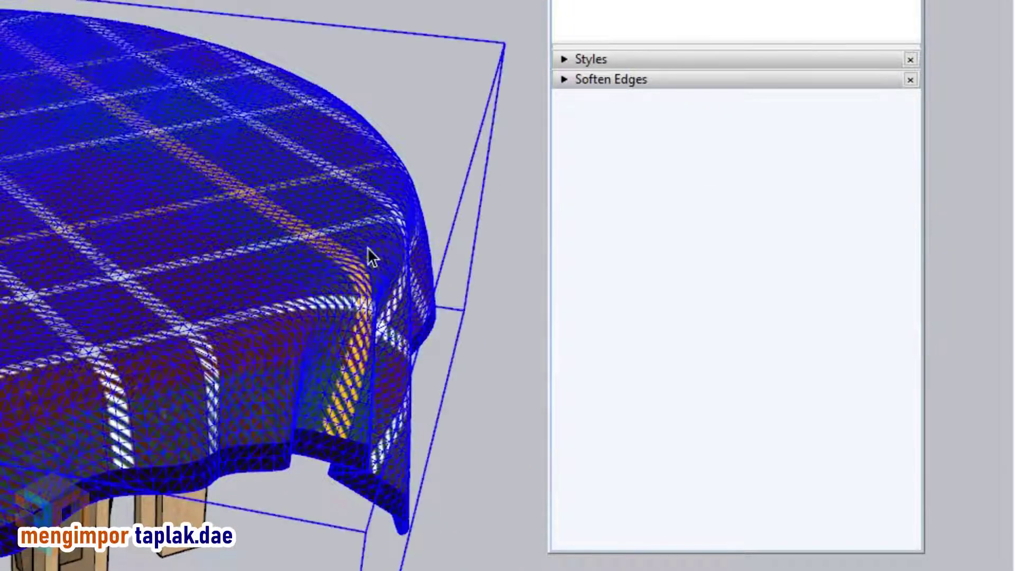
{"action": "left_click", "coordinate": [564, 59]}
{"action": "left_click", "coordinate": [612, 166]}
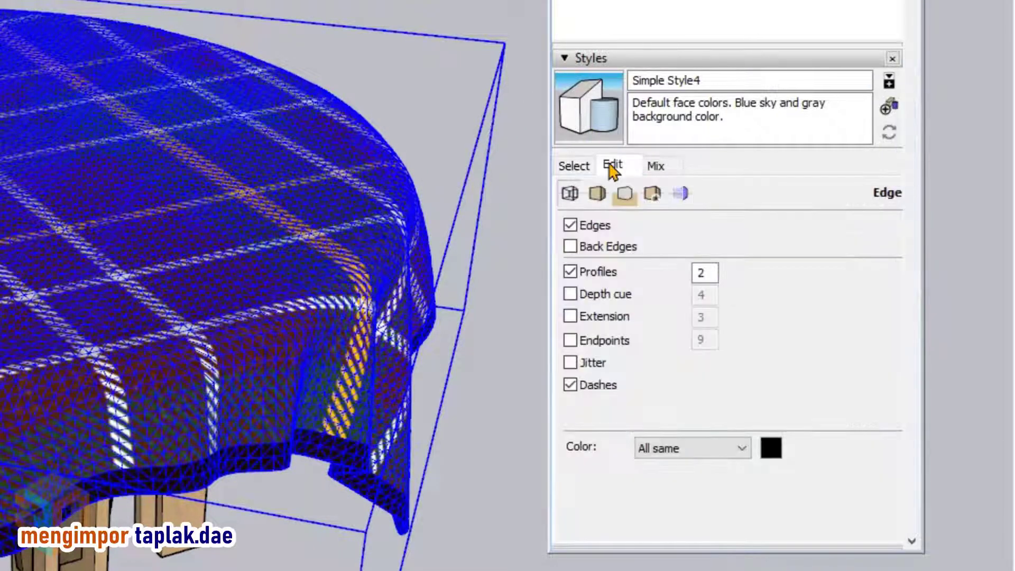
{"action": "left_click", "coordinate": [571, 227]}
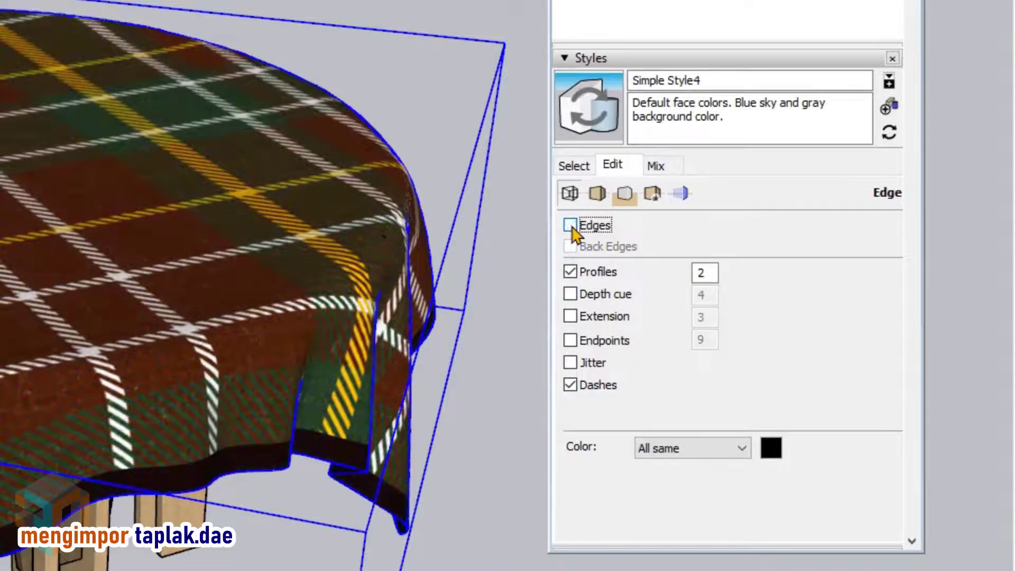
{"action": "left_click", "coordinate": [510, 18]}
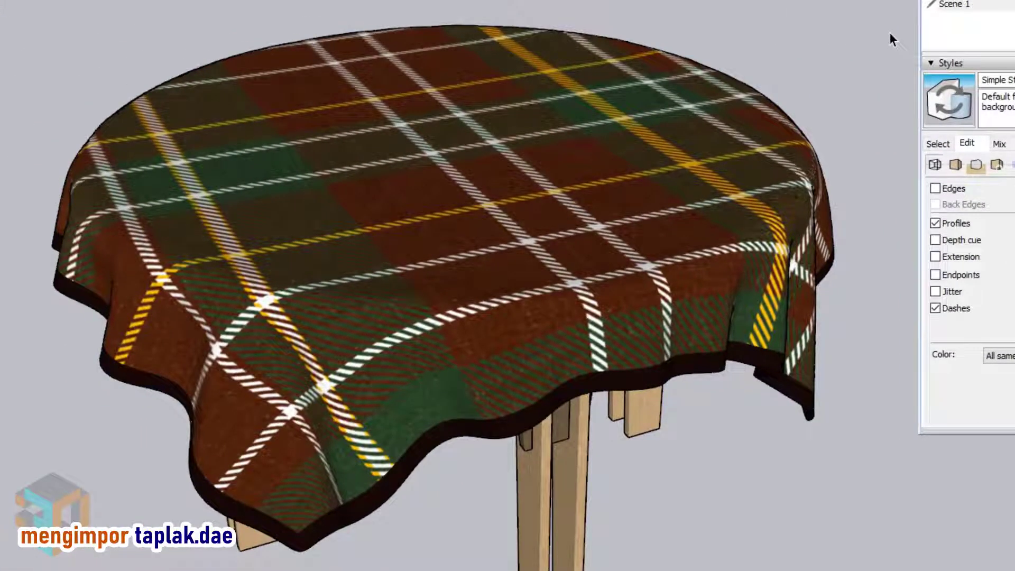
Soften the tablecloth's edges at 180 degrees with Soften coplanar enabled.
{"action": "left_click", "coordinate": [809, 195]}
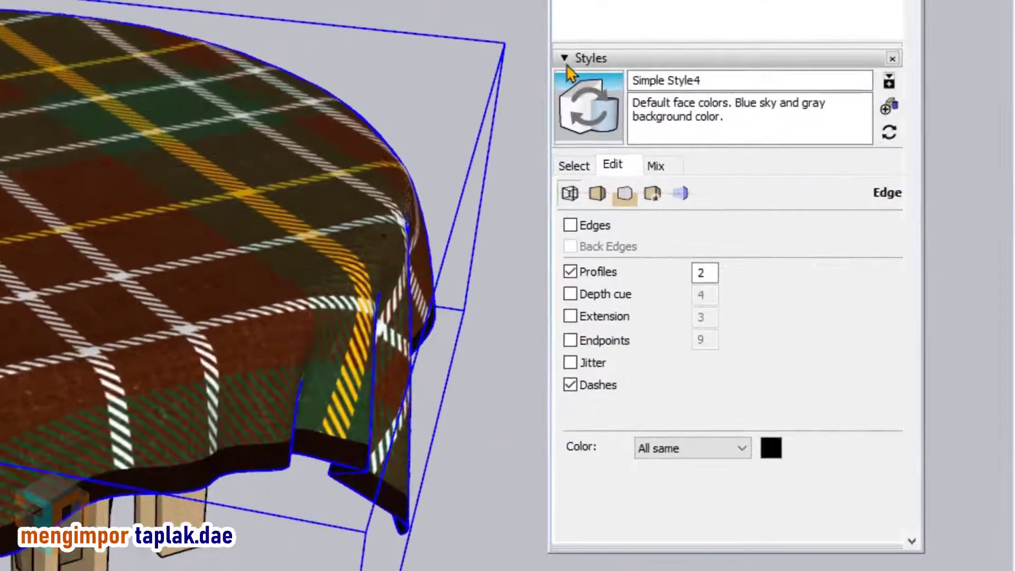
{"action": "left_click", "coordinate": [566, 61]}
{"action": "left_click", "coordinate": [563, 80]}
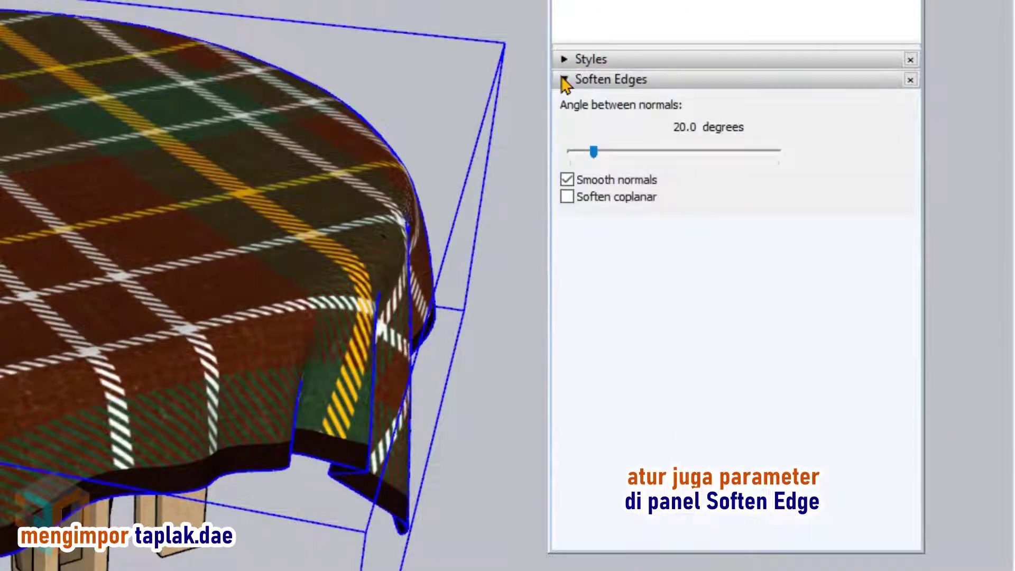
{"action": "left_click", "coordinate": [567, 196]}
{"action": "left_click_drag", "start_coordinate": [594, 152], "coordinate": [832, 159]}
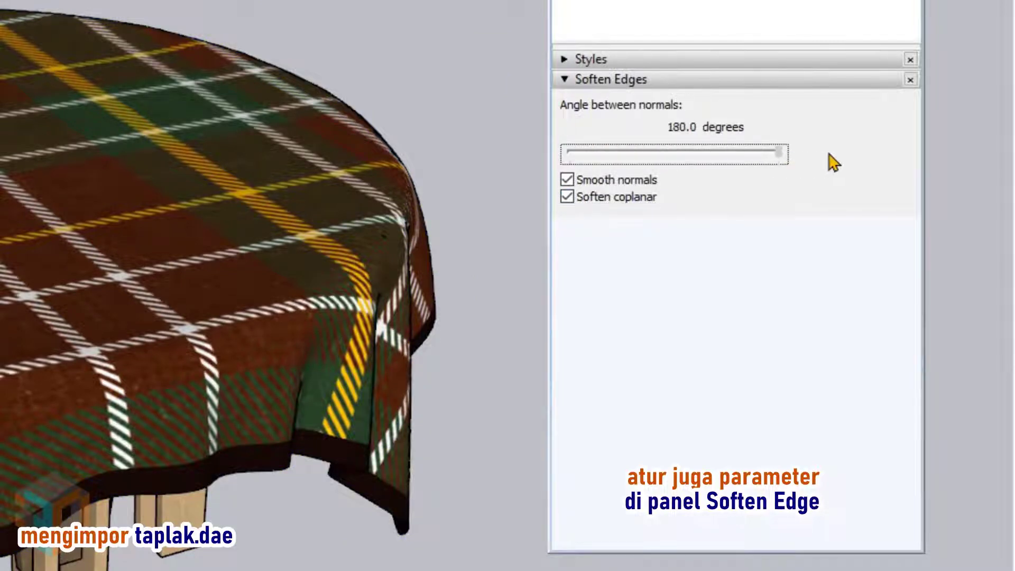
{"action": "left_click", "coordinate": [499, 68]}
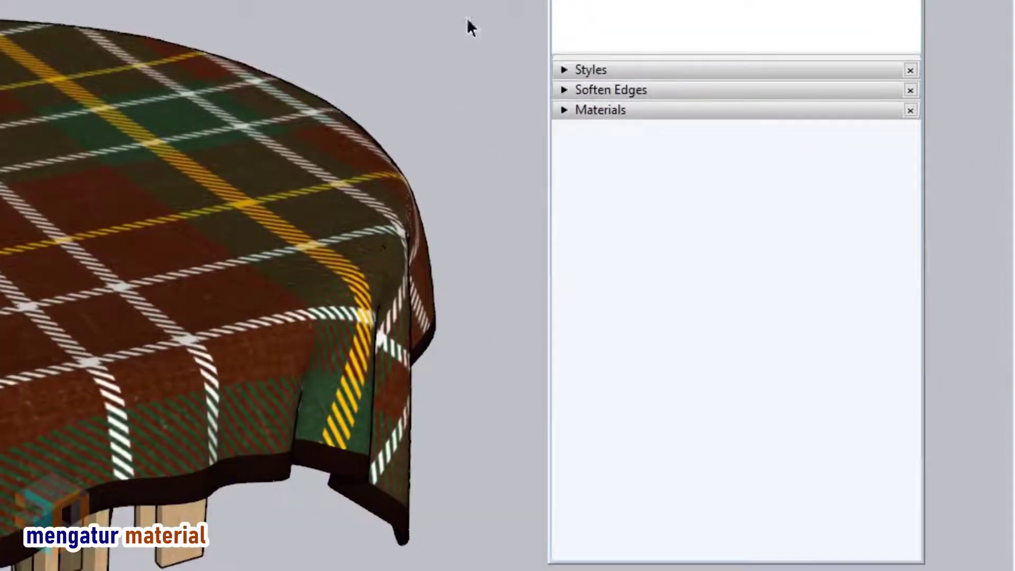
Pick the plaid material from the In Model list and rename it 'taplak berpola'.
{"action": "left_click", "coordinate": [565, 118]}
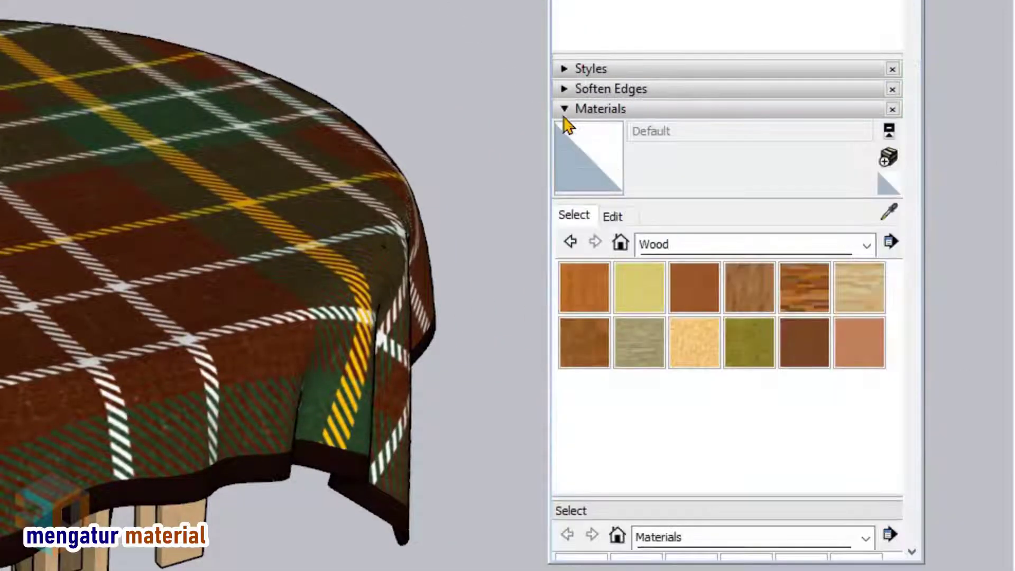
{"action": "left_click", "coordinate": [867, 246]}
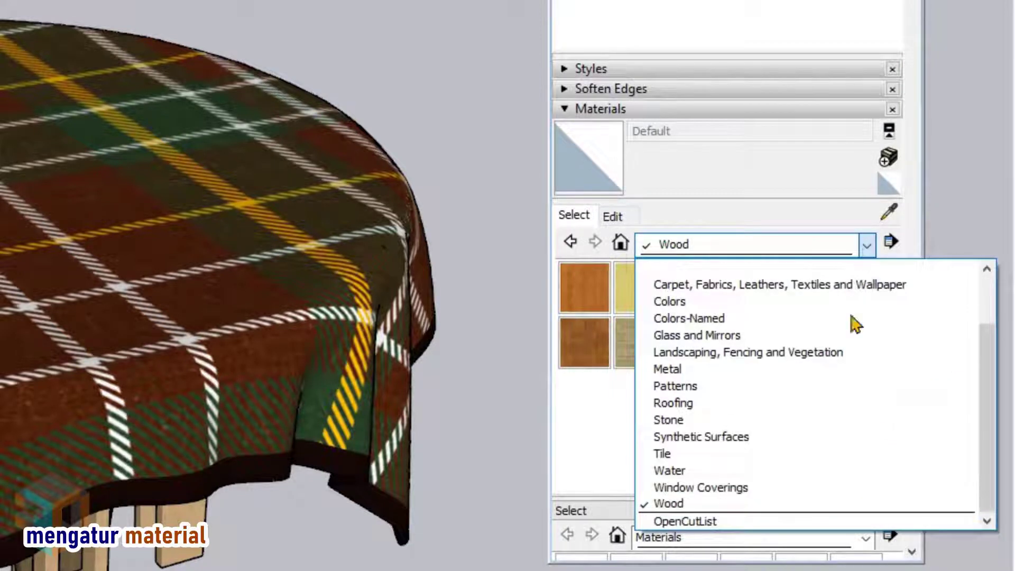
{"action": "scroll", "coordinate": [857, 360], "scroll_direction": "up", "scroll_amount": 1}
{"action": "scroll", "coordinate": [861, 391], "scroll_direction": "up", "scroll_amount": 2}
{"action": "left_click", "coordinate": [679, 268]}
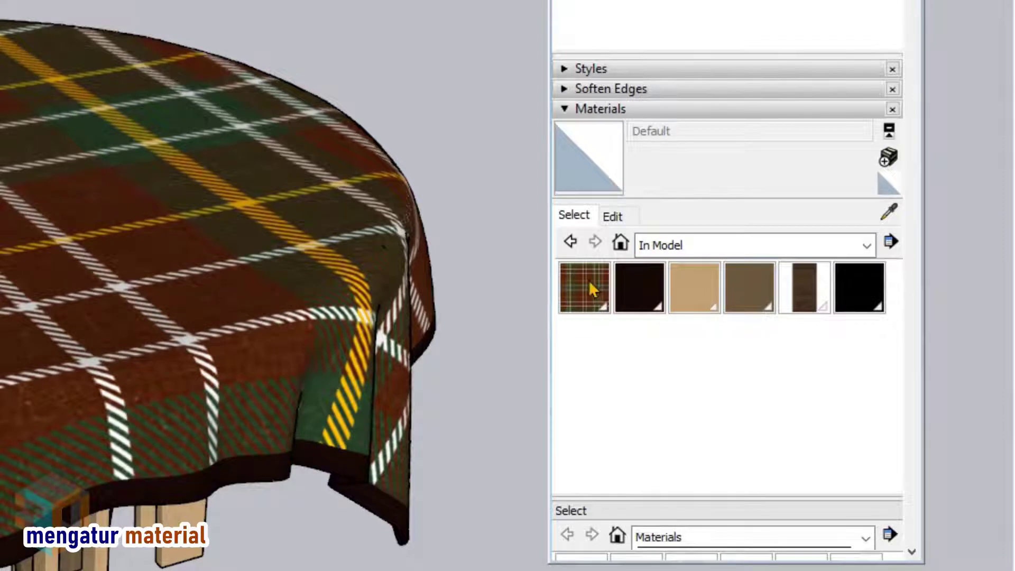
{"action": "left_click", "coordinate": [592, 288]}
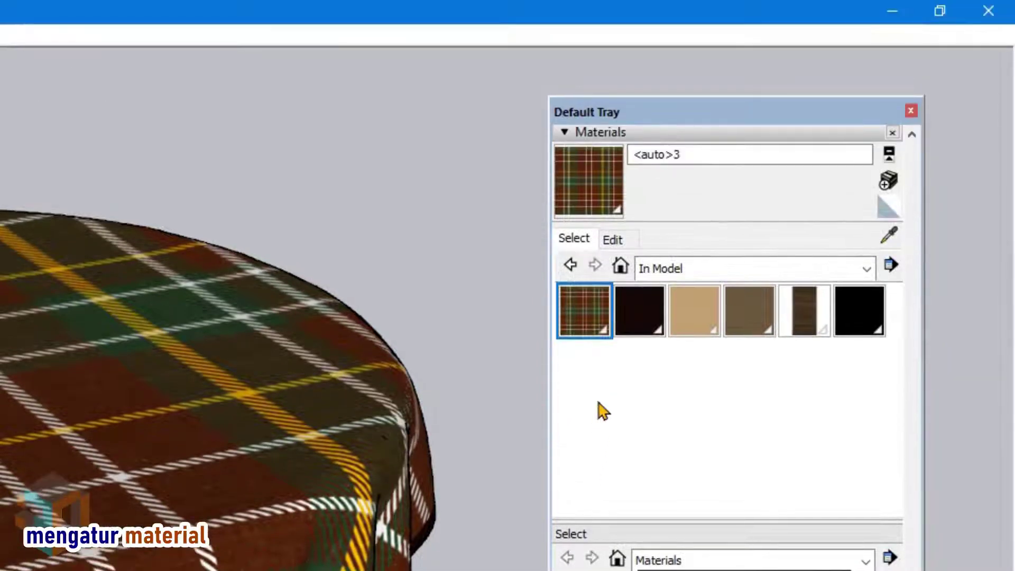
{"action": "left_click_drag", "start_coordinate": [696, 154], "coordinate": [607, 158]}
{"action": "type", "text": "taplak"}
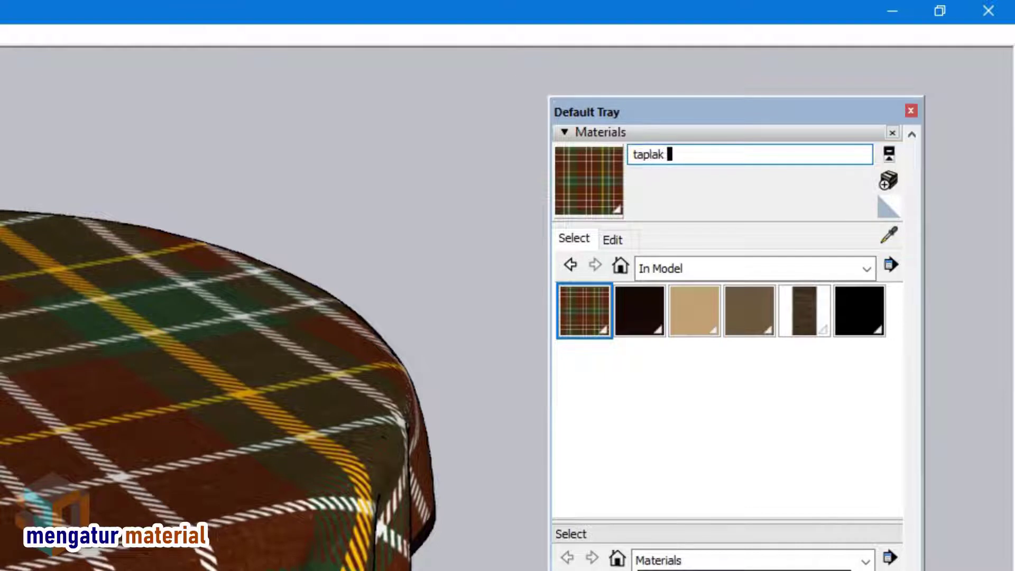
{"action": "type", "text": "a"}
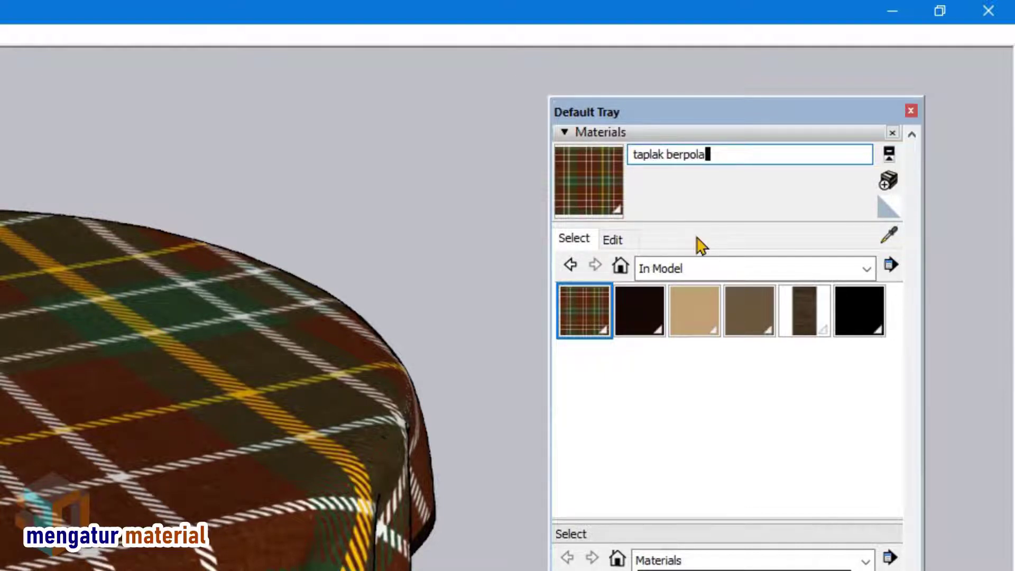
{"action": "left_click", "coordinate": [612, 242]}
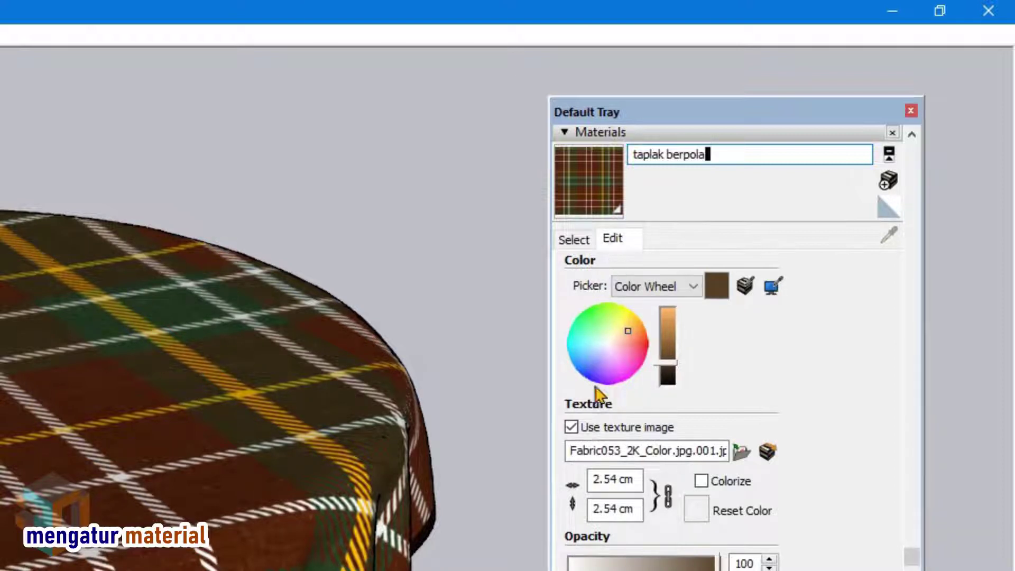
Set the taplak berpola texture width to 0.5 cm for a finer plaid.
{"action": "left_click", "coordinate": [606, 479]}
{"action": "left_click_drag", "start_coordinate": [631, 479], "coordinate": [584, 480]}
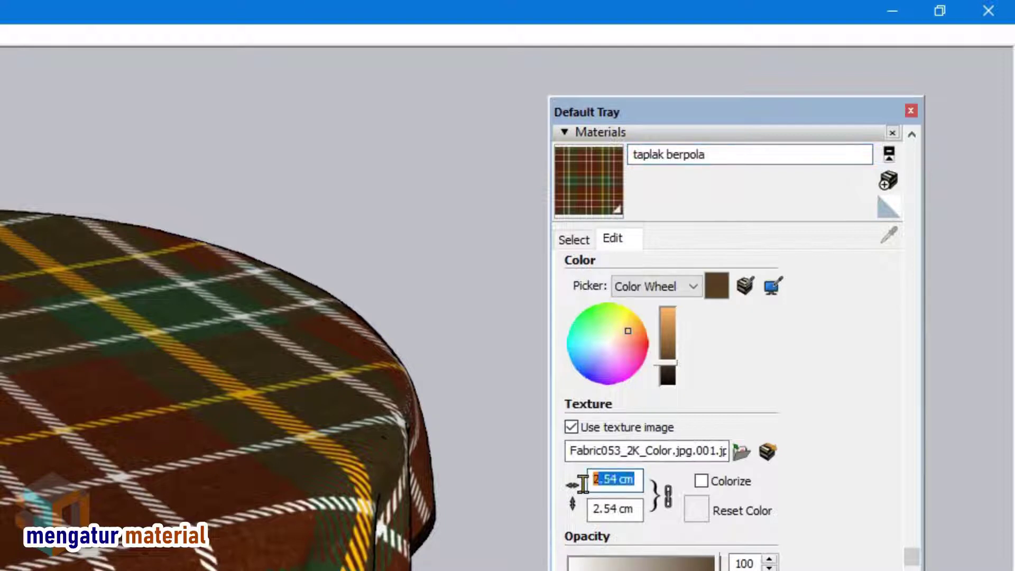
{"action": "type", "text": "0."}
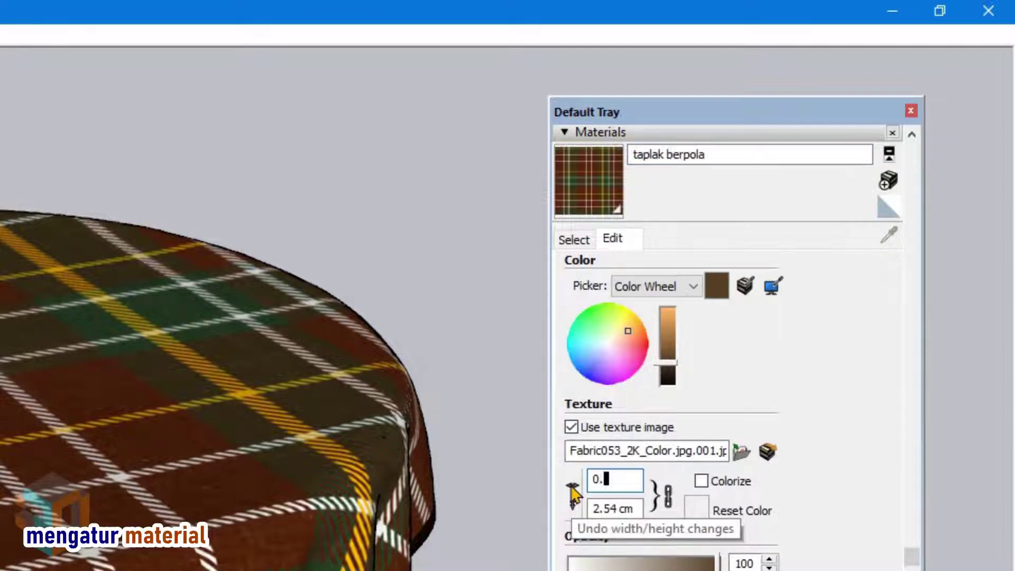
{"action": "type", "text": "5"}
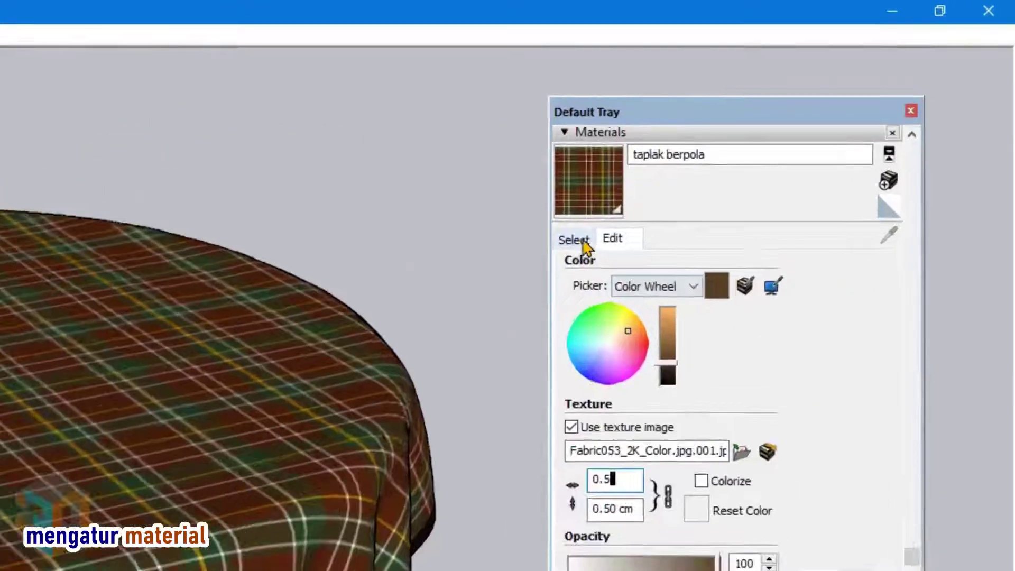
{"action": "left_click", "coordinate": [579, 244]}
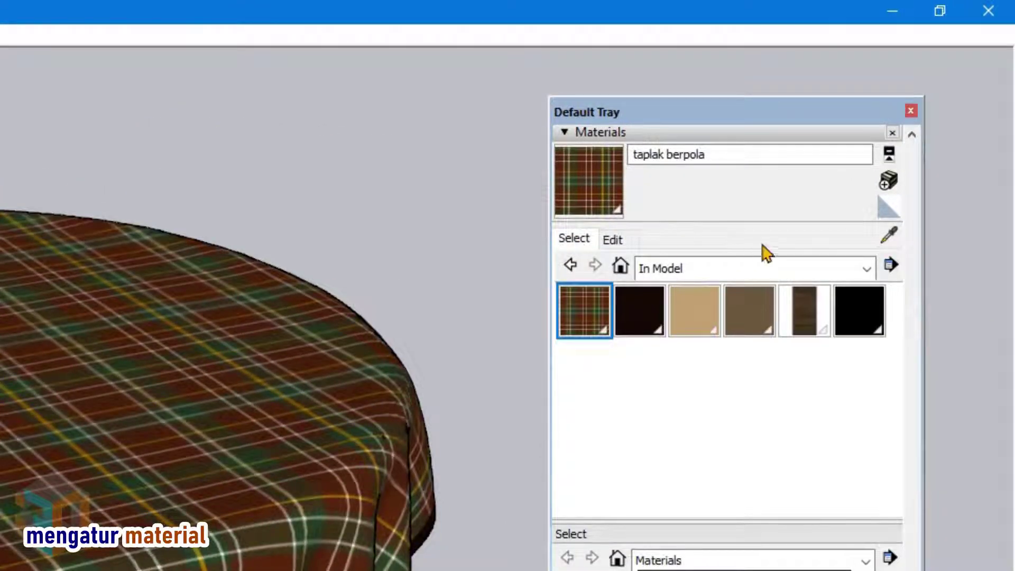
{"action": "left_click", "coordinate": [889, 234]}
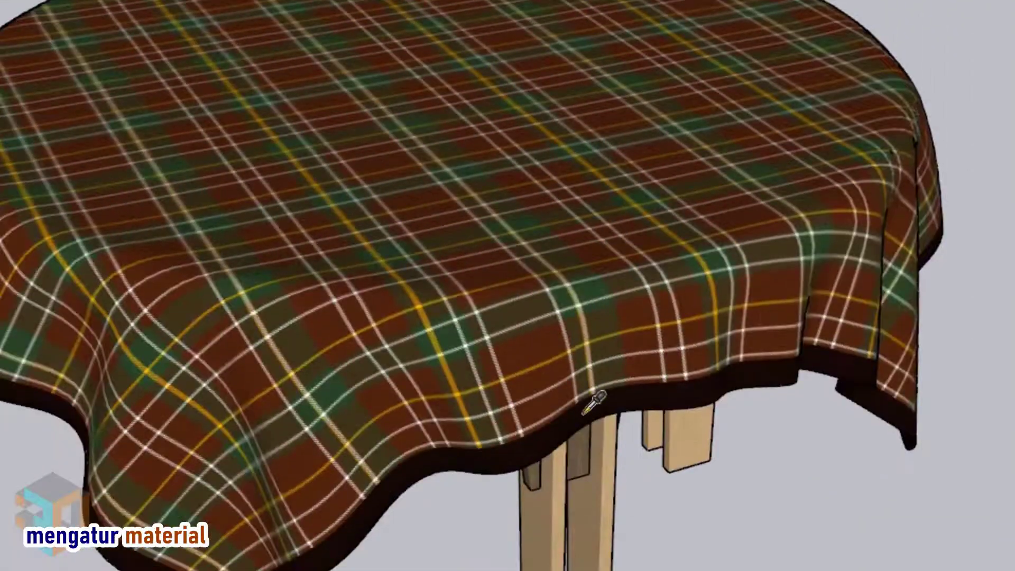
Sample the dark tablecloth border material and rename <auto>4 to 'taplak polos'.
{"action": "left_click", "coordinate": [582, 405]}
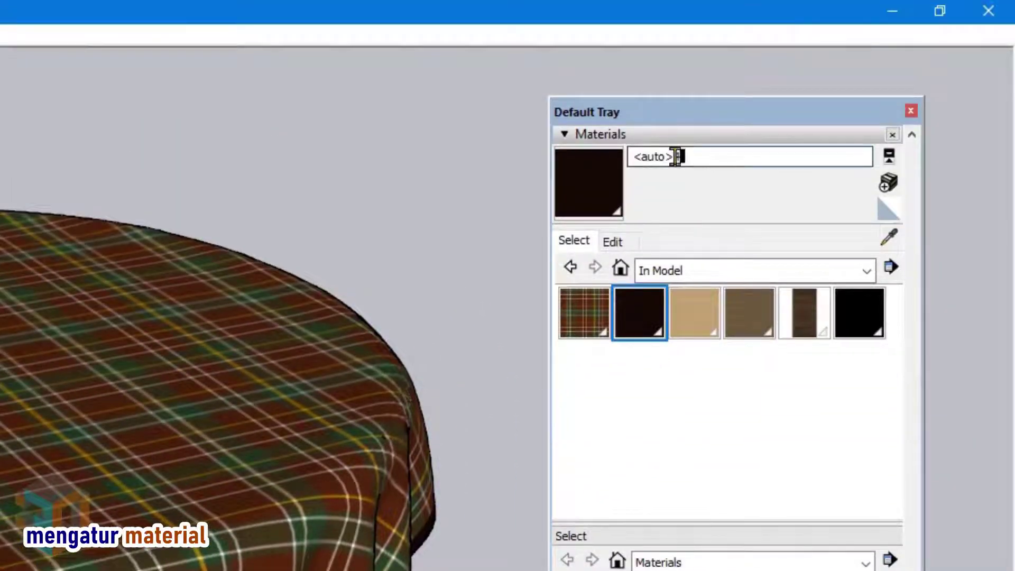
{"action": "double_click", "coordinate": [680, 156]}
{"action": "type", "text": "taplak polos"}
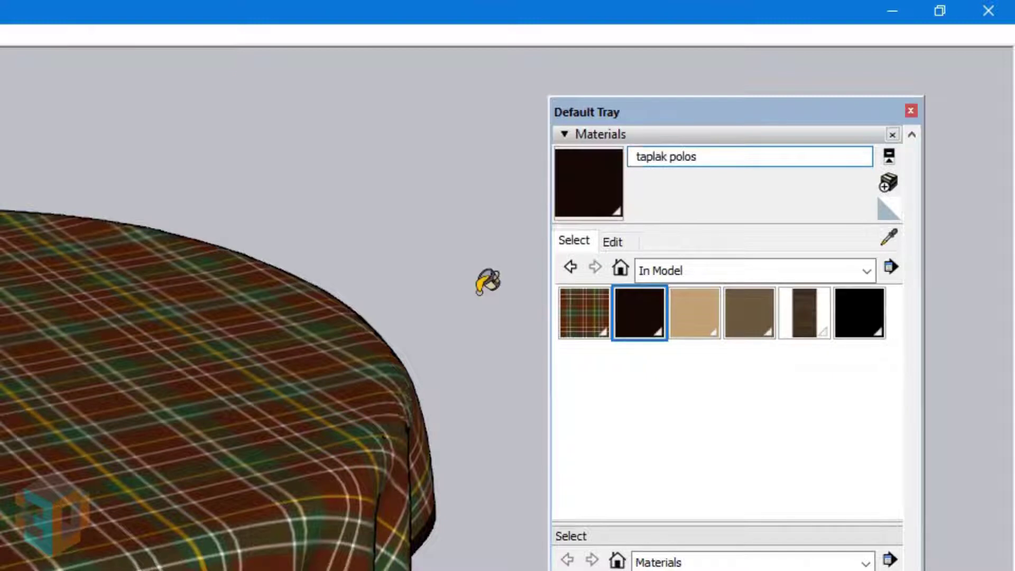
{"action": "key", "text": "space"}
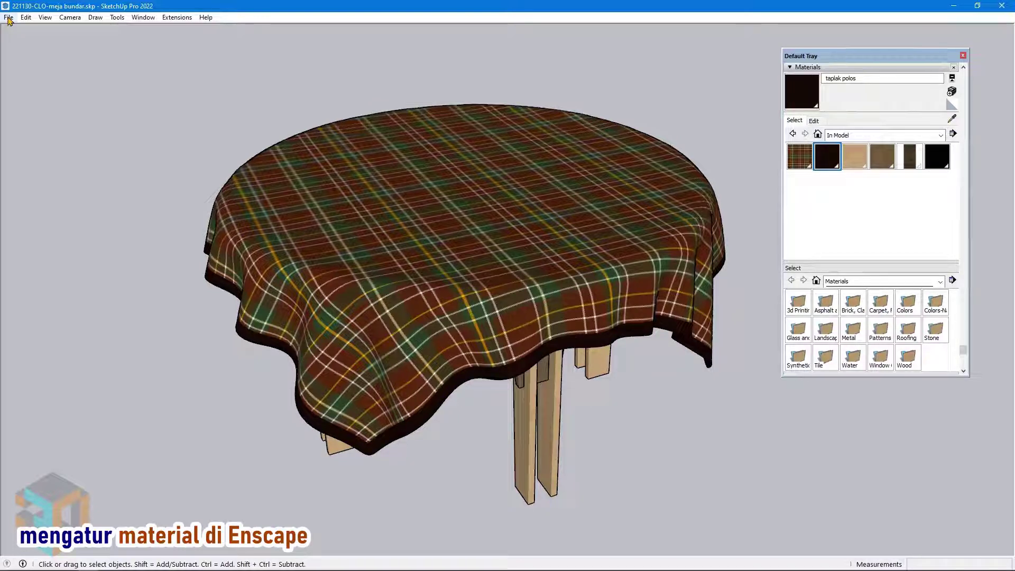
Save the model, start Enscape and synchronize its view with the SketchUp camera.
{"action": "left_click", "coordinate": [8, 18]}
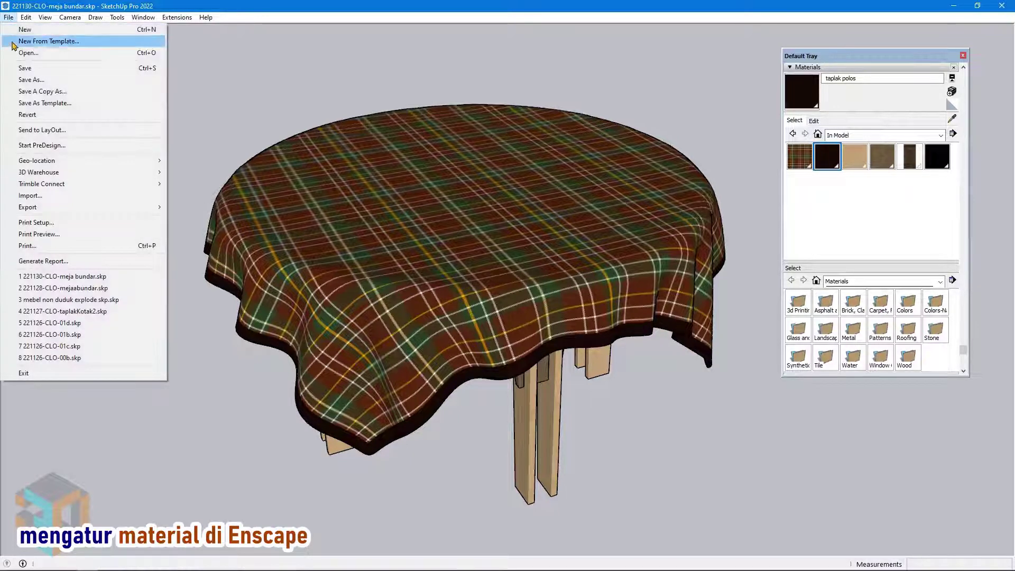
{"action": "left_click", "coordinate": [18, 67]}
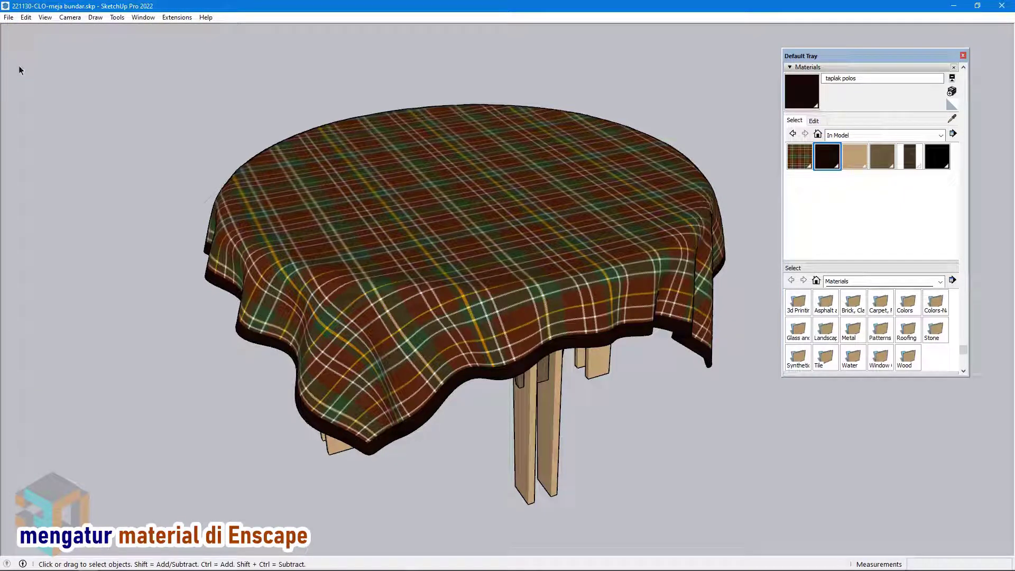
{"action": "left_click", "coordinate": [10, 17]}
{"action": "left_click", "coordinate": [37, 312]}
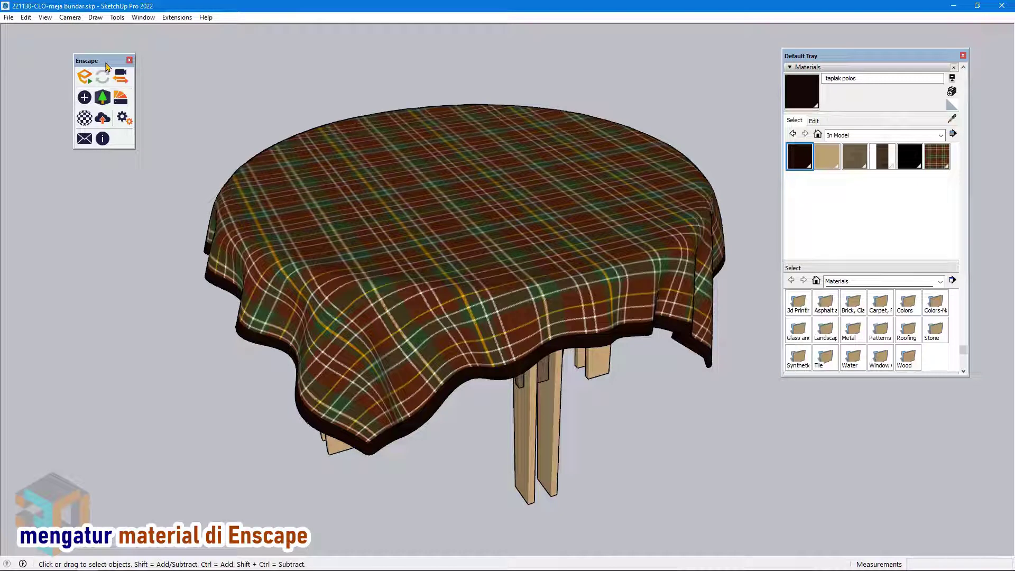
{"action": "left_click", "coordinate": [83, 78]}
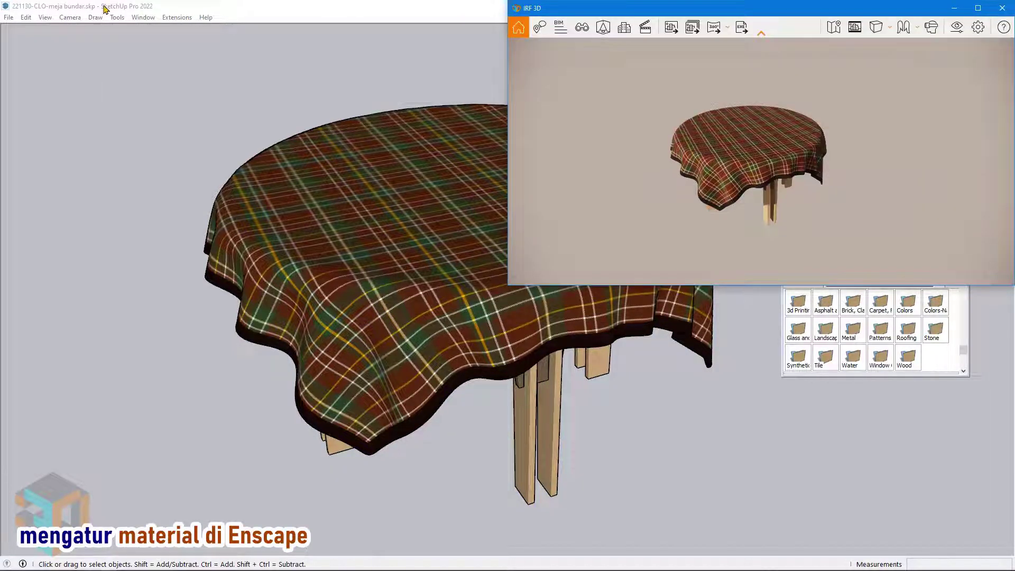
{"action": "left_click", "coordinate": [121, 80]}
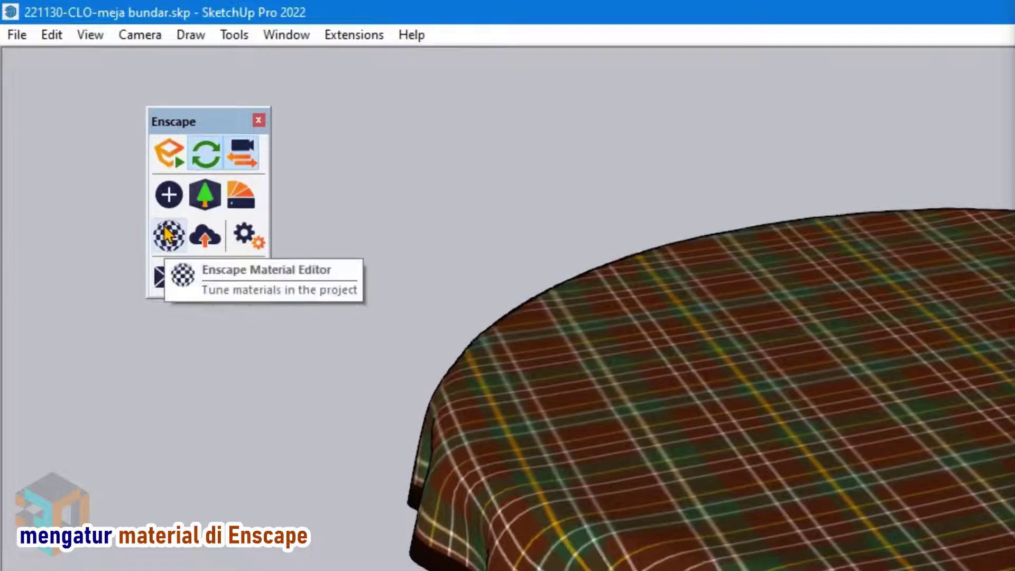
Give taplak berpola the Fabric053 roughness image as height map with amount 10.
{"action": "left_click", "coordinate": [167, 234]}
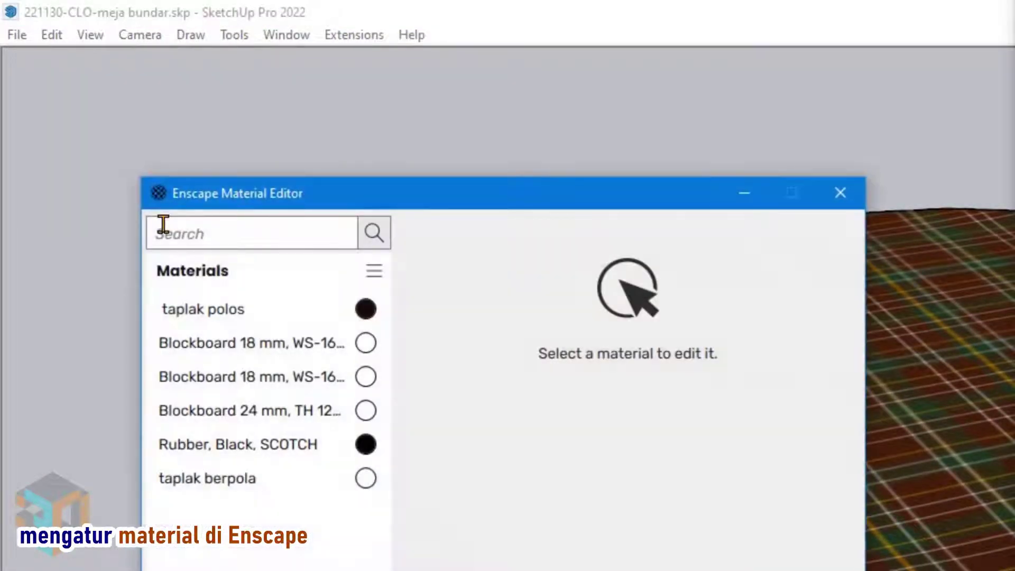
{"action": "left_click", "coordinate": [198, 483]}
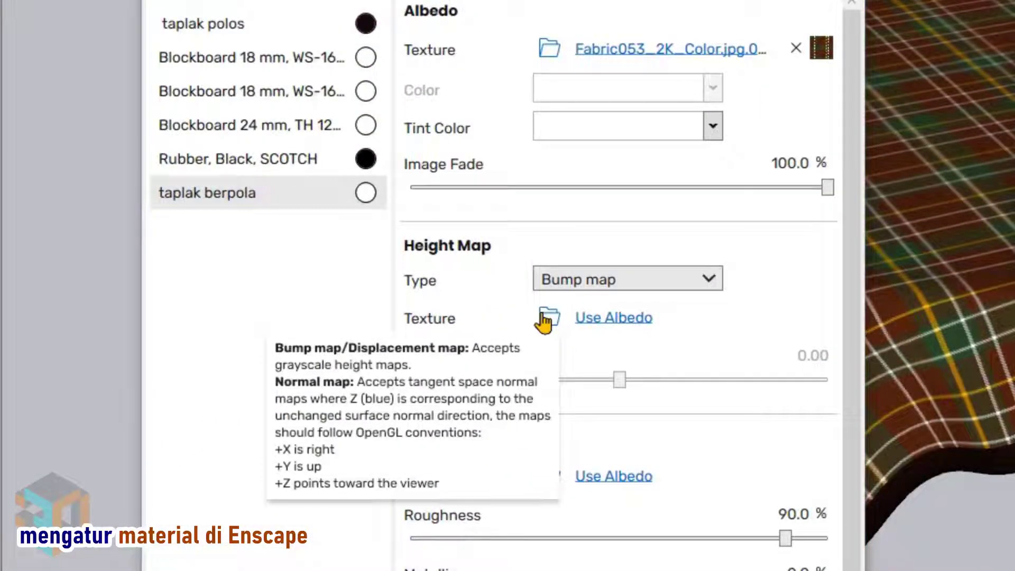
{"action": "left_click", "coordinate": [544, 317]}
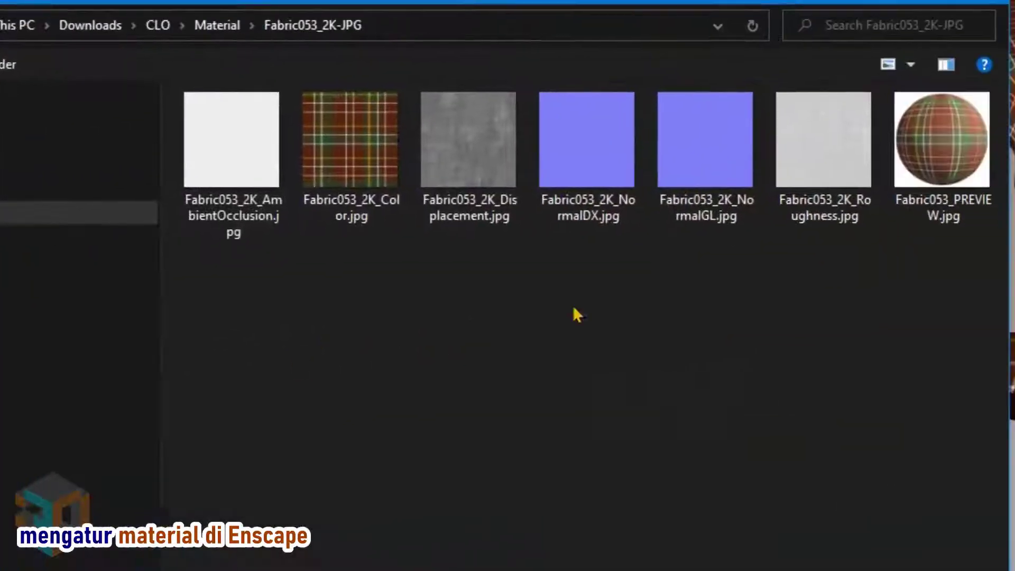
{"action": "left_click", "coordinate": [844, 165]}
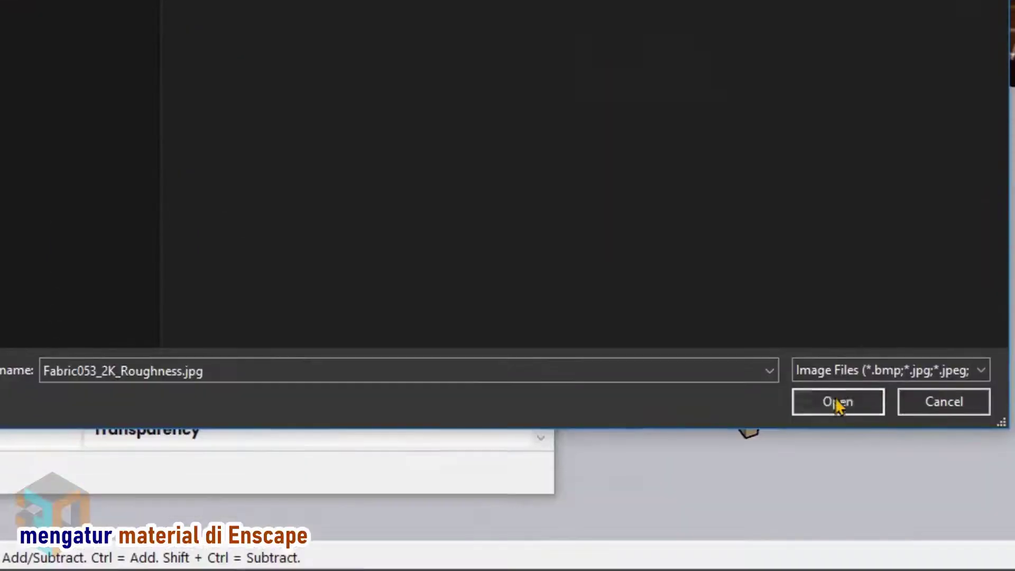
{"action": "left_click", "coordinate": [837, 403]}
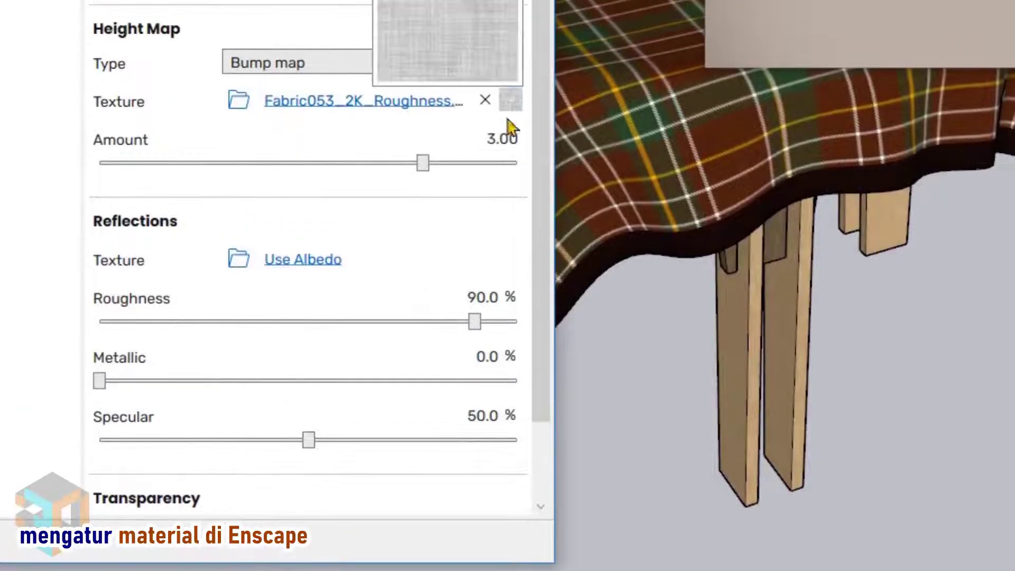
{"action": "left_click", "coordinate": [499, 138]}
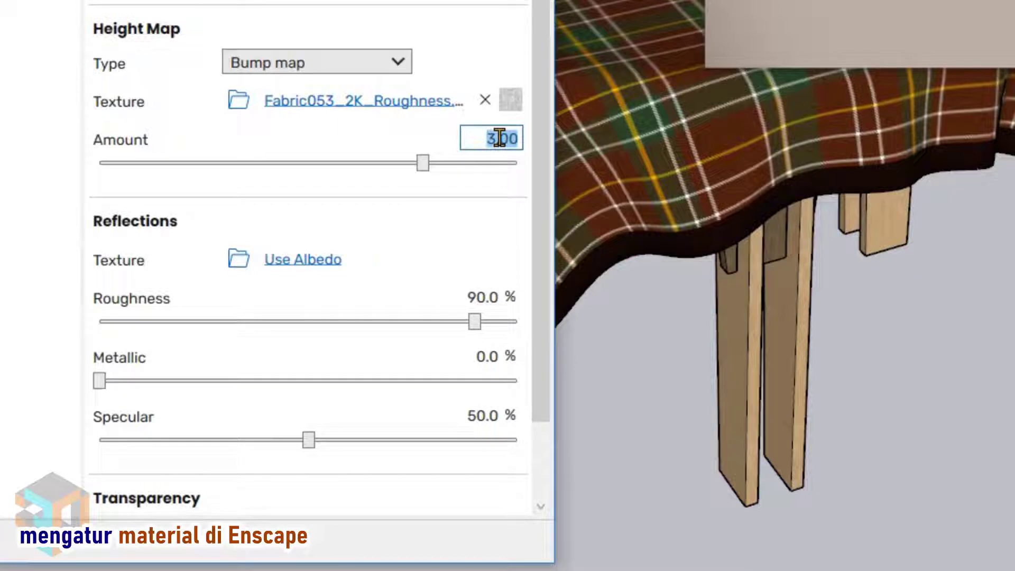
{"action": "type", "text": "10"}
{"action": "key", "text": "Return"}
Use the roughness image as its reflections texture and set specular to 0.
{"action": "left_click", "coordinate": [239, 266]}
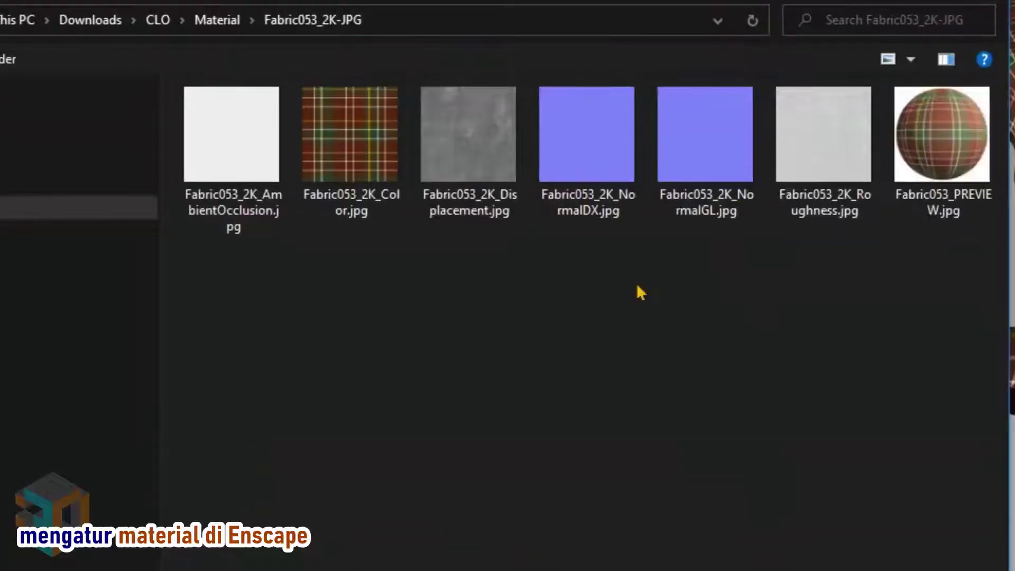
{"action": "left_click", "coordinate": [820, 140]}
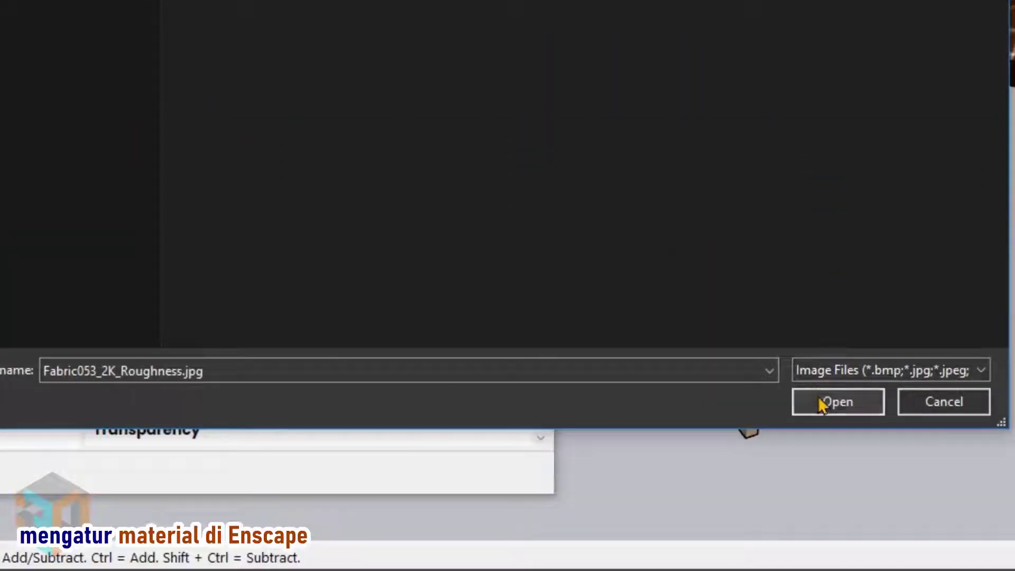
{"action": "left_click", "coordinate": [820, 405]}
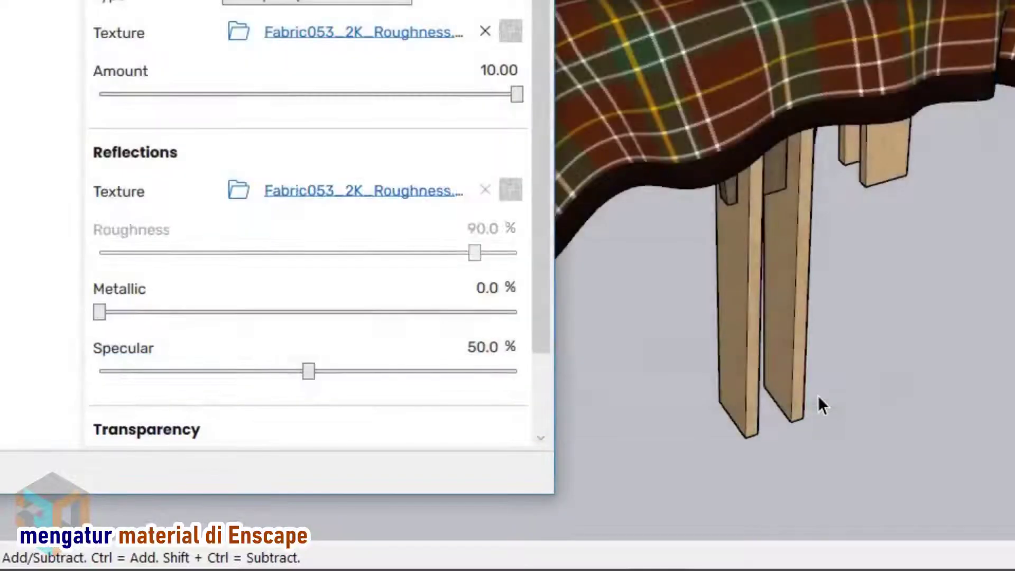
{"action": "double_click", "coordinate": [483, 347]}
{"action": "type", "text": "0"}
{"action": "key", "text": "Return"}
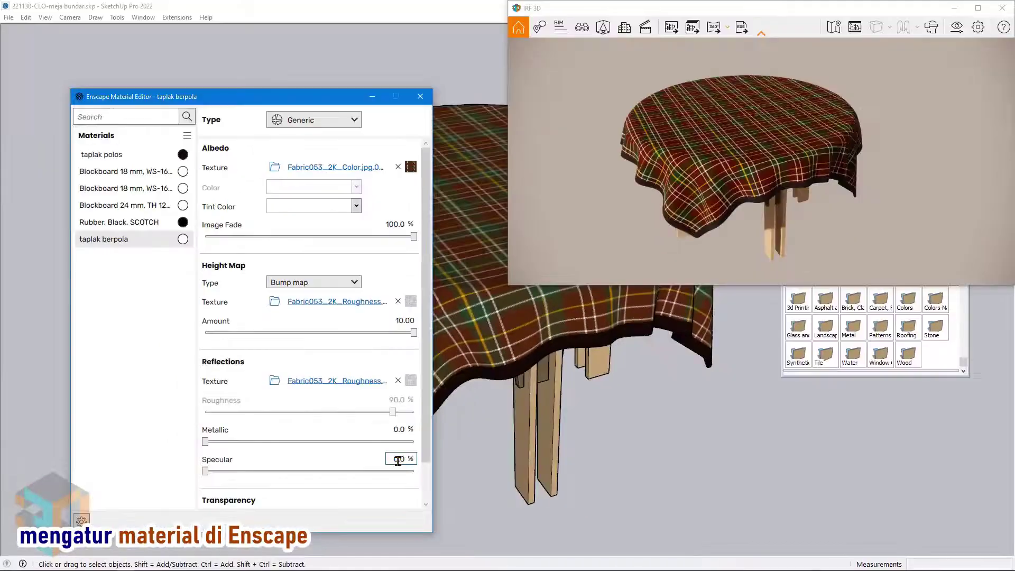
Maximize the Enscape window to view the plaid tablecloth render full screen.
{"action": "left_click", "coordinate": [978, 10]}
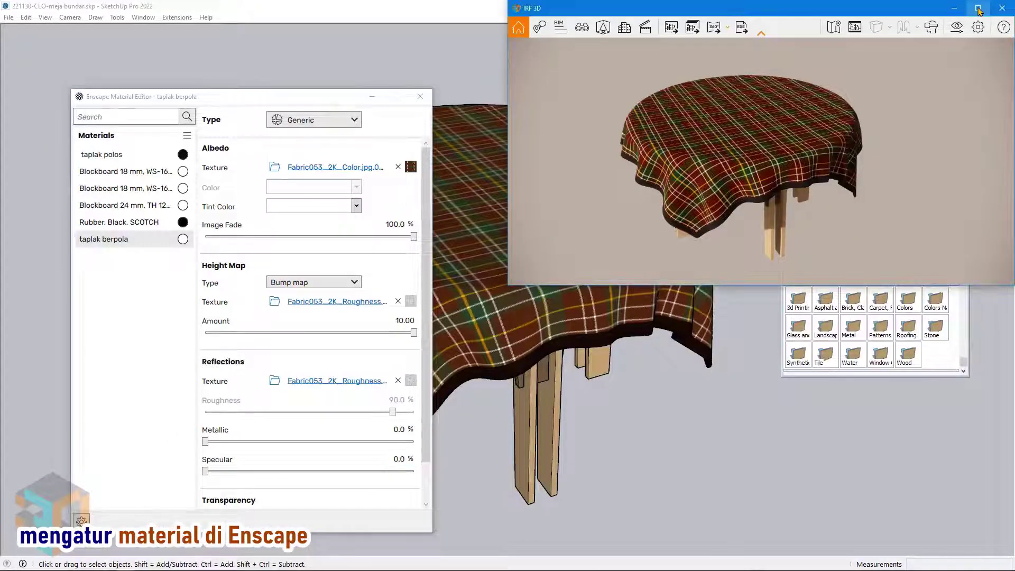
{"action": "left_click", "coordinate": [978, 10]}
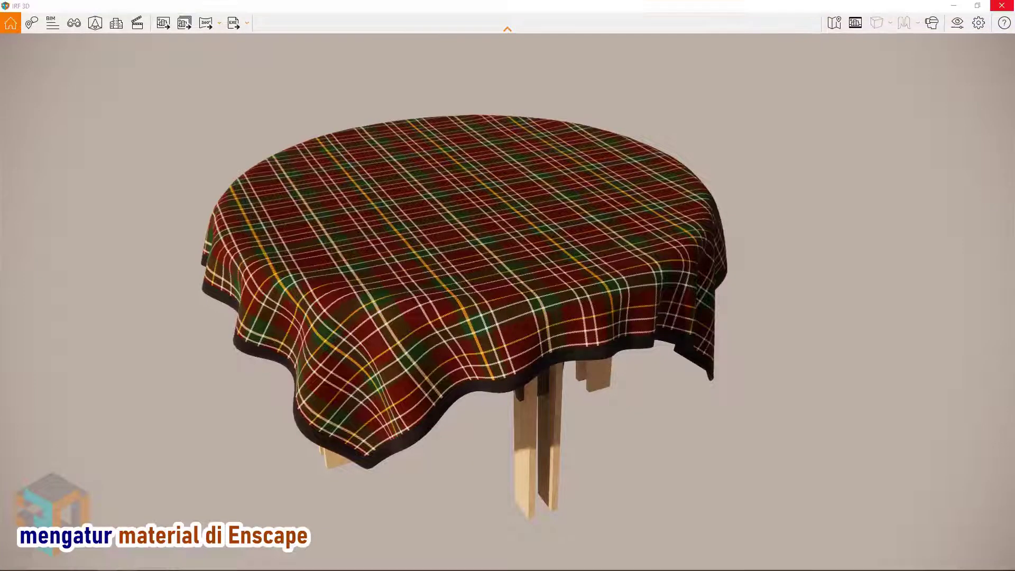